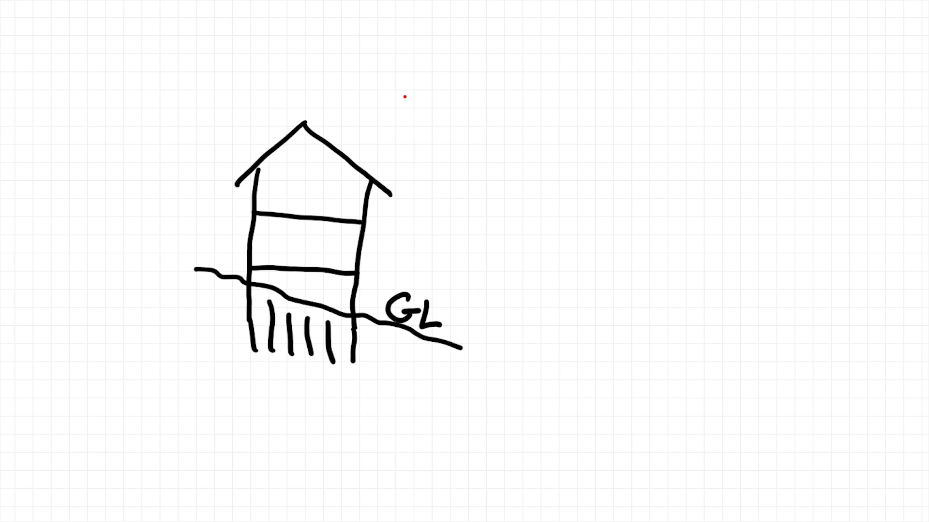
pyautogui.moveTo(517, 202)
pyautogui.mouseDown()
pyautogui.moveTo(690, 212)
pyautogui.moveTo(774, 232)
pyautogui.mouseUp()
pyautogui.moveTo(440, 331)
pyautogui.mouseDown()
pyautogui.moveTo(479, 370)
pyautogui.moveTo(638, 375)
pyautogui.moveTo(757, 394)
pyautogui.mouseUp()
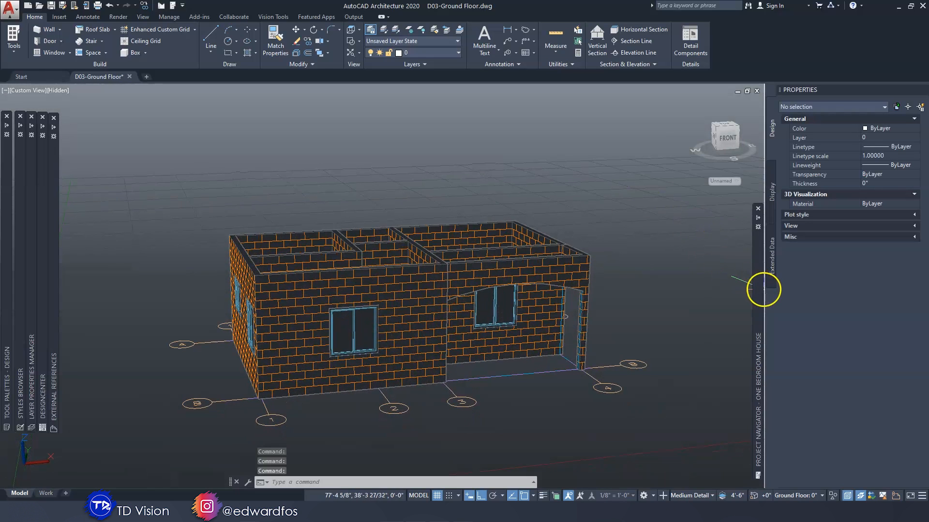
# Open the Foundation construct of the One Bedroom House project from the Project Navigator
pyautogui.moveTo(761, 289)
pyautogui.click(757, 219)
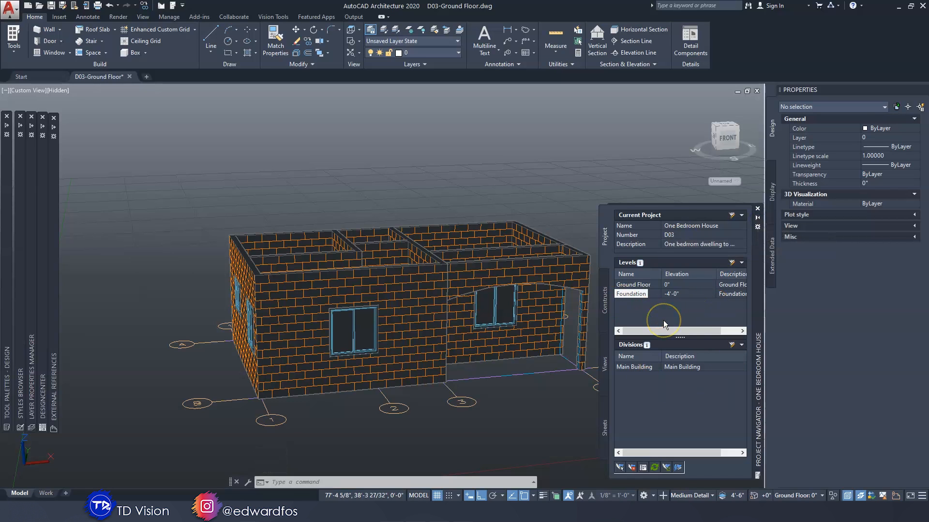
pyautogui.click(605, 301)
pyautogui.click(653, 235)
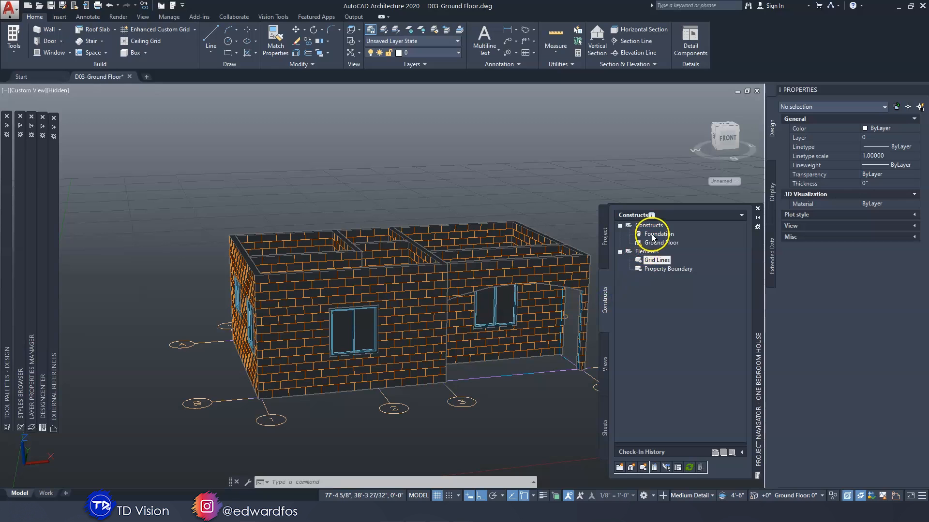
pyautogui.moveTo(662, 237)
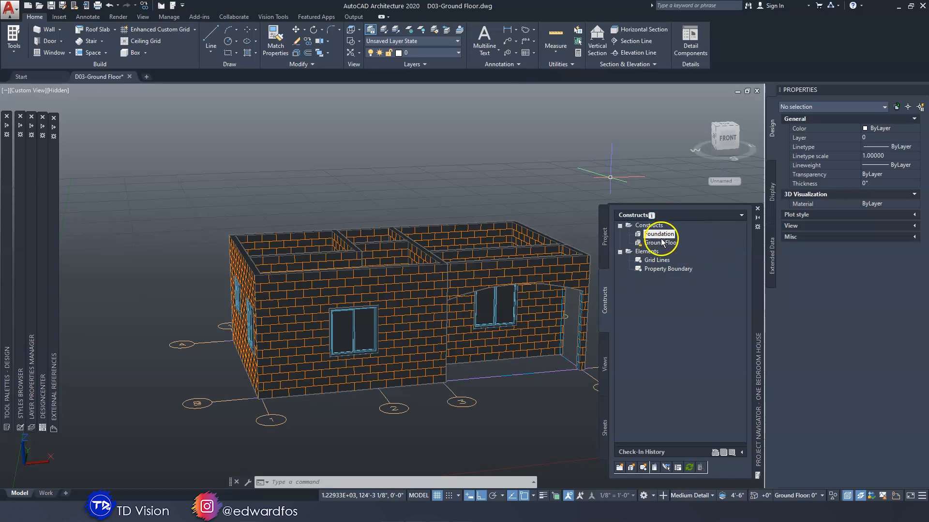
pyautogui.click(610, 250)
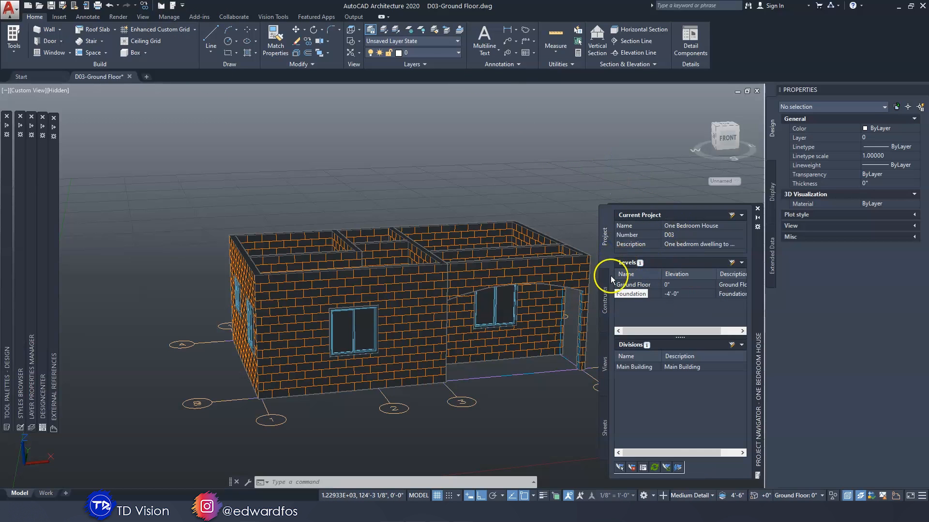
pyautogui.click(606, 298)
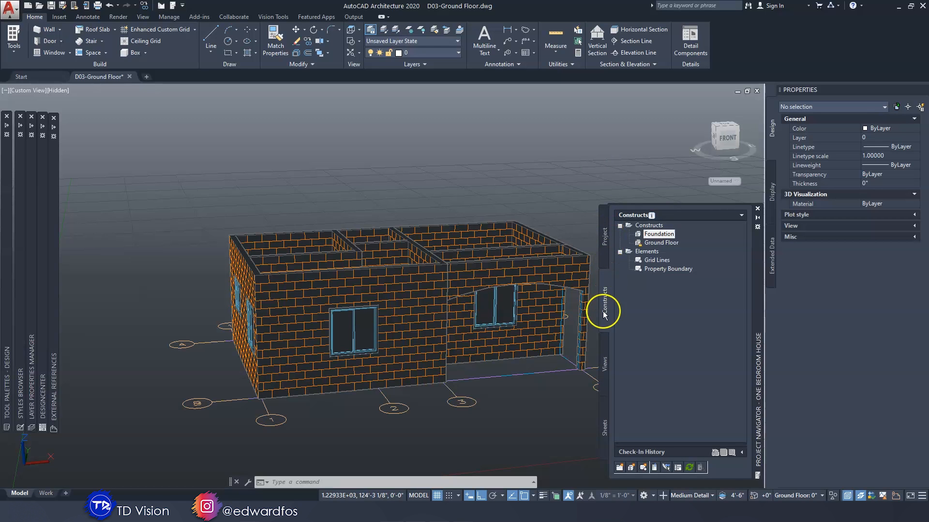
pyautogui.rightClick(662, 236)
pyautogui.click(684, 242)
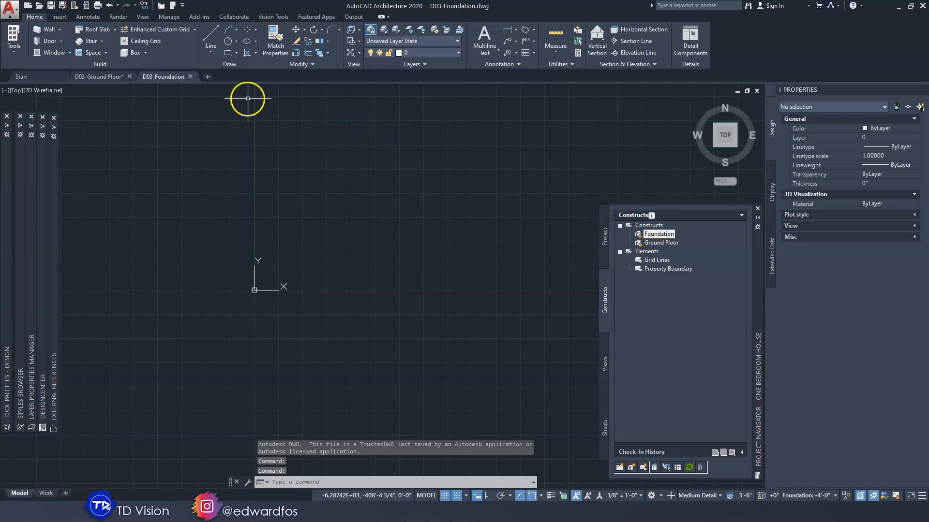
# Attach the Grid Lines element to the Foundation drawing as an xref overlay
pyautogui.moveTo(173, 80)
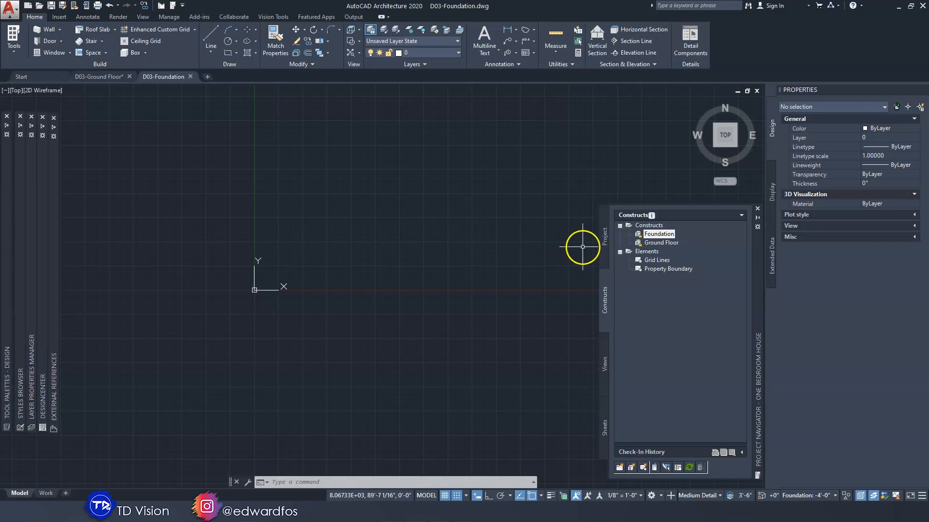
pyautogui.click(658, 261)
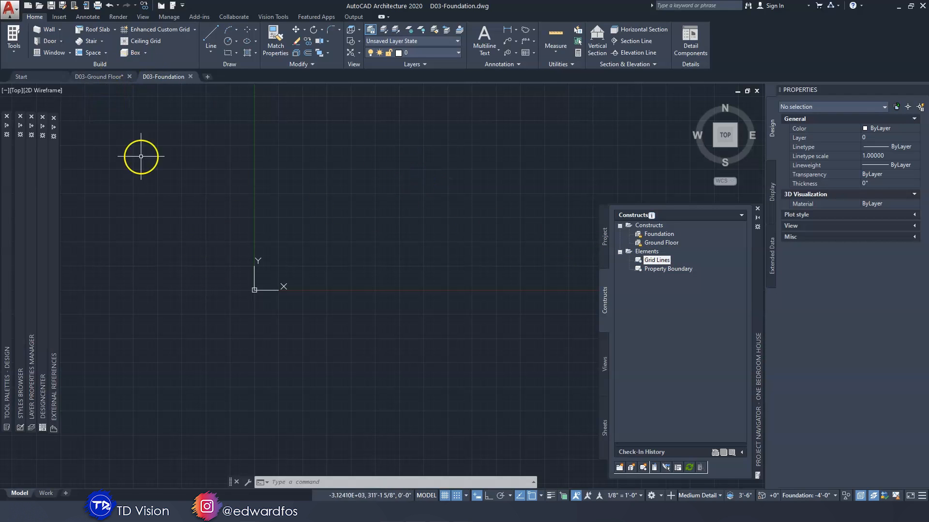
pyautogui.rightClick(657, 261)
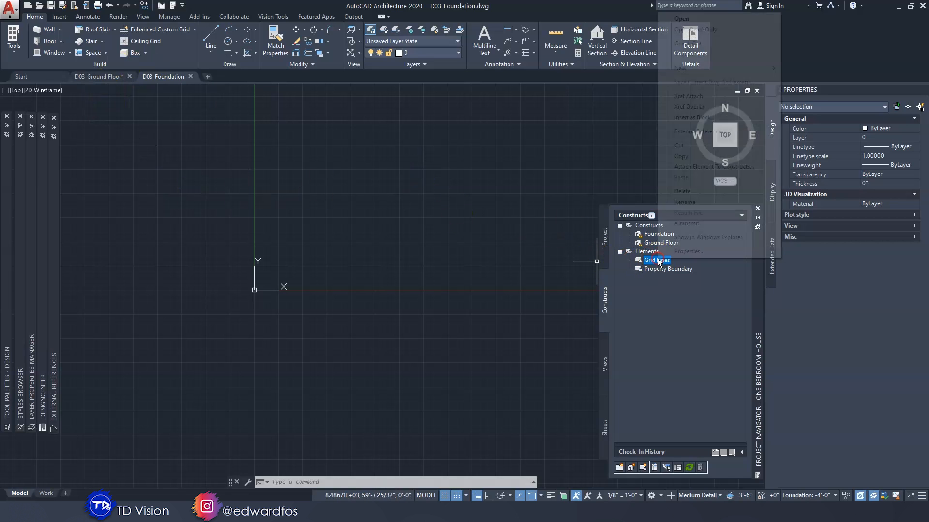
pyautogui.click(695, 106)
pyautogui.scroll(10, 255, 281)
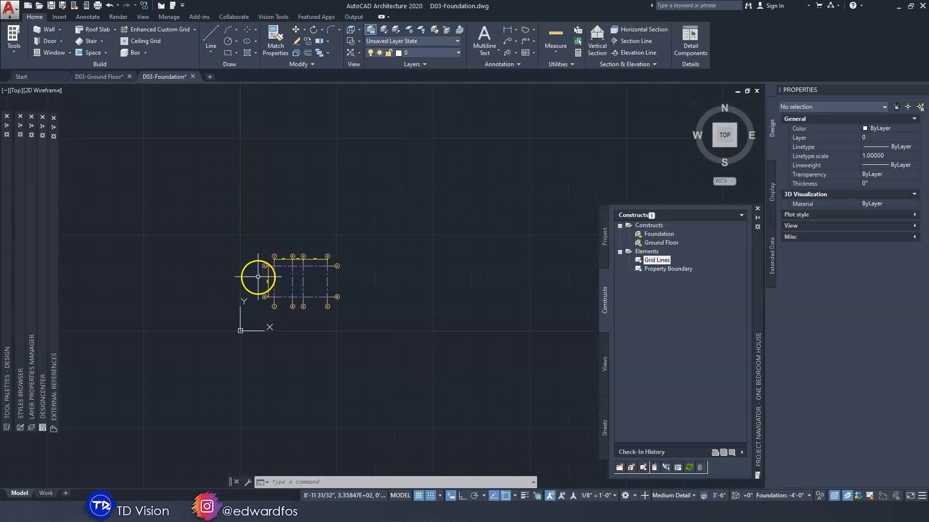
pyautogui.moveTo(358, 296); pyautogui.dragTo(314, 293, button='middle')
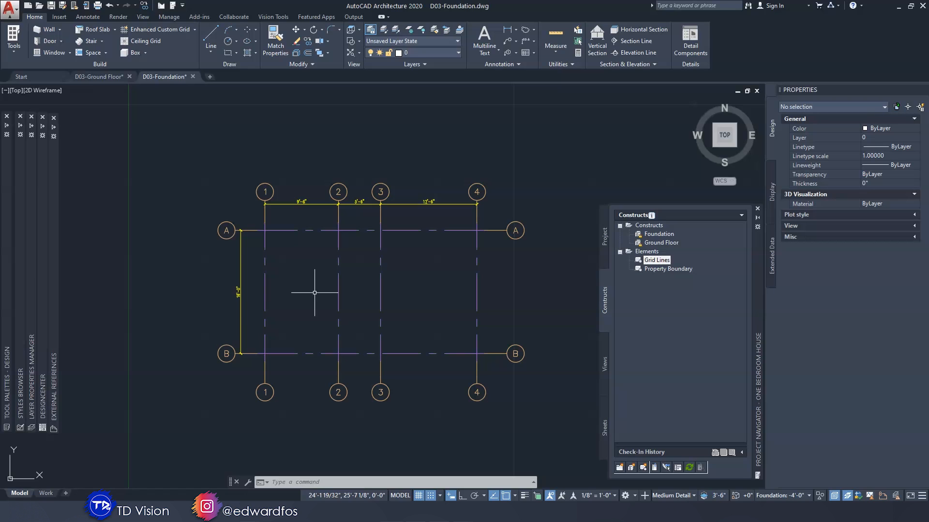
# Switch to the D03-Ground Floor drawing and display it in Top view with the 2D Wireframe visual style
pyautogui.click(93, 78)
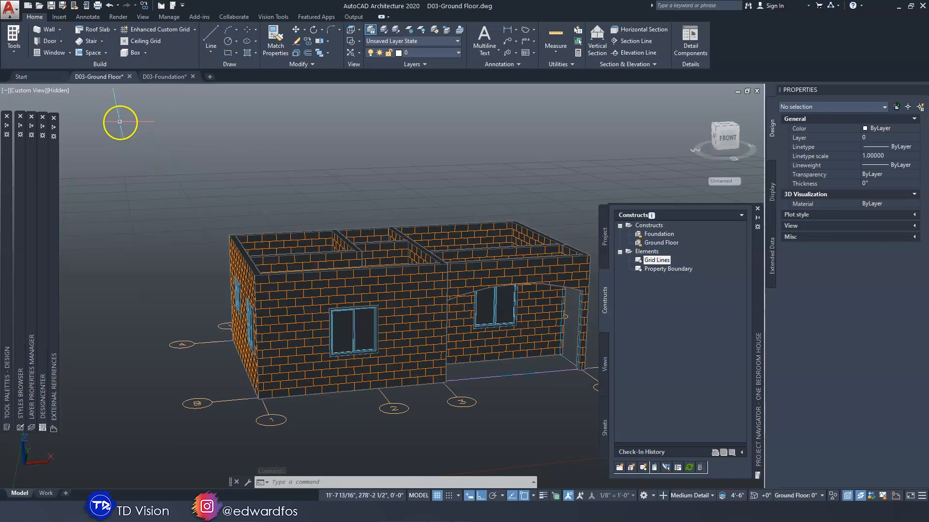
pyautogui.click(29, 90)
pyautogui.click(53, 112)
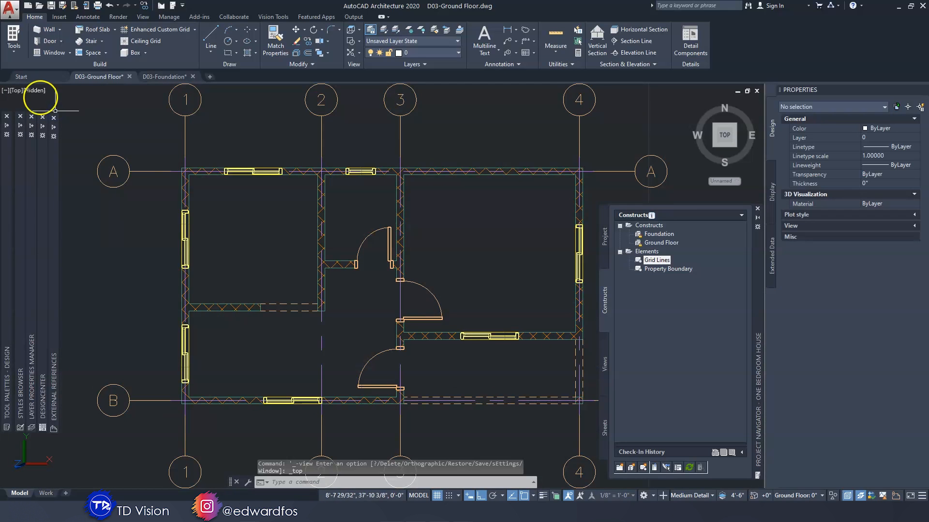
pyautogui.click(35, 91)
pyautogui.click(68, 115)
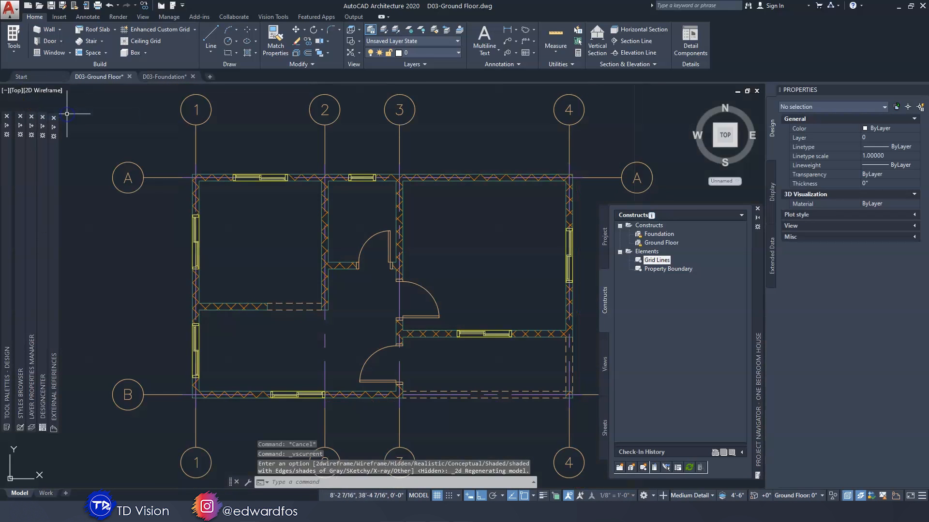
pyautogui.moveTo(431, 284); pyautogui.dragTo(394, 284, button='middle')
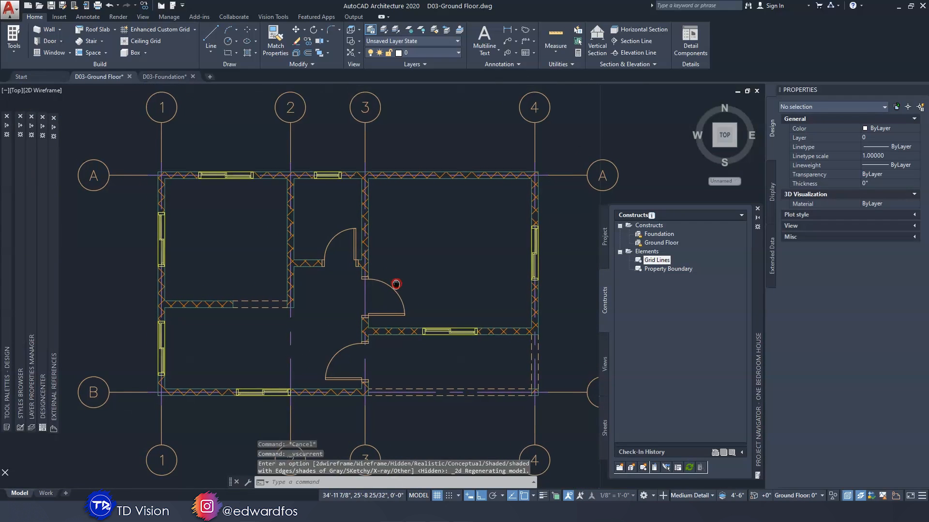
# Select all ground floor walls similar to the exterior wall along grid line A, leaving out doors and windows
pyautogui.click(442, 178)
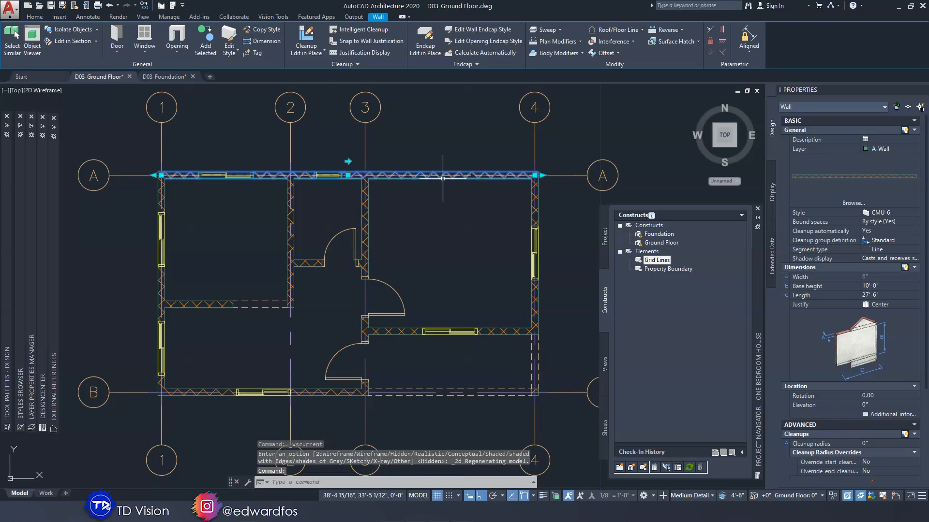
pyautogui.rightClick(443, 178)
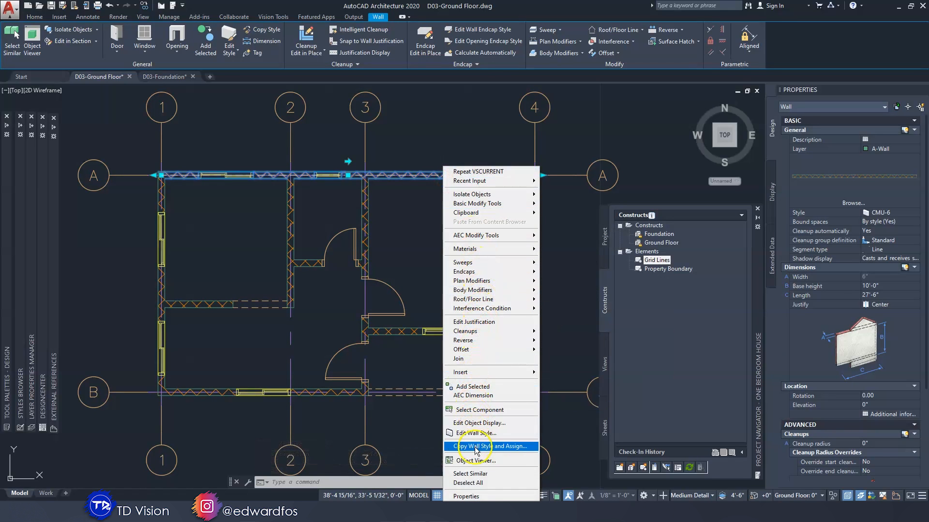
pyautogui.click(471, 476)
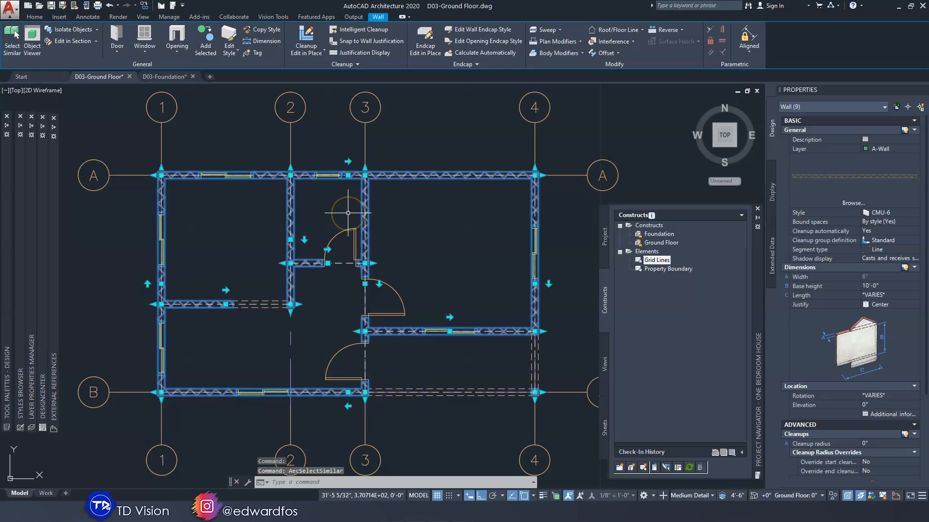
pyautogui.scroll(3, 342, 220)
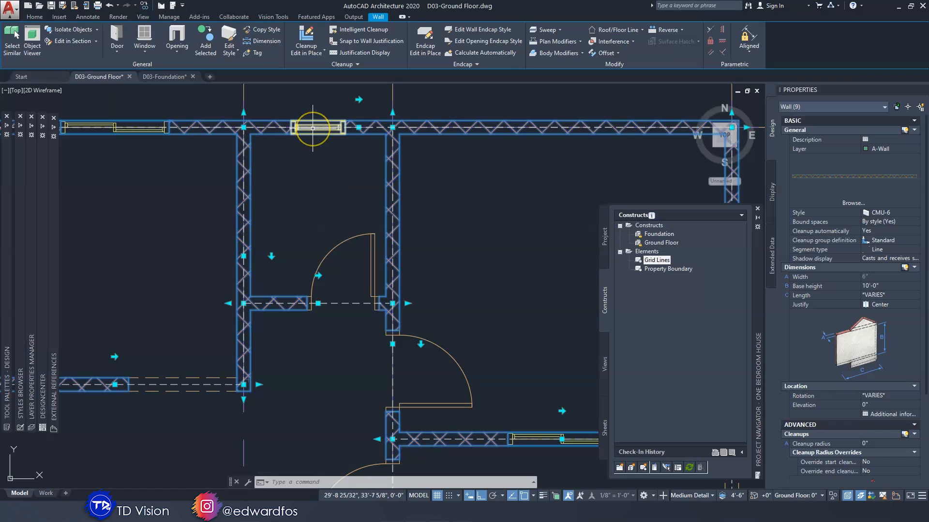
pyautogui.moveTo(313, 129)
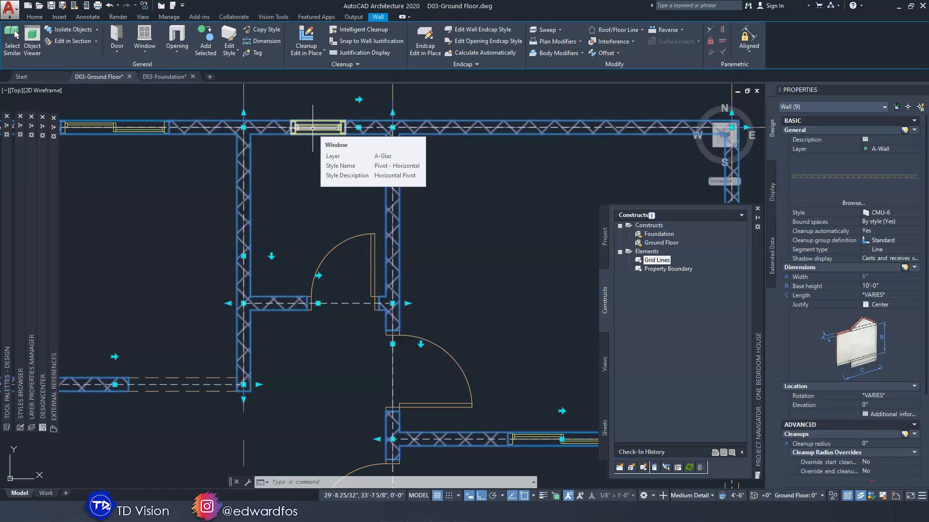
pyautogui.click(391, 200)
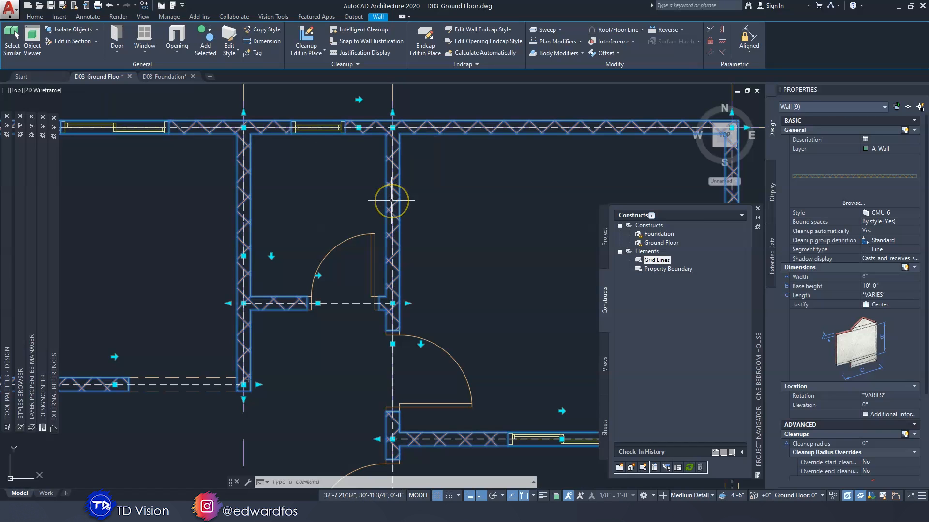
pyautogui.click(389, 199)
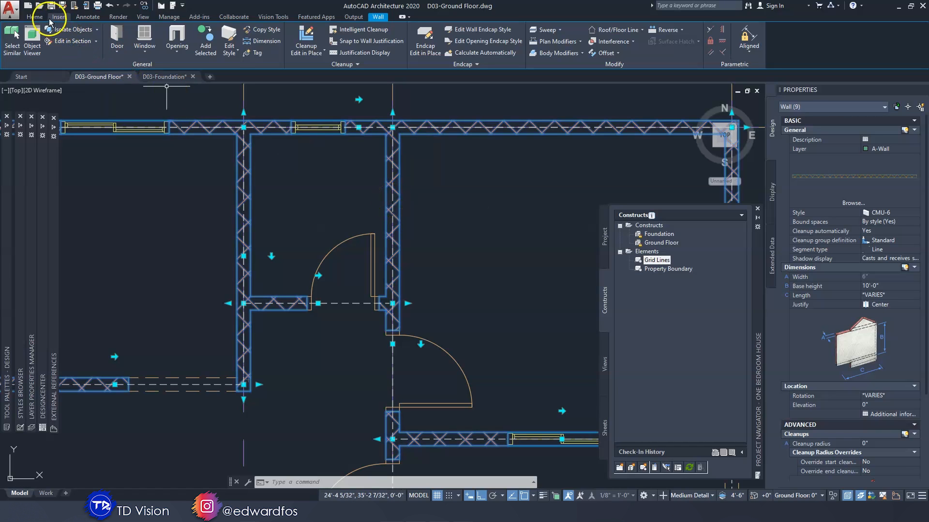
# Copy the selected walls with a base point at the wall corner where grid lines A and 1 meet
pyautogui.click(35, 17)
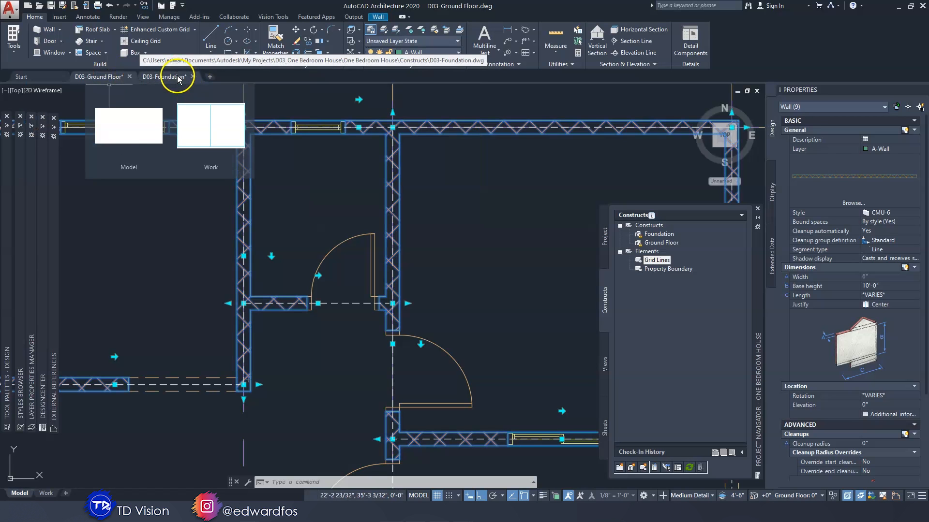
pyautogui.moveTo(264, 204)
pyautogui.mouseDown(button='middle')
pyautogui.moveTo(506, 261)
pyautogui.moveTo(590, 342)
pyautogui.mouseUp(button='middle')
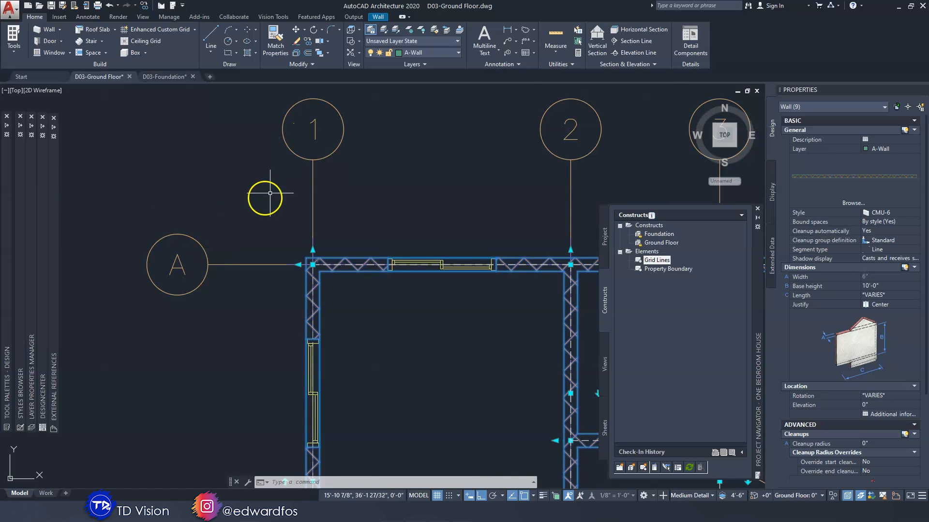
pyautogui.click(313, 265)
pyautogui.click(312, 265)
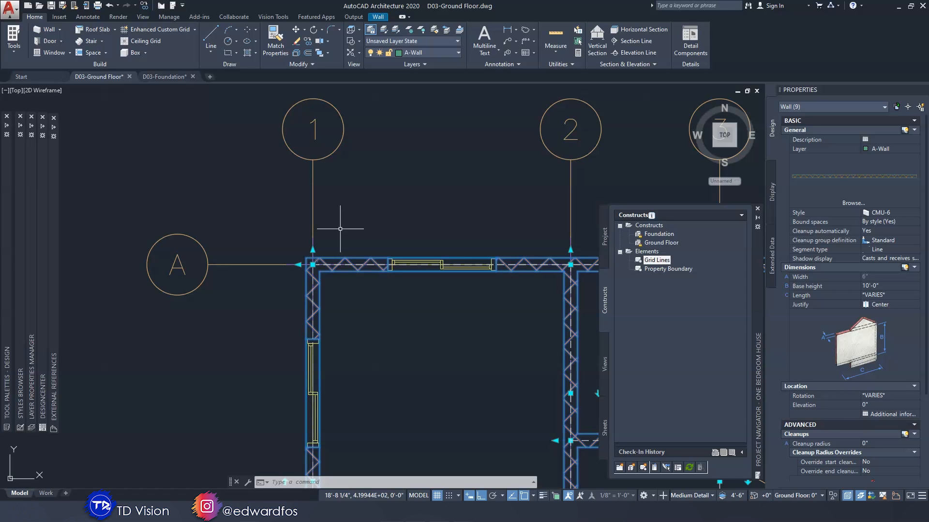
pyautogui.hotkey('ctrl', 'shift', 'c')
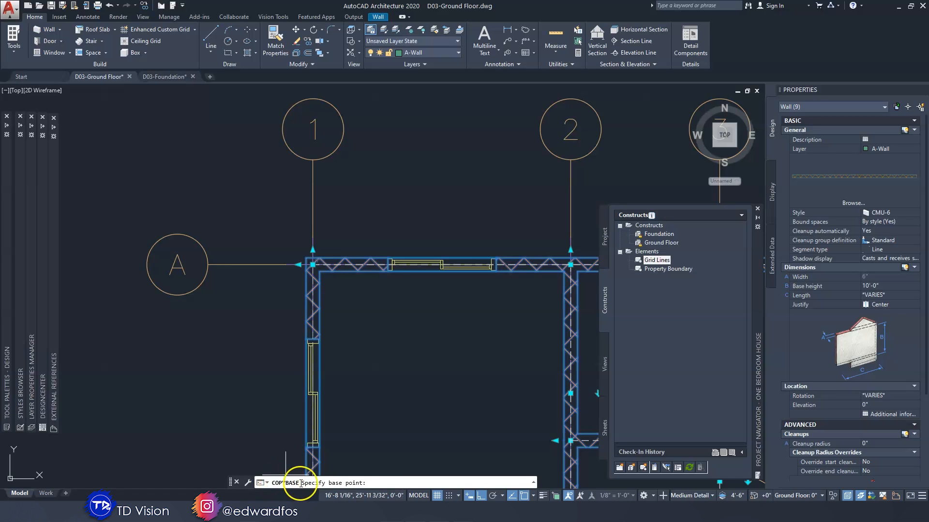
pyautogui.scroll(5, 285, 264)
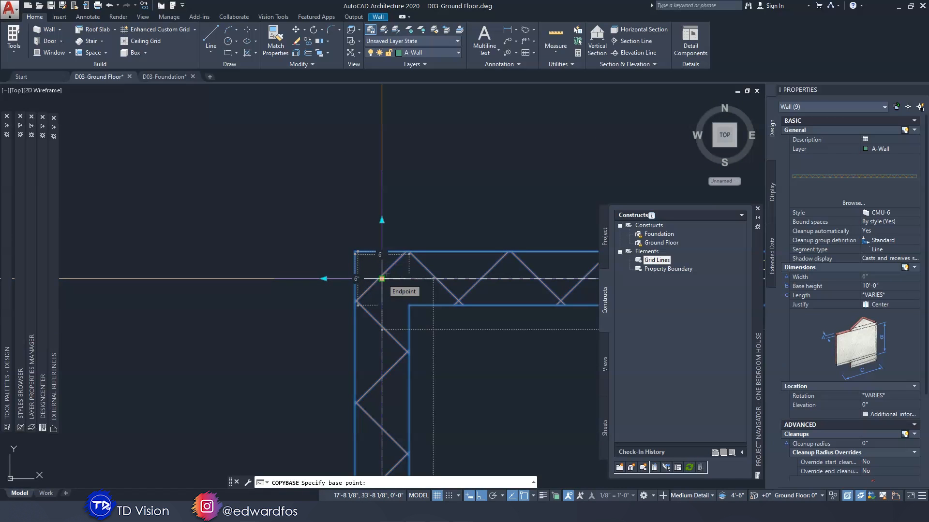
pyautogui.click(381, 278)
pyautogui.scroll(-3, 383, 279)
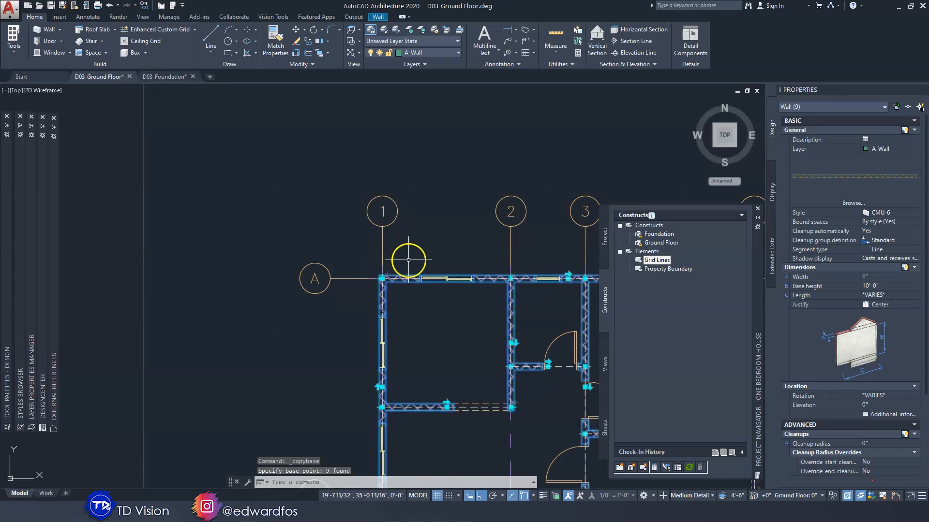
# Paste the copied walls into the D03-Foundation drawing at the intersection of grid lines A and 1
pyautogui.click(173, 76)
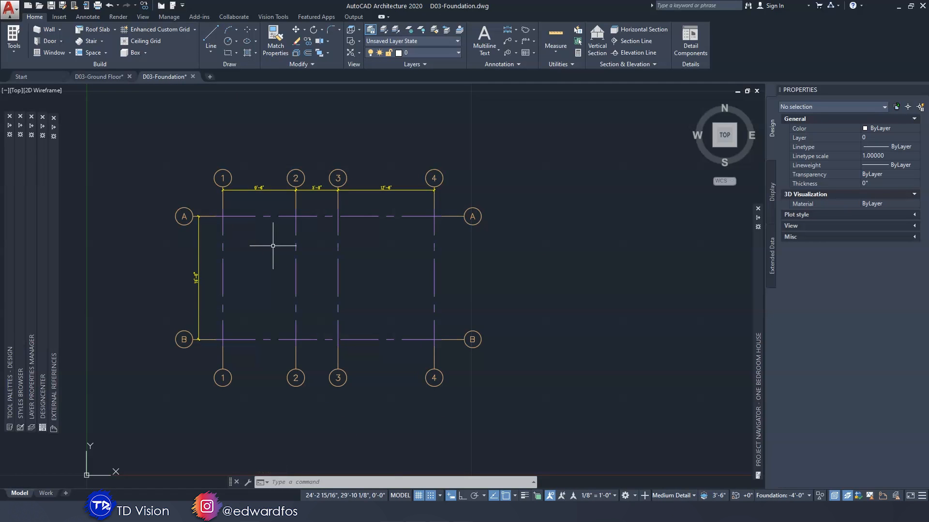
pyautogui.hotkey('ctrl', 'v')
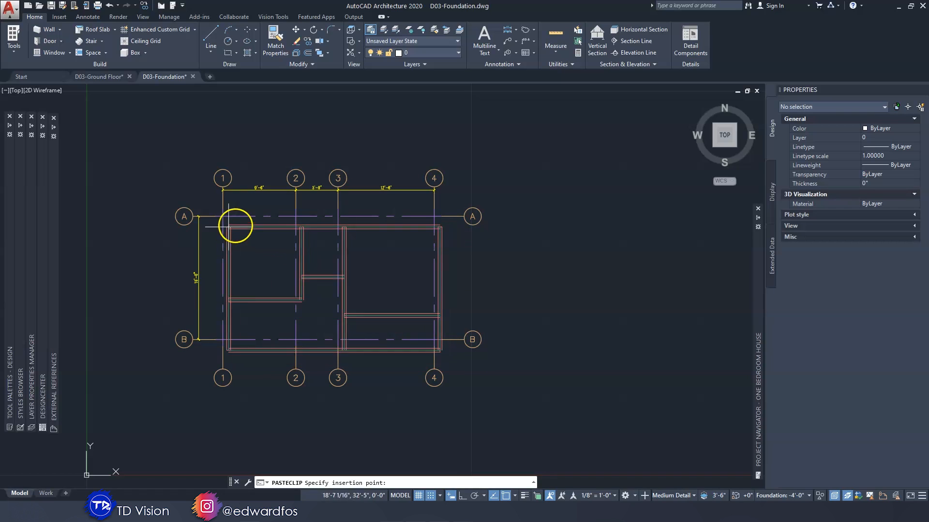
pyautogui.scroll(5, 216, 228)
pyautogui.scroll(-3, 266, 318)
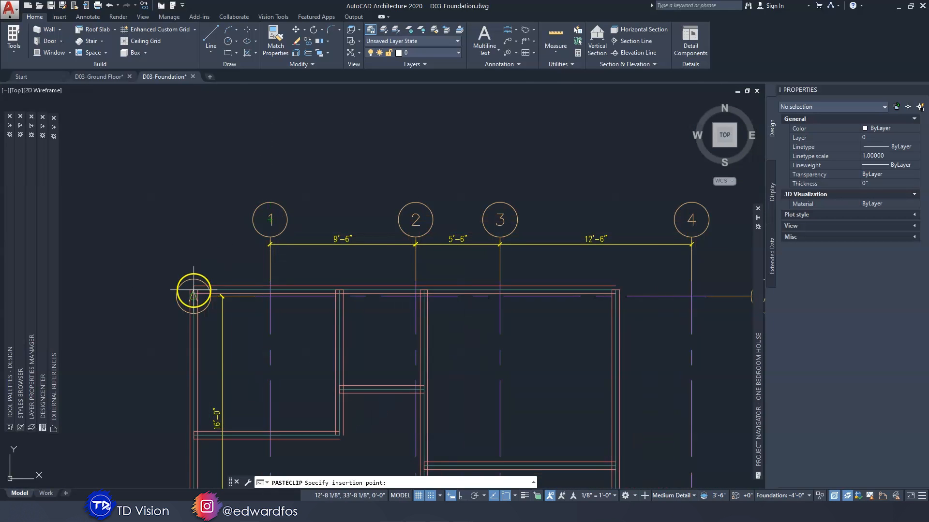
pyautogui.scroll(5, 245, 291)
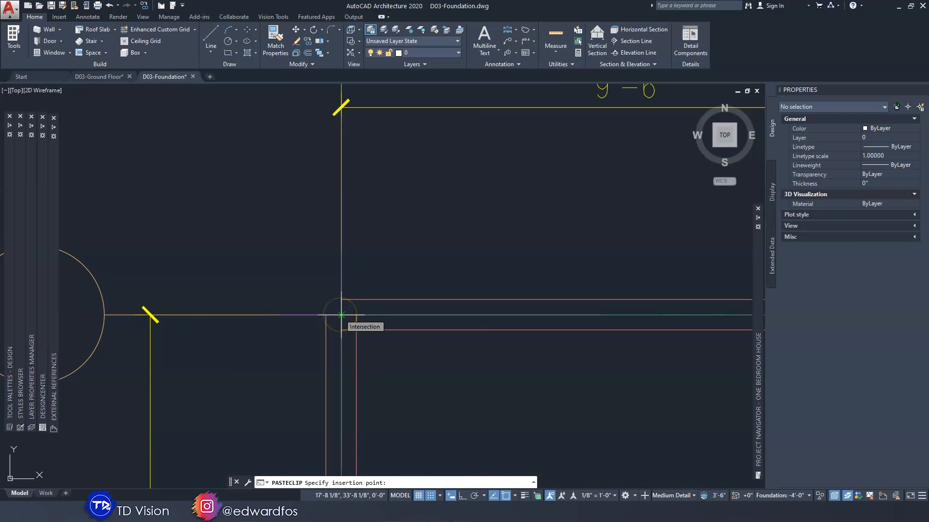
pyautogui.click(341, 315)
pyautogui.scroll(-6, 341, 315)
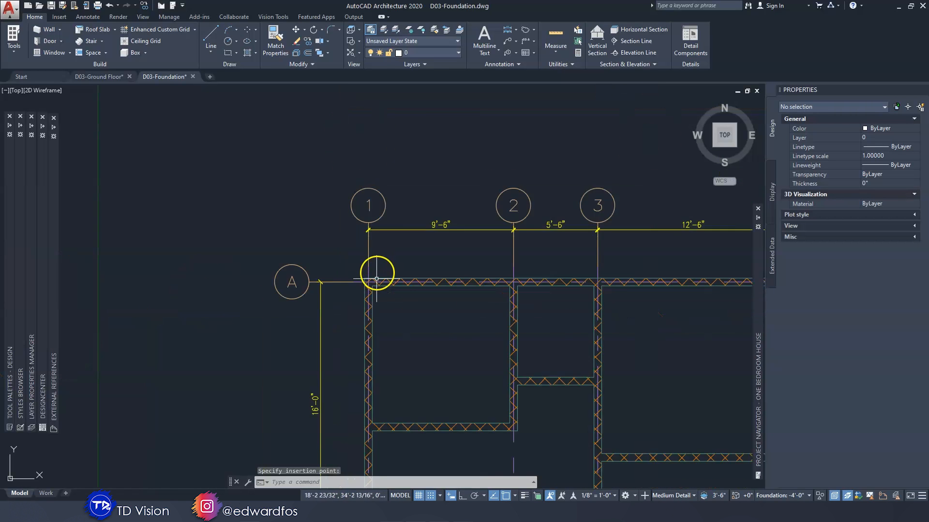
pyautogui.scroll(3, 407, 283)
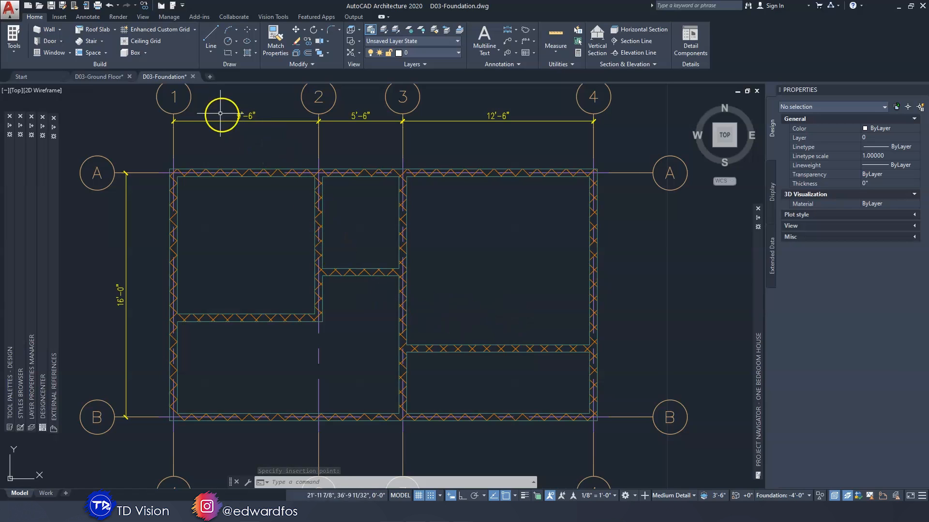
# Display the foundation walls in SE Isometric view with the Hidden visual style
pyautogui.moveTo(164, 78)
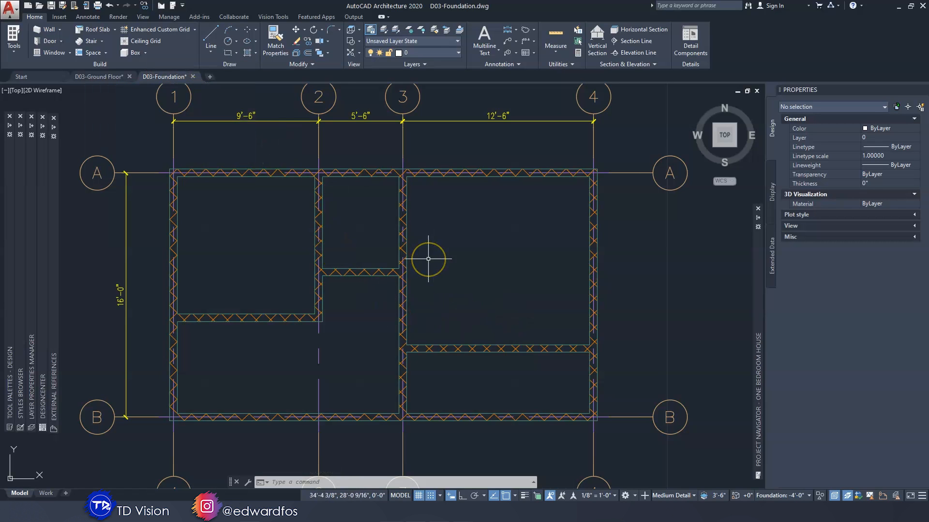
pyautogui.moveTo(448, 275); pyautogui.dragTo(444, 275, button='middle')
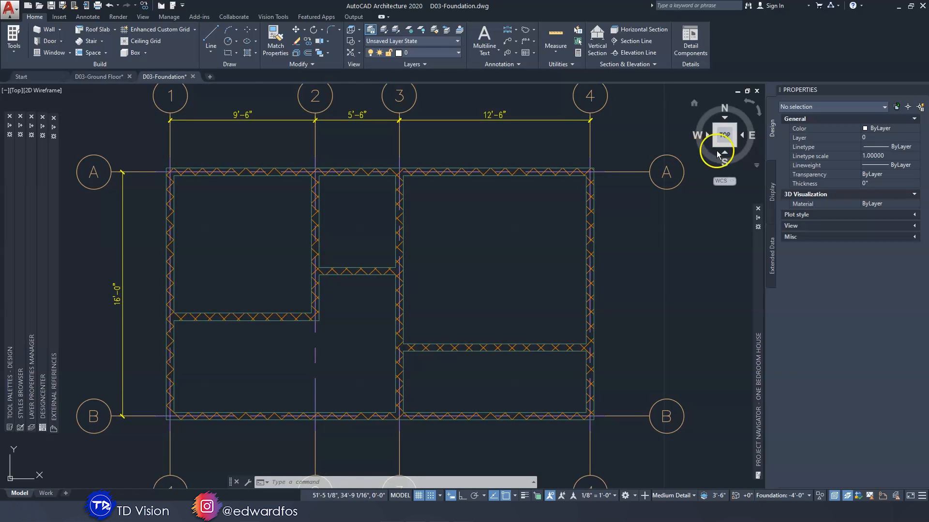
pyautogui.click(734, 145)
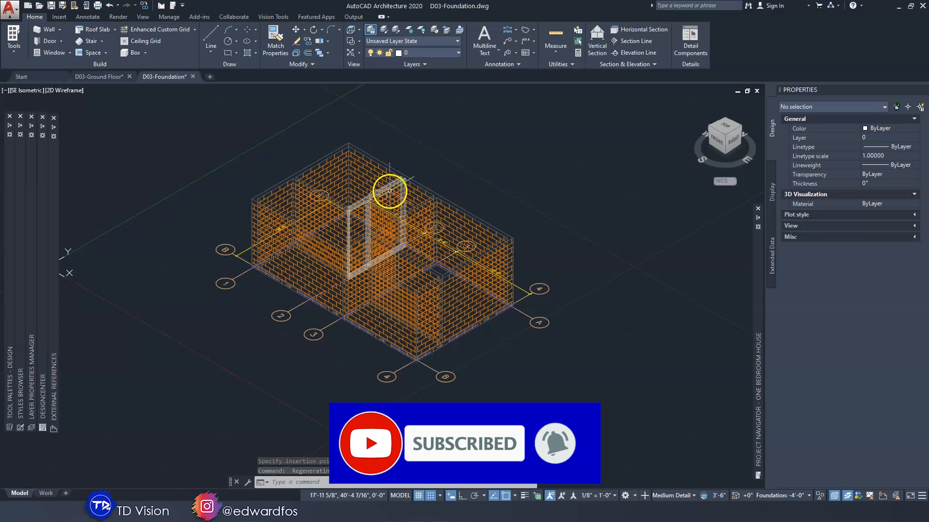
pyautogui.click(67, 91)
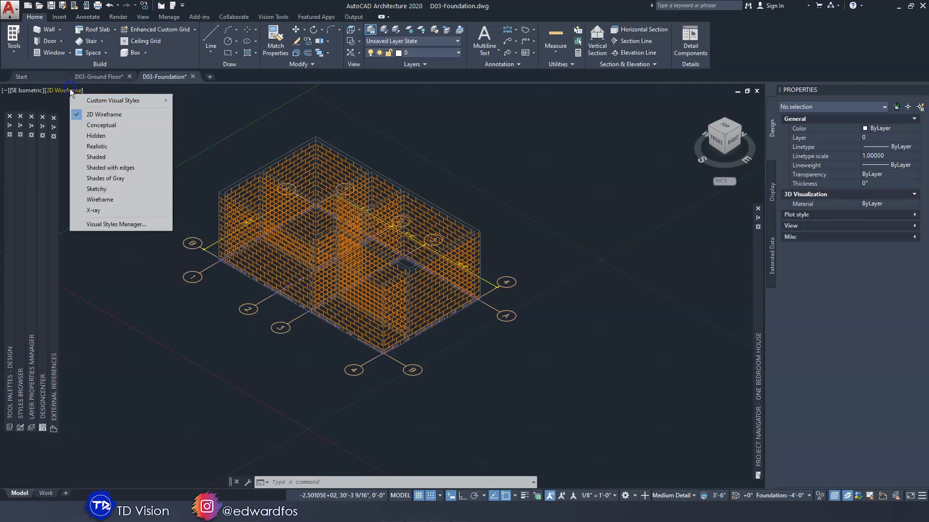
pyautogui.click(93, 136)
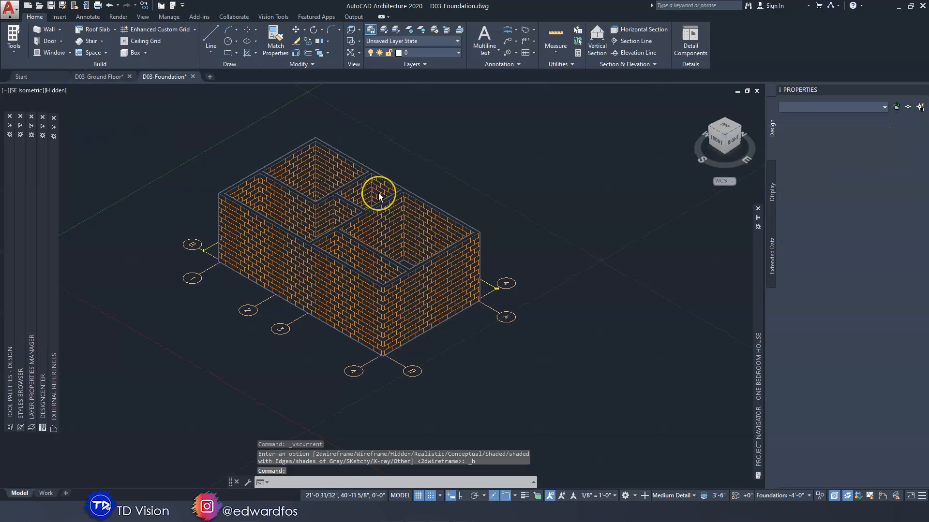
pyautogui.keyDown('shift'); pyautogui.moveTo(378, 193); pyautogui.dragTo(379, 196, button='middle'); pyautogui.keyUp('shift')
pyautogui.scroll(5, 378, 193)
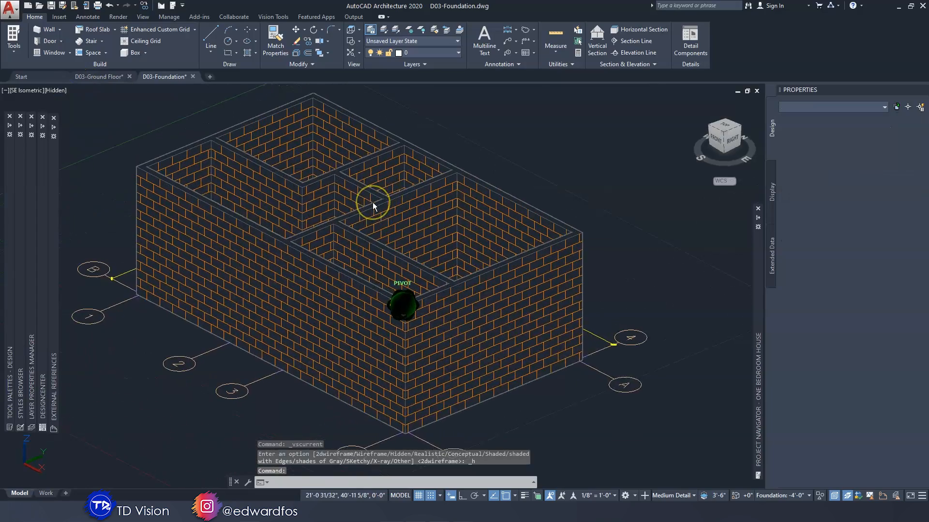
pyautogui.keyDown('shift'); pyautogui.moveTo(373, 202); pyautogui.dragTo(372, 203, button='middle'); pyautogui.keyUp('shift')
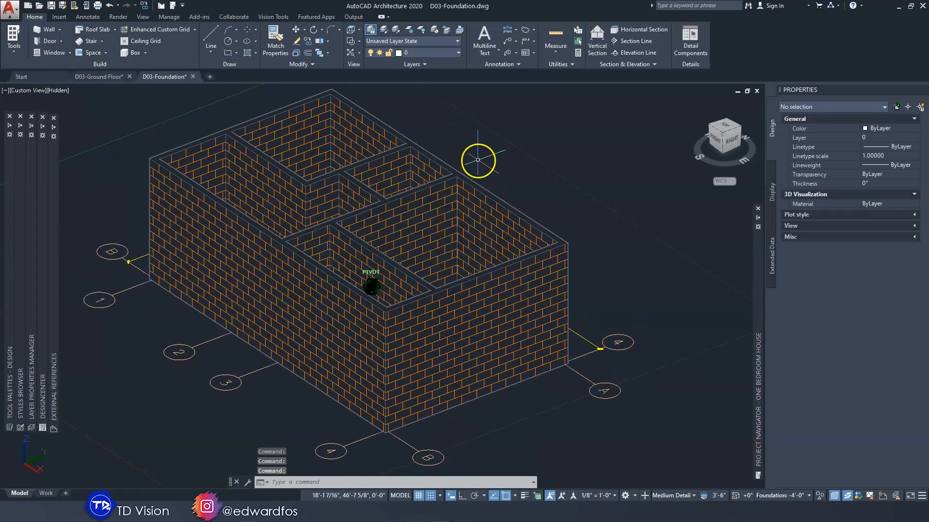
# Select all walls similar to the CMU-6 wall along grid line 3 and set their base height to 4'-0"
pyautogui.click(431, 184)
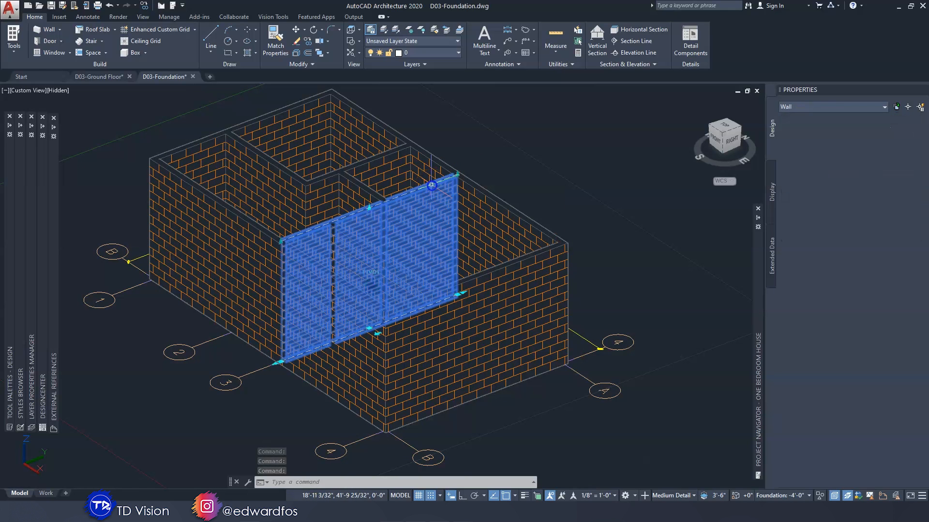
pyautogui.rightClick(407, 197)
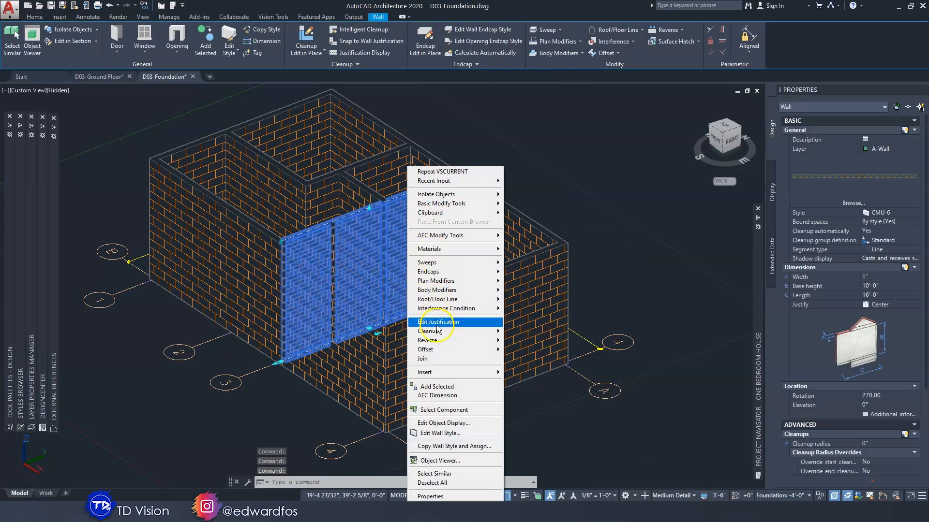
pyautogui.click(446, 475)
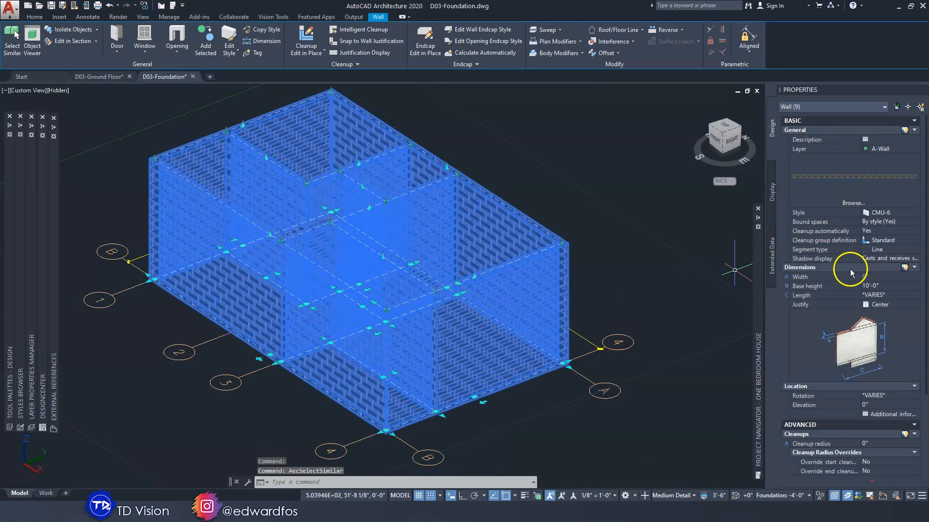
pyautogui.scroll(-2, 849, 269)
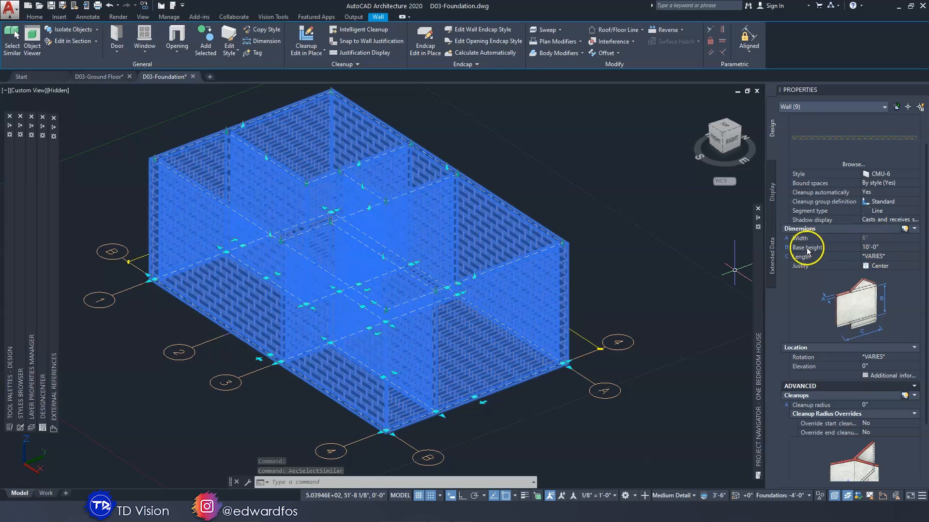
pyautogui.click(888, 248)
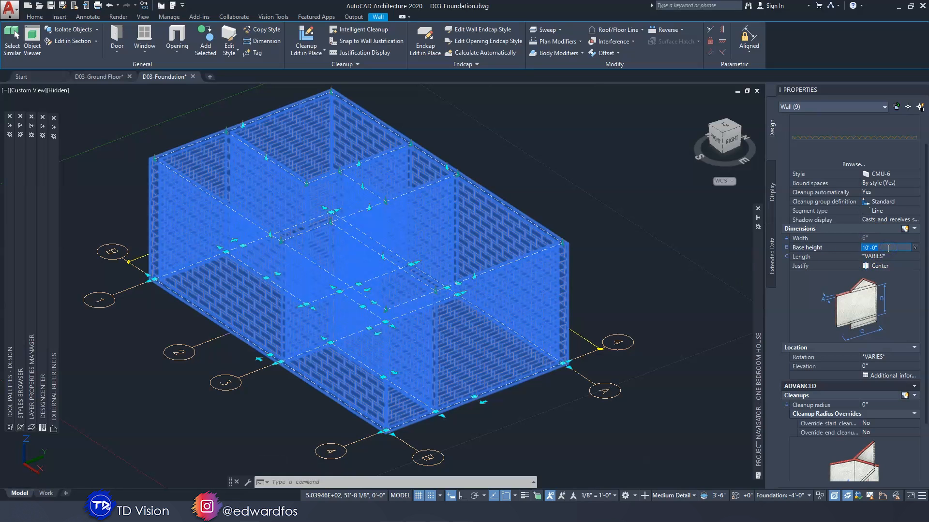
pyautogui.press('Tab')
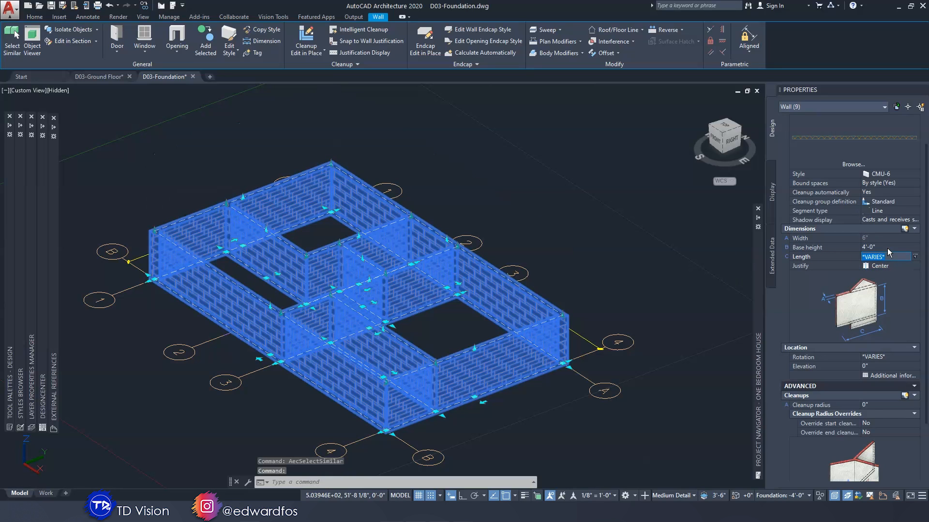
pyautogui.press('Escape')
pyautogui.press('Escape')
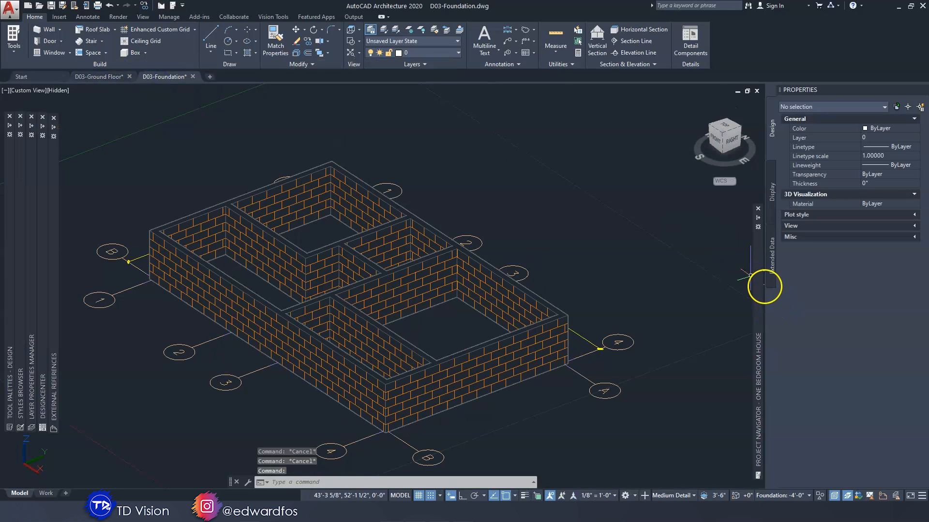
# Check the Foundation level's elevation in the One Bedroom House project's level settings
pyautogui.moveTo(759, 280)
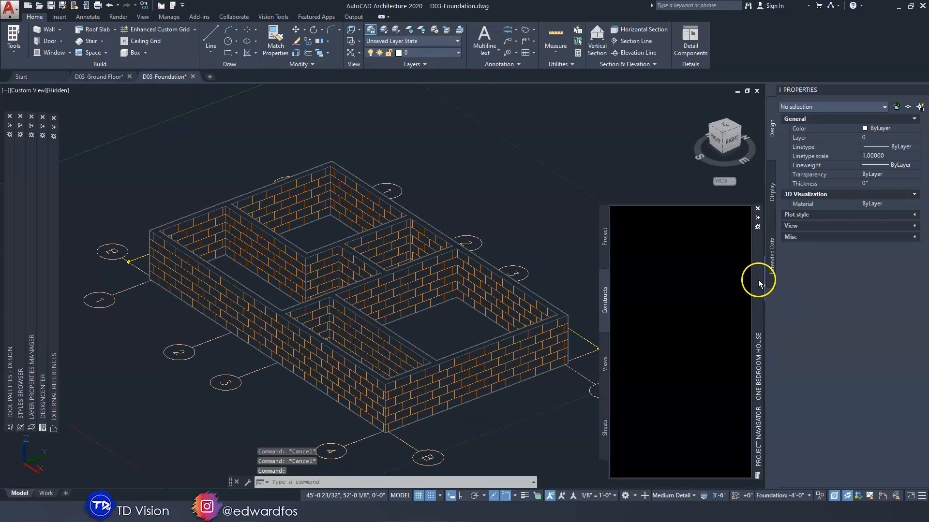
pyautogui.click(605, 237)
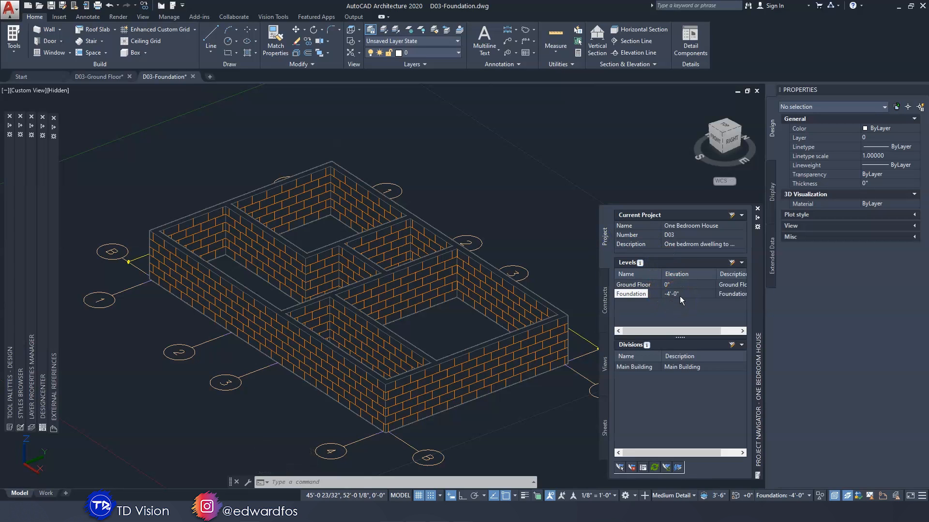
pyautogui.click(563, 200)
pyautogui.click(537, 188)
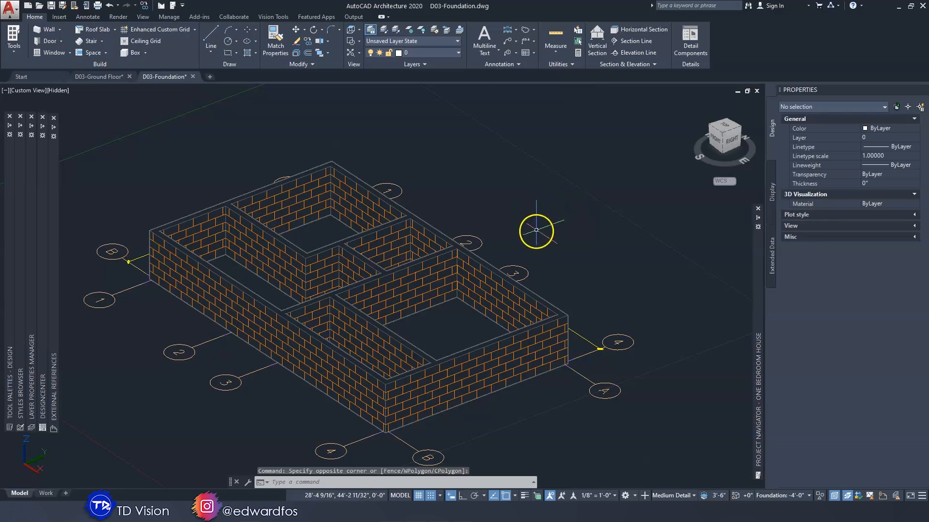
# Examine the foundation walls and their top edges from several angles, including a close side view
pyautogui.keyDown('shift'); pyautogui.moveTo(397, 332); pyautogui.dragTo(397, 335, button='middle'); pyautogui.keyUp('shift')
pyautogui.scroll(5, 396, 332)
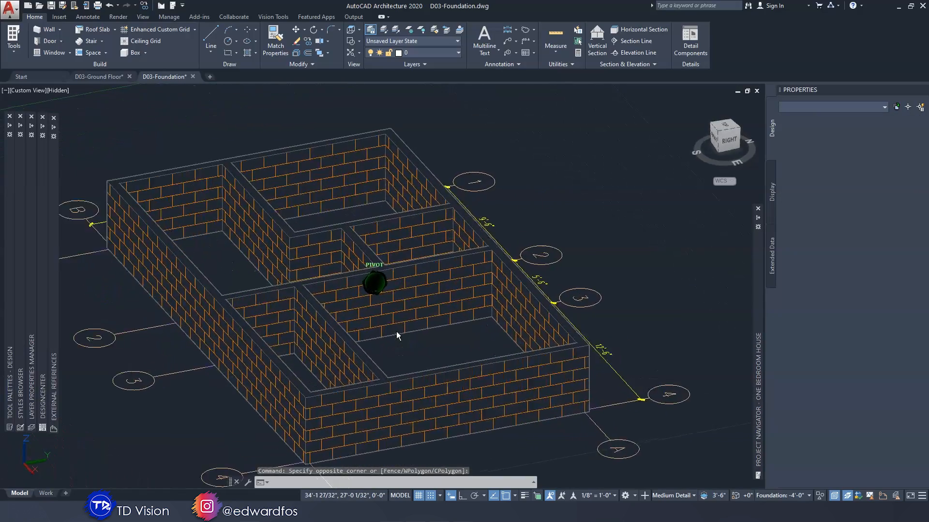
pyautogui.scroll(-5, 396, 330)
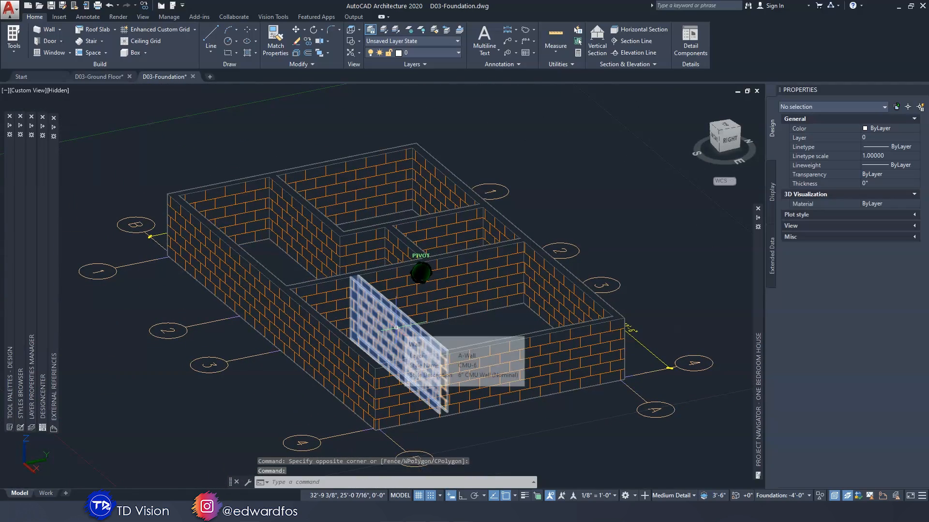
pyautogui.moveTo(396, 327)
pyautogui.keyDown('shift'); pyautogui.mouseDown(button='middle')
pyautogui.moveTo(402, 317)
pyautogui.moveTo(383, 272)
pyautogui.mouseUp(button='middle'); pyautogui.keyUp('shift')
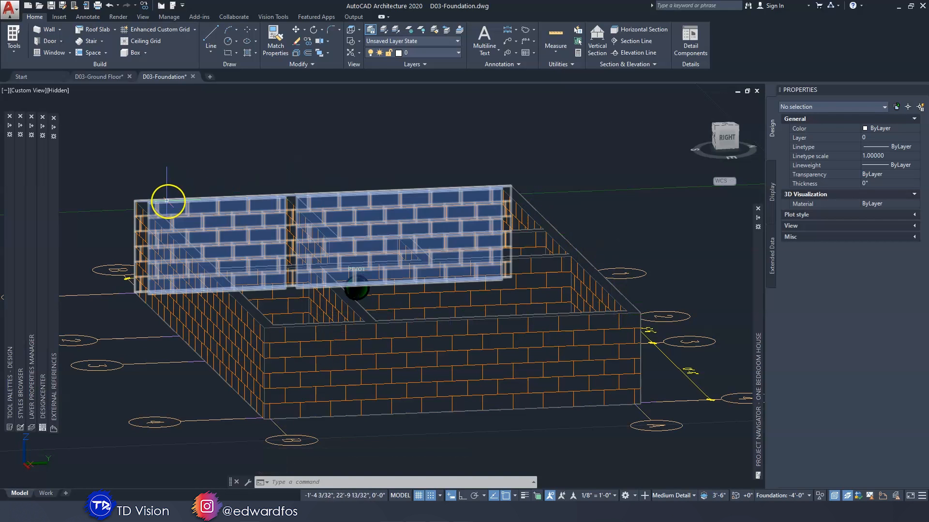
pyautogui.keyDown('shift'); pyautogui.moveTo(293, 320); pyautogui.dragTo(268, 311, button='middle'); pyautogui.keyUp('shift')
pyautogui.scroll(5, 269, 310)
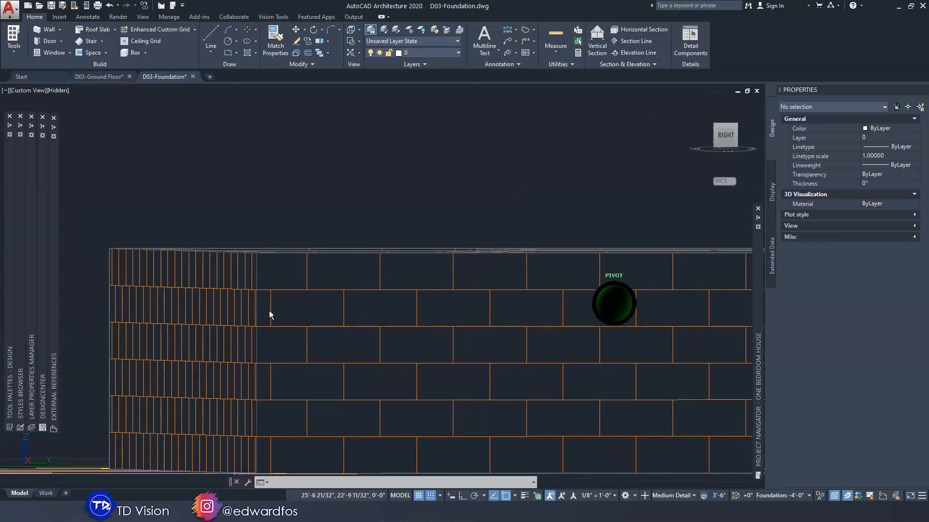
pyautogui.keyDown('shift'); pyautogui.moveTo(269, 311); pyautogui.dragTo(271, 259, button='middle'); pyautogui.keyUp('shift')
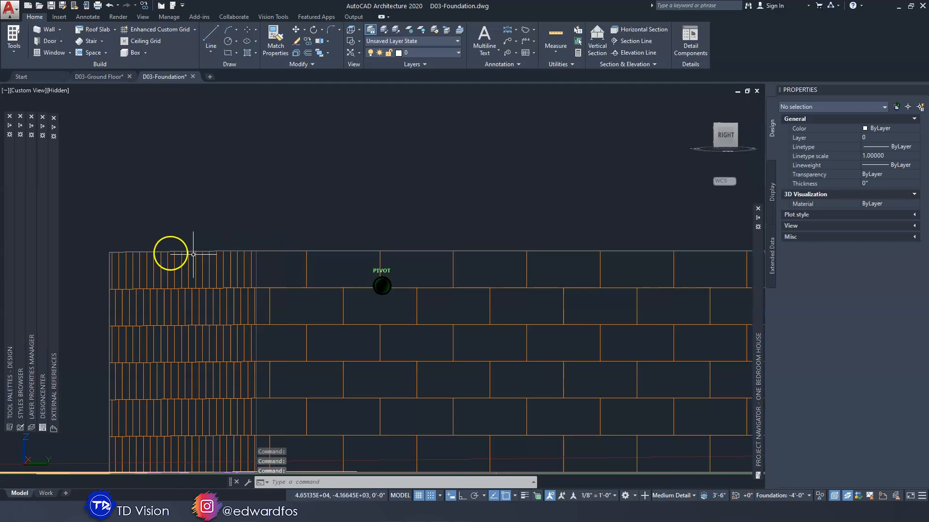
pyautogui.keyDown('shift'); pyautogui.moveTo(562, 251); pyautogui.dragTo(220, 266, button='middle'); pyautogui.keyUp('shift')
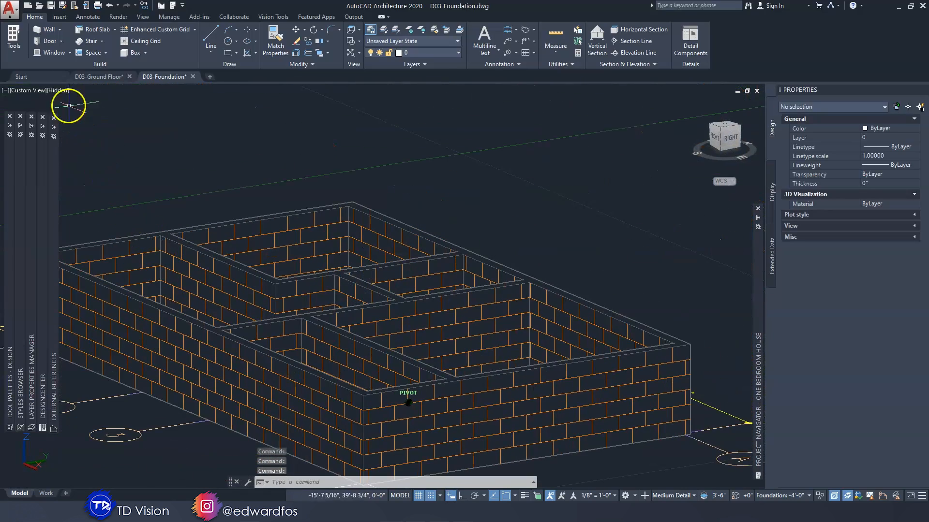
# Return the foundation drawing to Top view with the 2D Wireframe visual style
pyautogui.click(26, 91)
pyautogui.click(58, 117)
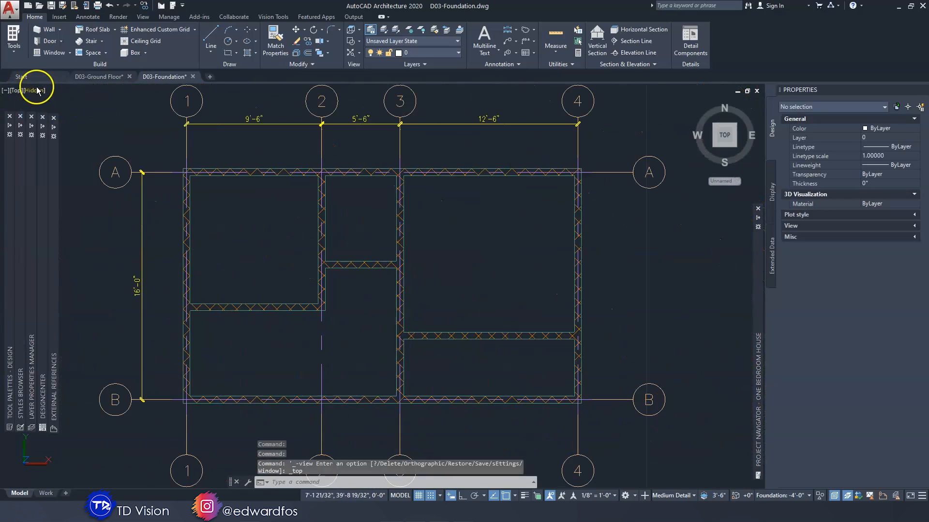
pyautogui.click(37, 90)
pyautogui.click(66, 113)
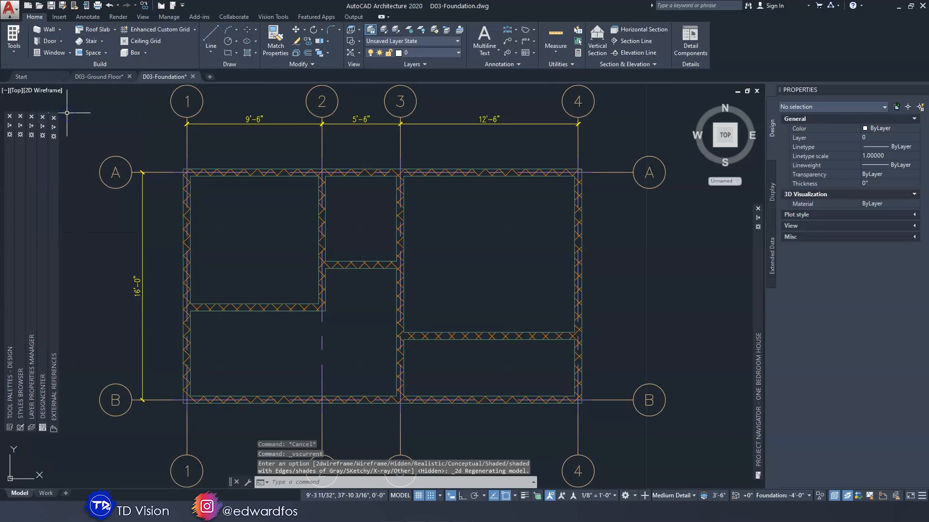
# Turn off snap and grid, and start a 6" thick Standard slab at the inner wall corner where grid lines A and 1 meet
pyautogui.click(115, 30)
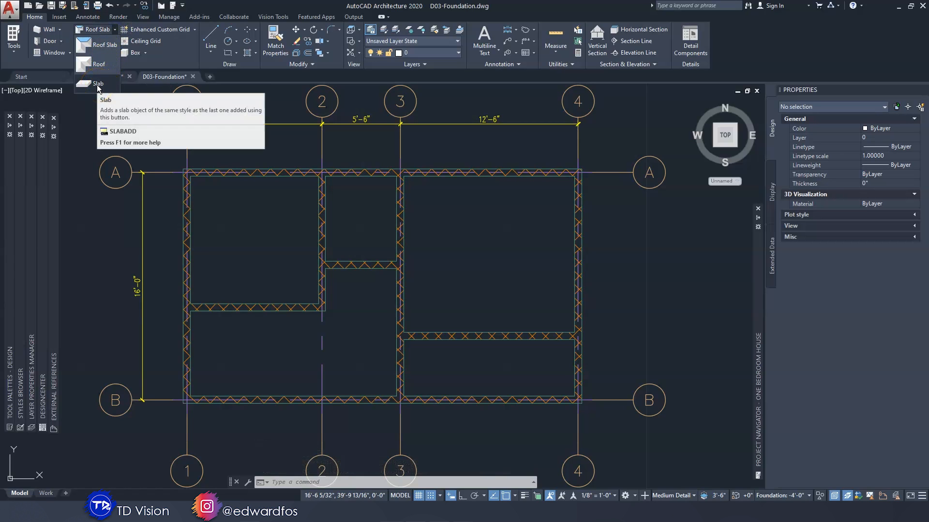
pyautogui.click(63, 84)
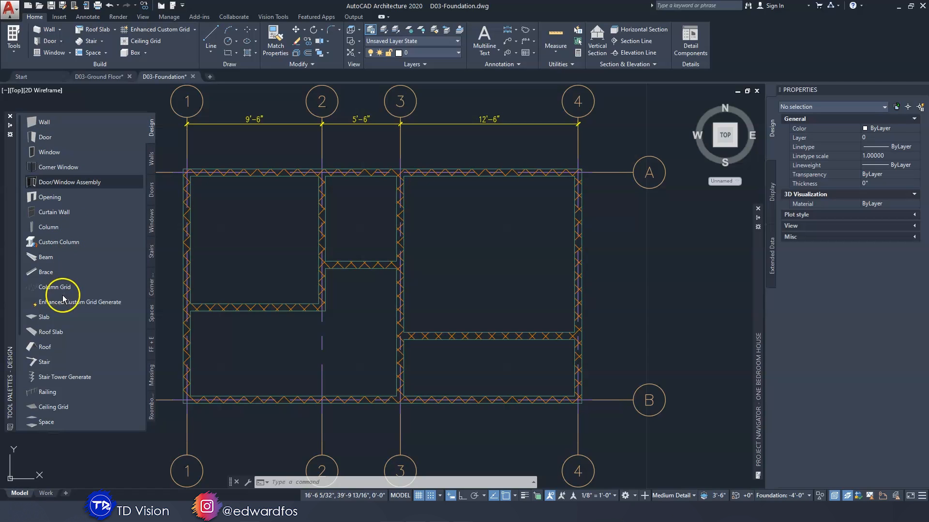
pyautogui.click(45, 317)
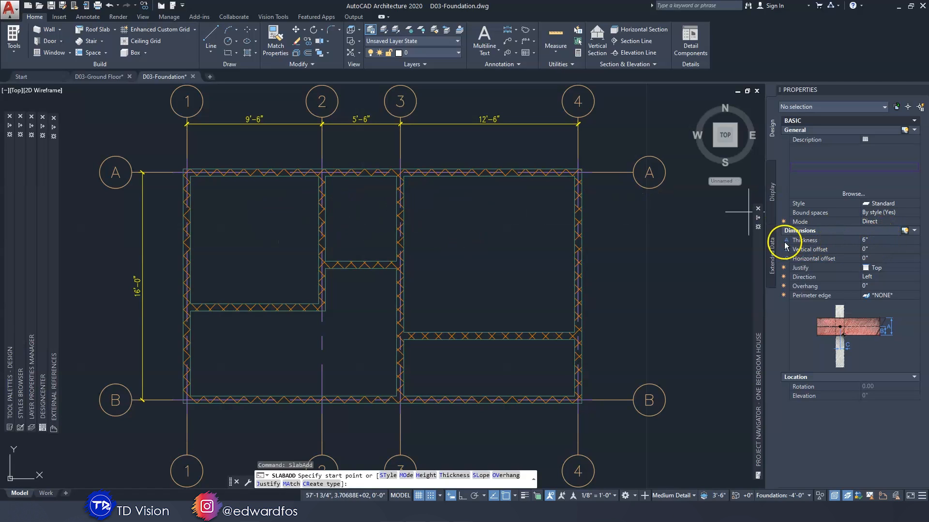
pyautogui.click(879, 242)
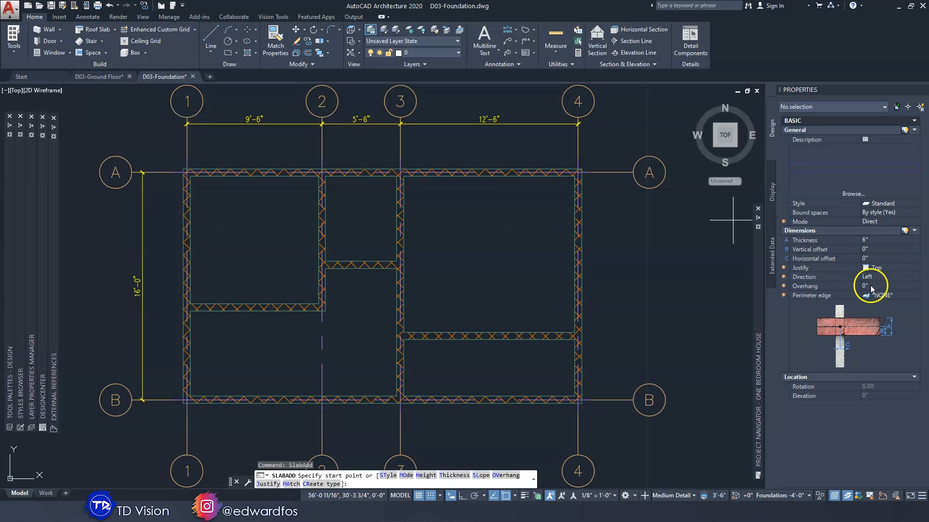
pyautogui.scroll(3, 191, 178)
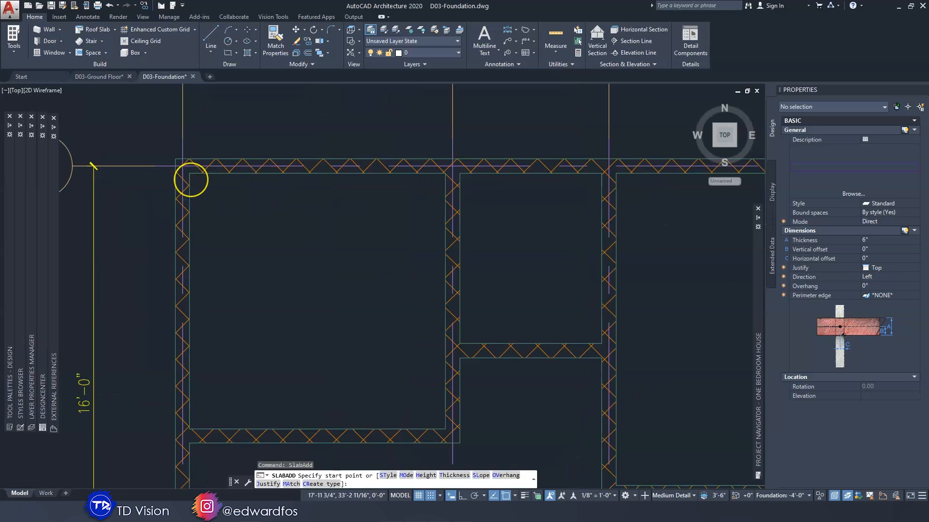
pyautogui.scroll(-5, 191, 179)
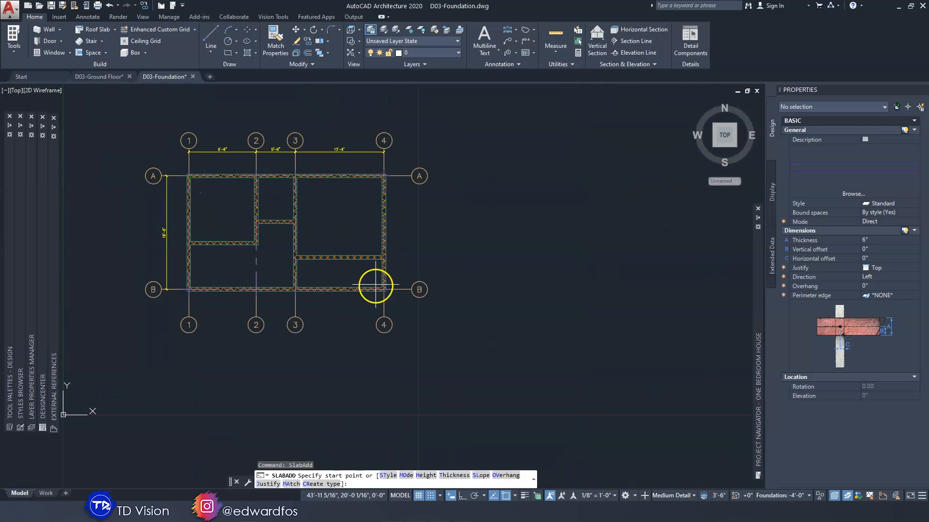
pyautogui.scroll(10, 192, 178)
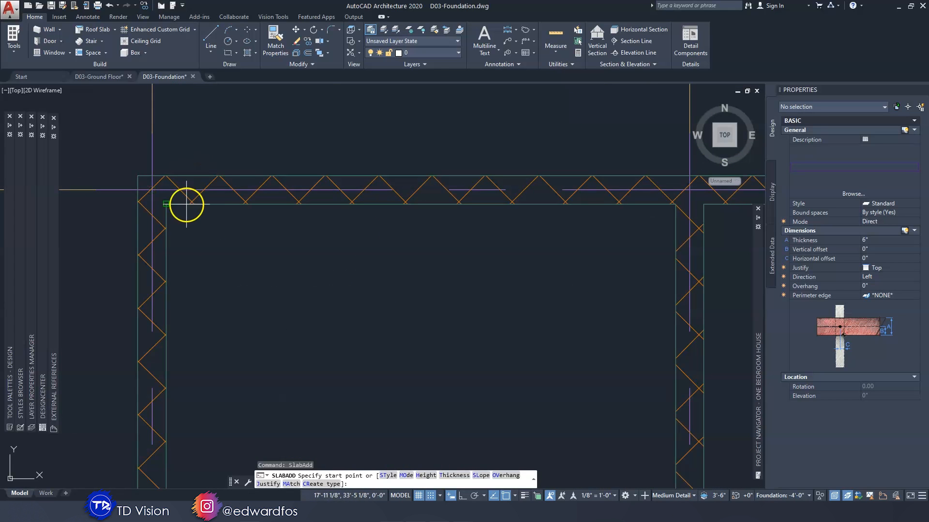
pyautogui.moveTo(184, 210); pyautogui.dragTo(264, 221, button='middle')
pyautogui.click(225, 216)
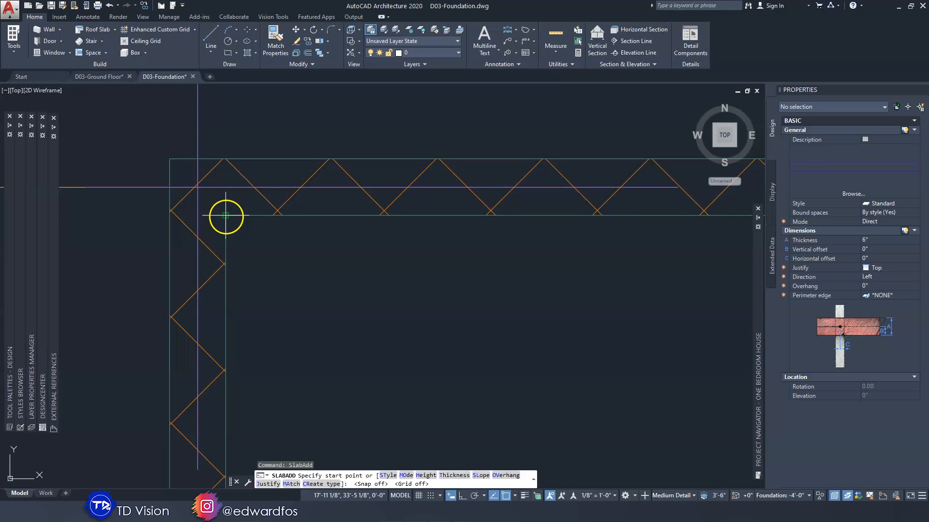
pyautogui.click(225, 217)
# Run the slab outline along the inner wall faces through the inside corners at grid intersections A-4 and B-4
pyautogui.scroll(-5, 290, 232)
pyautogui.scroll(5, 600, 227)
pyautogui.moveTo(602, 224); pyautogui.dragTo(52, 277, button='middle')
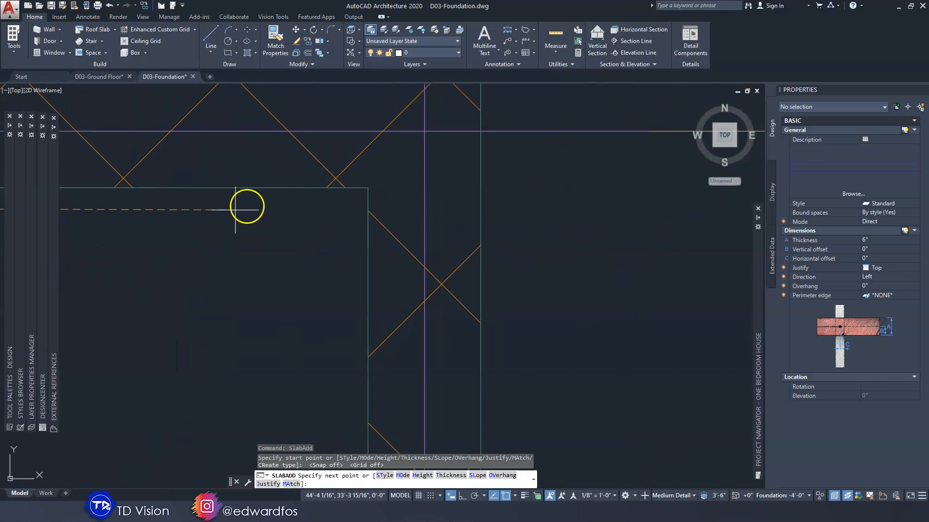
pyautogui.click(368, 189)
pyautogui.scroll(-4, 367, 197)
pyautogui.scroll(5, 380, 141)
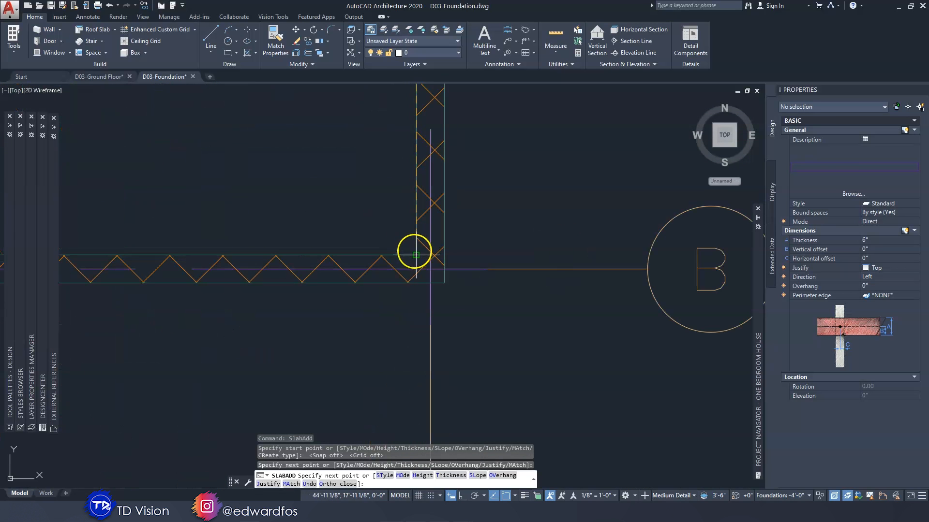
pyautogui.click(417, 254)
# Complete the slab outline through the inside corner at B-1 and back to its start at A-1, finishing the slab
pyautogui.scroll(-4, 321, 238)
pyautogui.moveTo(321, 238); pyautogui.dragTo(425, 244, button='middle')
pyautogui.scroll(5, 369, 240)
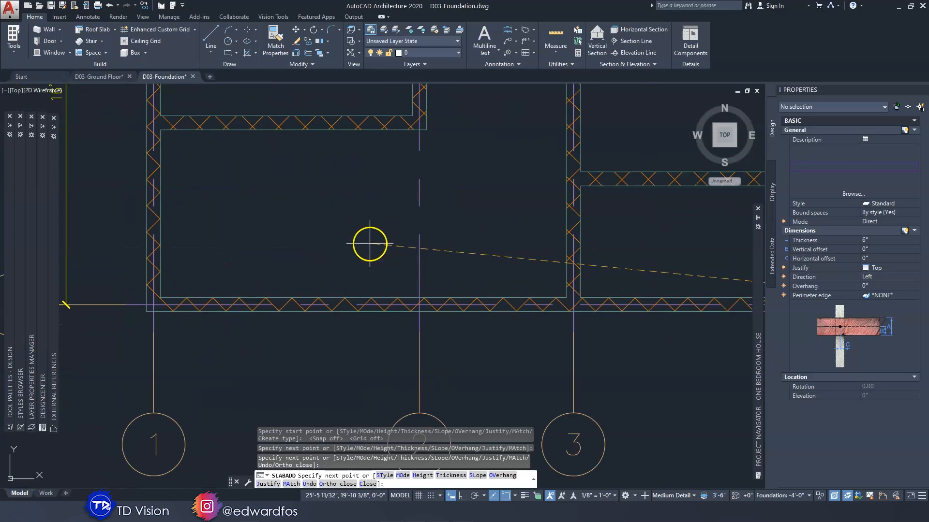
pyautogui.click(162, 296)
pyautogui.scroll(-5, 207, 232)
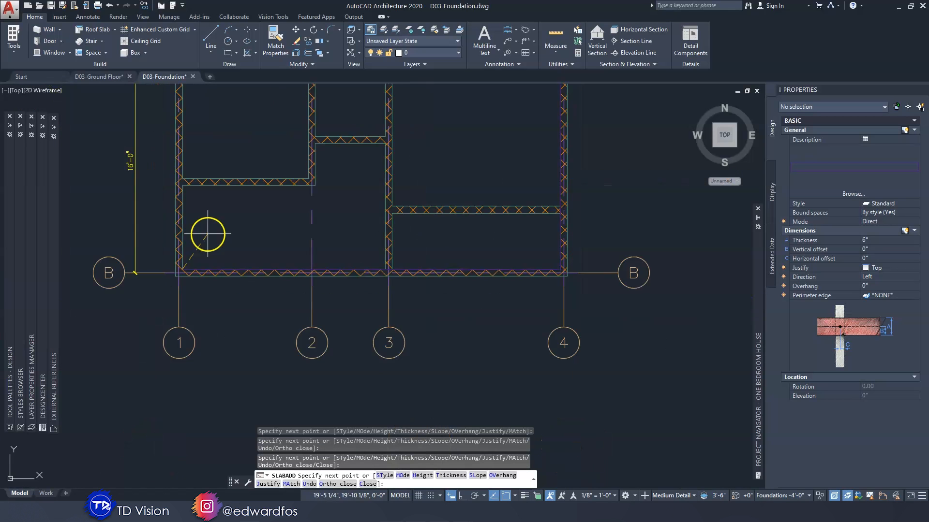
pyautogui.scroll(6, 263, 213)
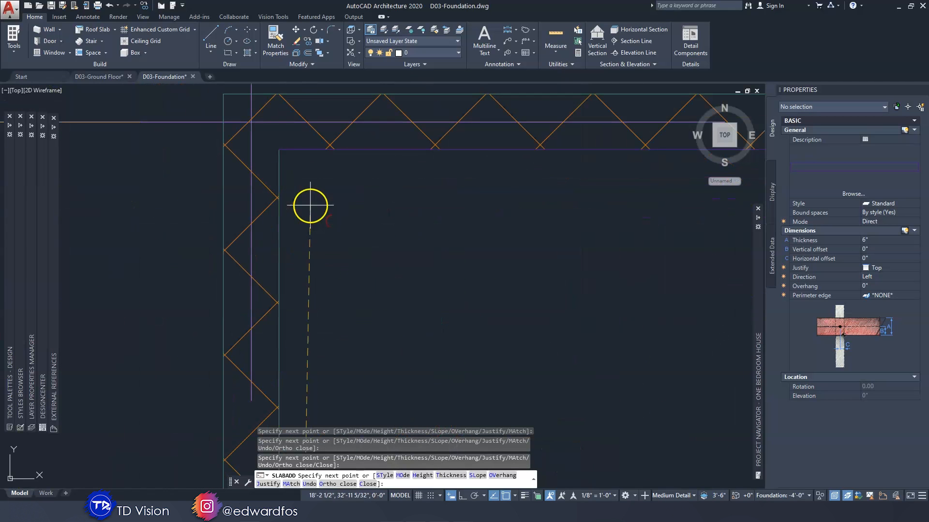
pyautogui.click(279, 150)
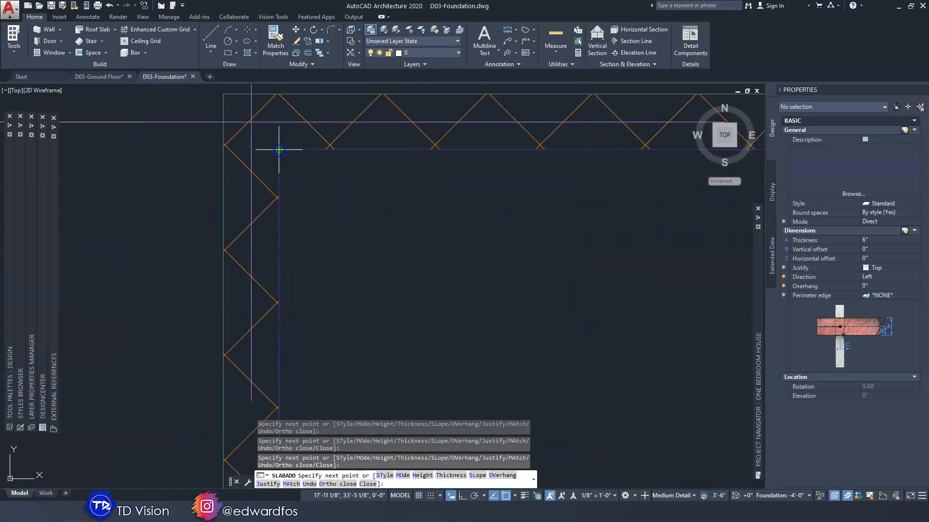
pyautogui.scroll(-5, 276, 145)
pyautogui.moveTo(333, 180); pyautogui.dragTo(310, 182, button='middle')
pyautogui.press('Return')
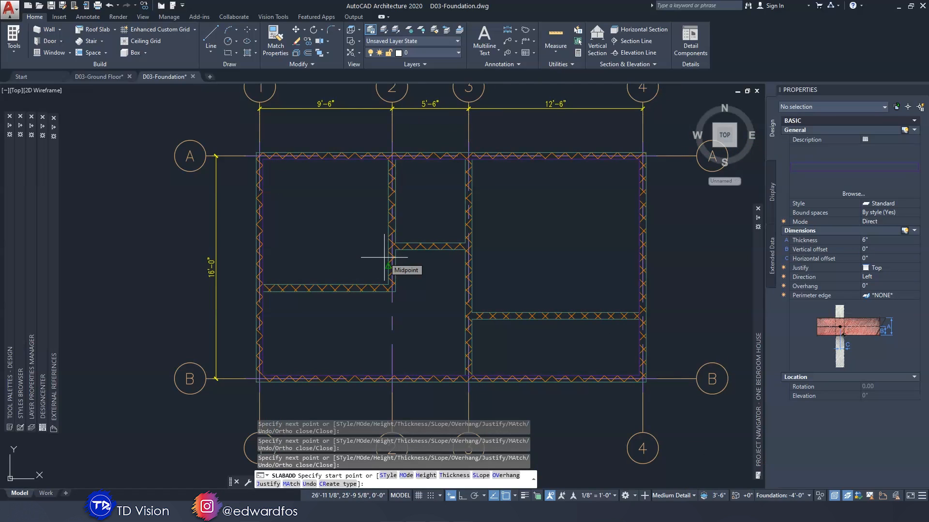
pyautogui.press('Return')
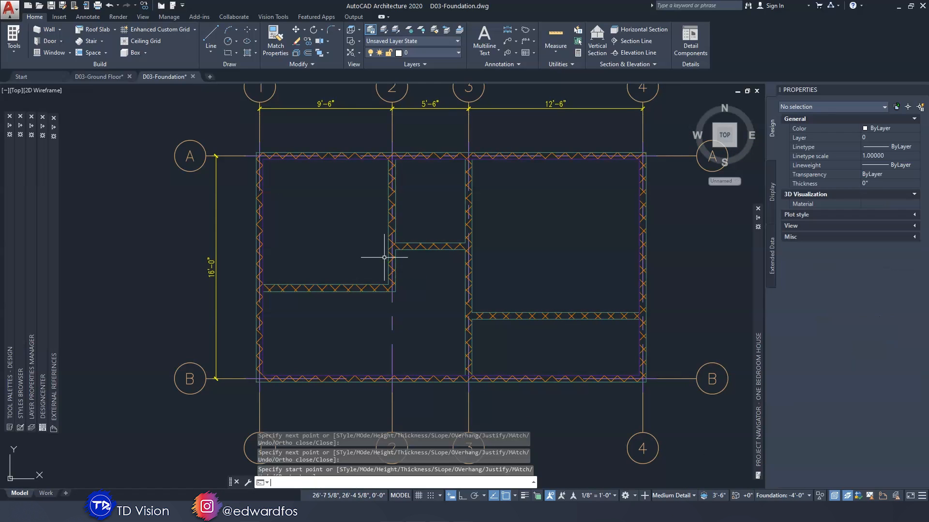
# Show the foundation in SE Isometric with the Conceptual visual style and inspect the slab's height against the walls from the side
pyautogui.click(735, 146)
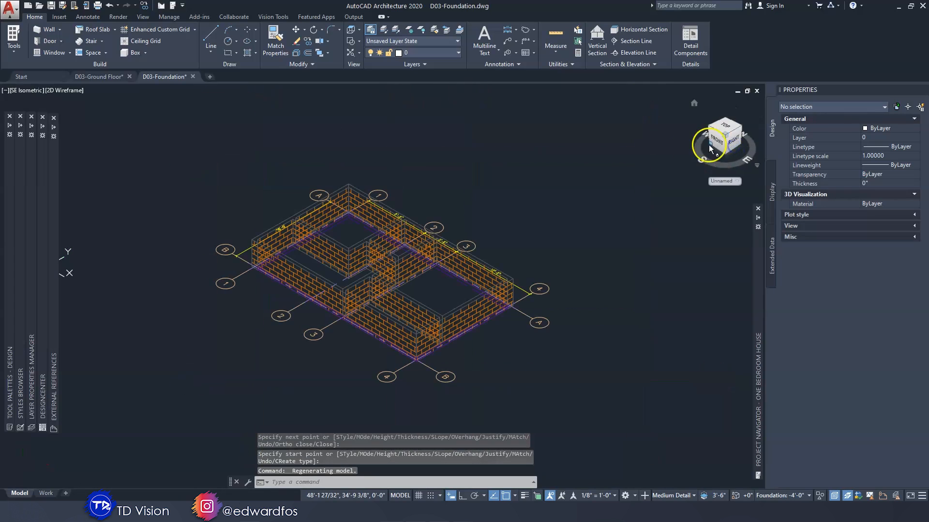
pyautogui.click(65, 90)
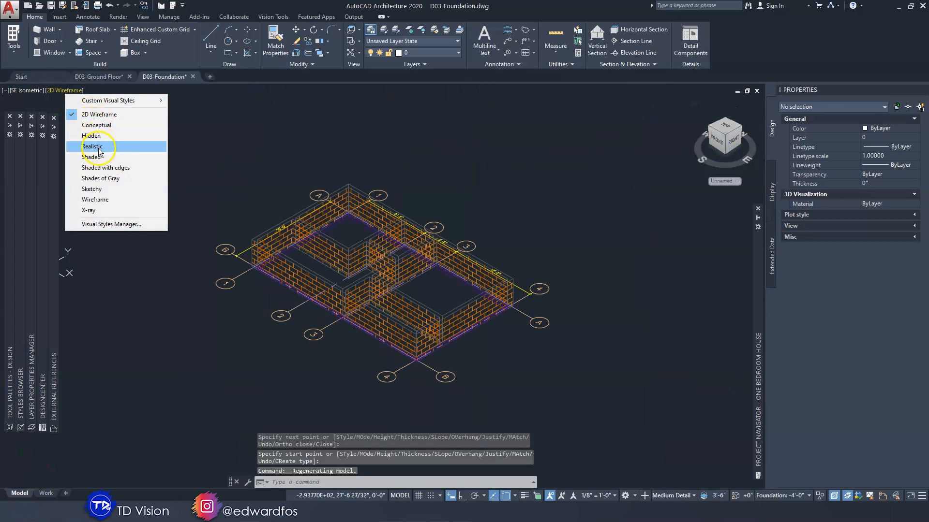
pyautogui.click(107, 126)
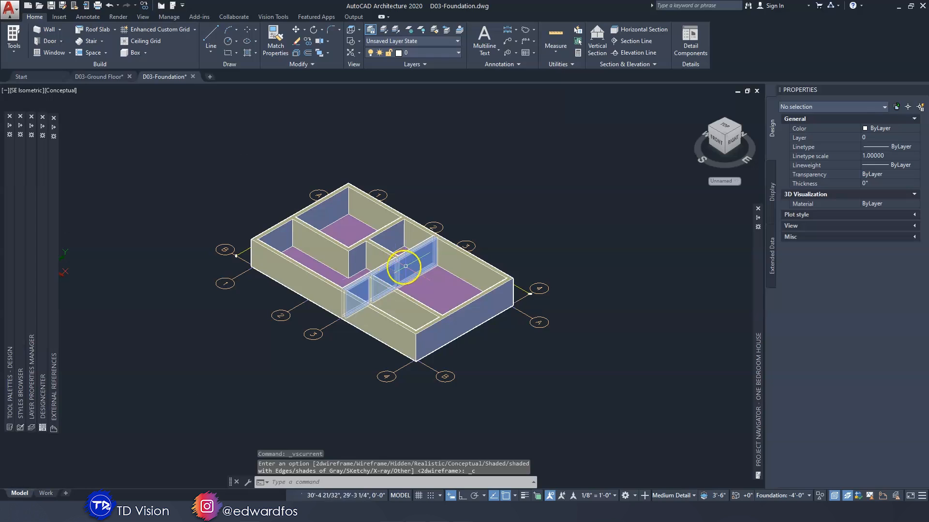
pyautogui.keyDown('shift'); pyautogui.moveTo(163, 149); pyautogui.dragTo(414, 287, button='middle'); pyautogui.keyUp('shift')
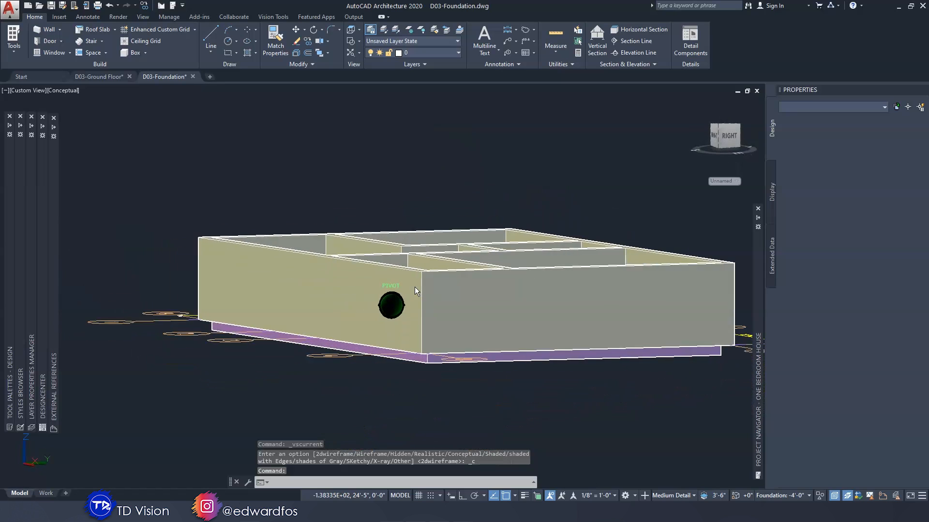
pyautogui.keyDown('shift'); pyautogui.moveTo(414, 286); pyautogui.dragTo(427, 307, button='middle'); pyautogui.keyUp('shift')
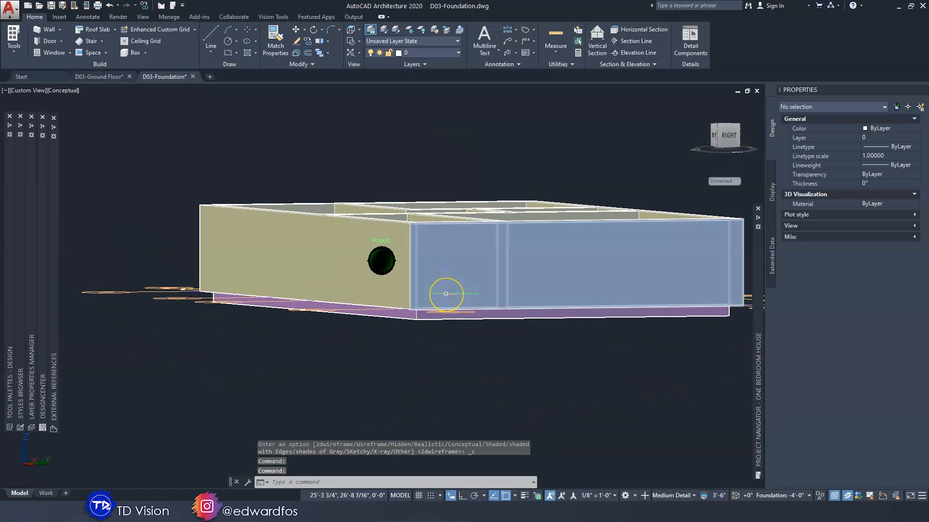
pyautogui.keyDown('shift'); pyautogui.moveTo(445, 293); pyautogui.dragTo(448, 315, button='middle'); pyautogui.keyUp('shift')
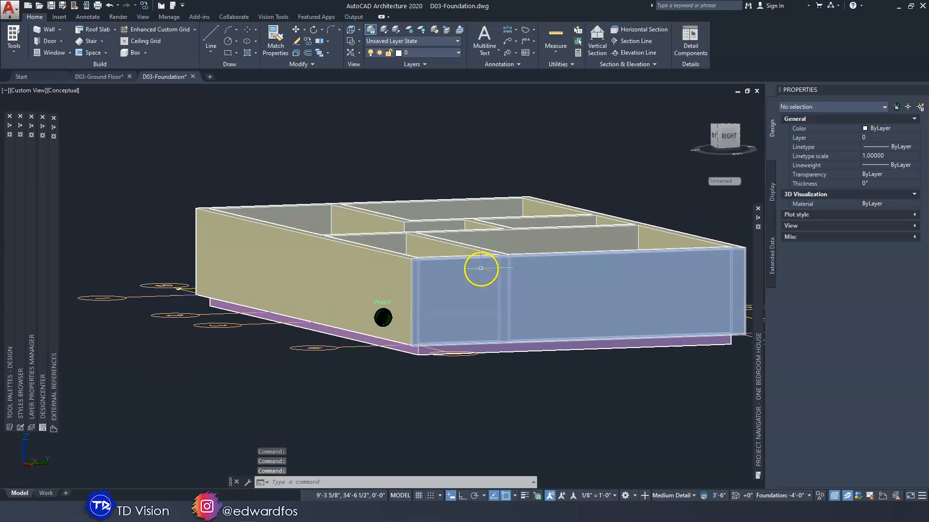
# Set the foundation slab's elevation to 4'-0"
pyautogui.click(502, 349)
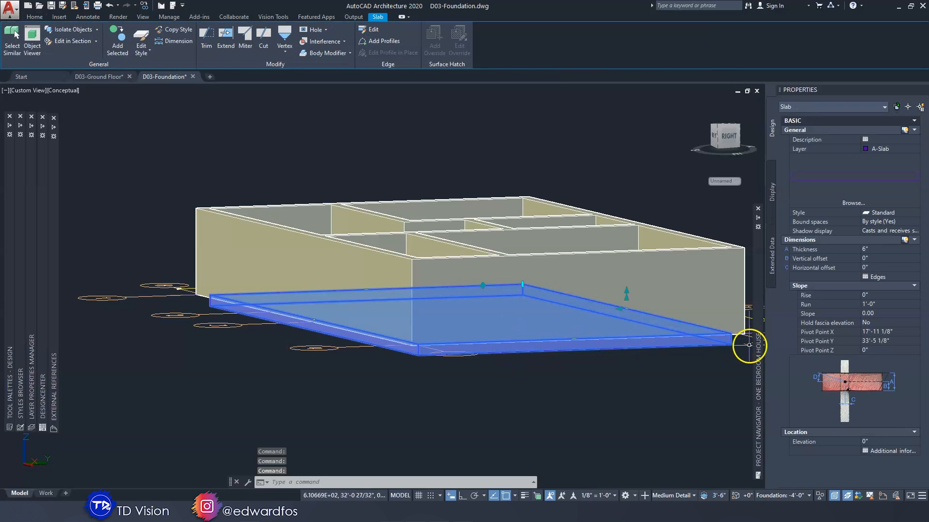
pyautogui.click(882, 441)
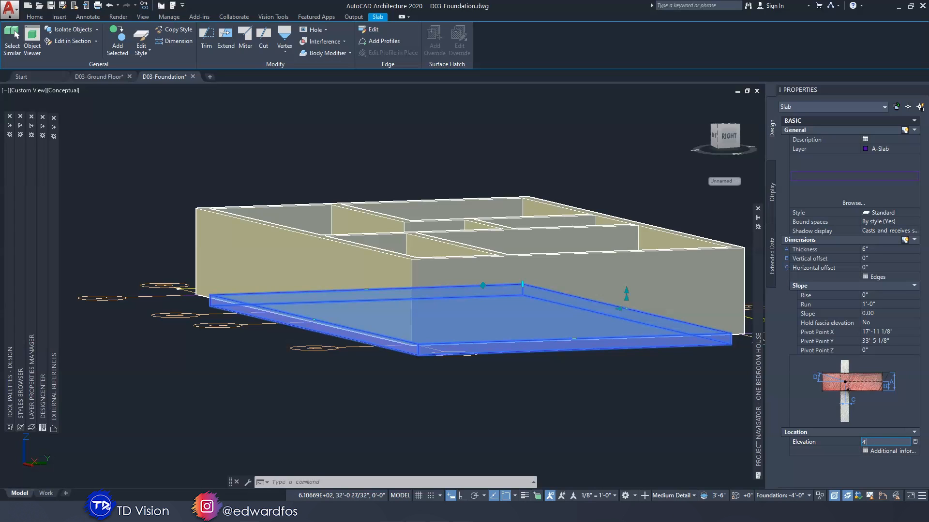
pyautogui.write('4\'-0"')
pyautogui.press('Return')
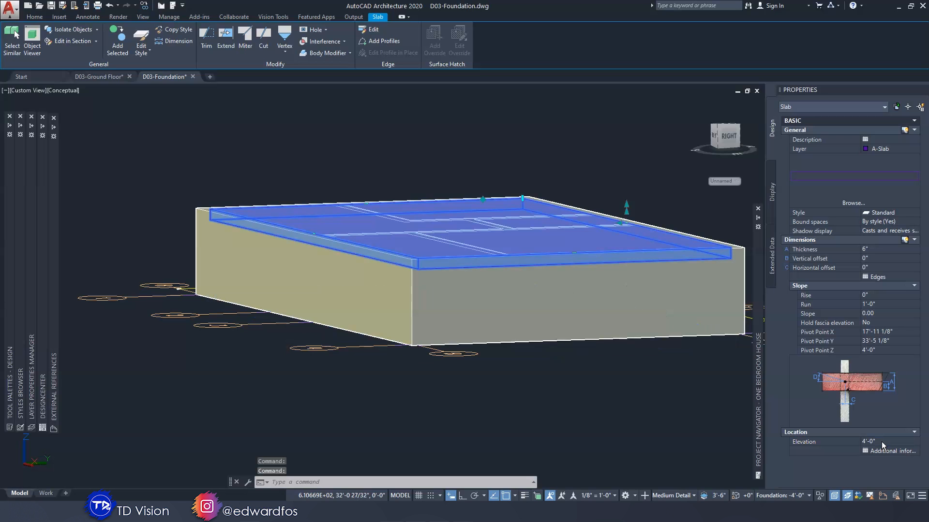
pyautogui.press('Escape')
pyautogui.press('Escape')
# Examine the raised slab from above and from the side, using the X-Ray visual style to see where it overlaps the walls
pyautogui.keyDown('shift'); pyautogui.moveTo(500, 187); pyautogui.dragTo(499, 184, button='middle'); pyautogui.keyUp('shift')
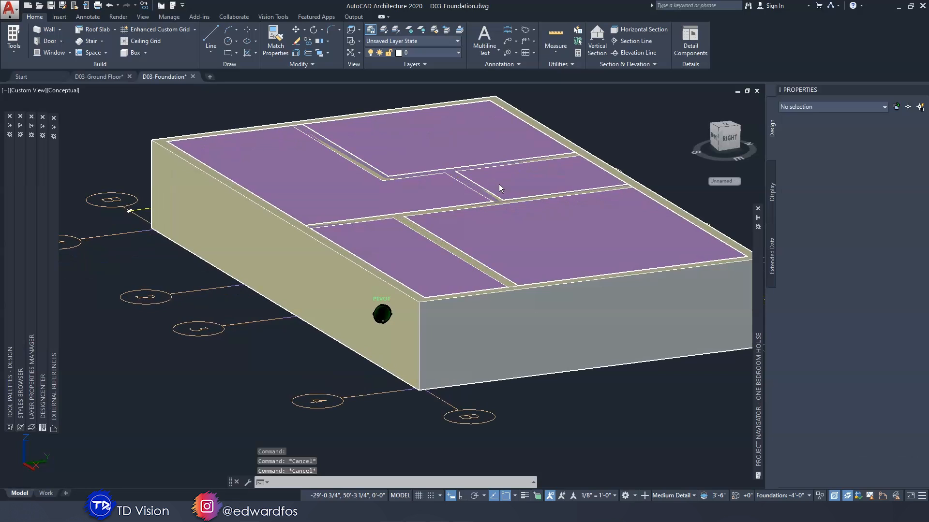
pyautogui.scroll(3, 498, 183)
pyautogui.scroll(-1, 498, 184)
pyautogui.moveTo(498, 183)
pyautogui.keyDown('shift'); pyautogui.mouseDown(button='middle')
pyautogui.moveTo(454, 259)
pyautogui.moveTo(243, 188)
pyautogui.moveTo(108, 106)
pyautogui.mouseUp(button='middle'); pyautogui.keyUp('shift')
pyautogui.scroll(4, 453, 282)
pyautogui.click(59, 91)
pyautogui.click(111, 208)
pyautogui.keyDown('shift'); pyautogui.moveTo(254, 202); pyautogui.dragTo(433, 305, button='middle'); pyautogui.keyUp('shift')
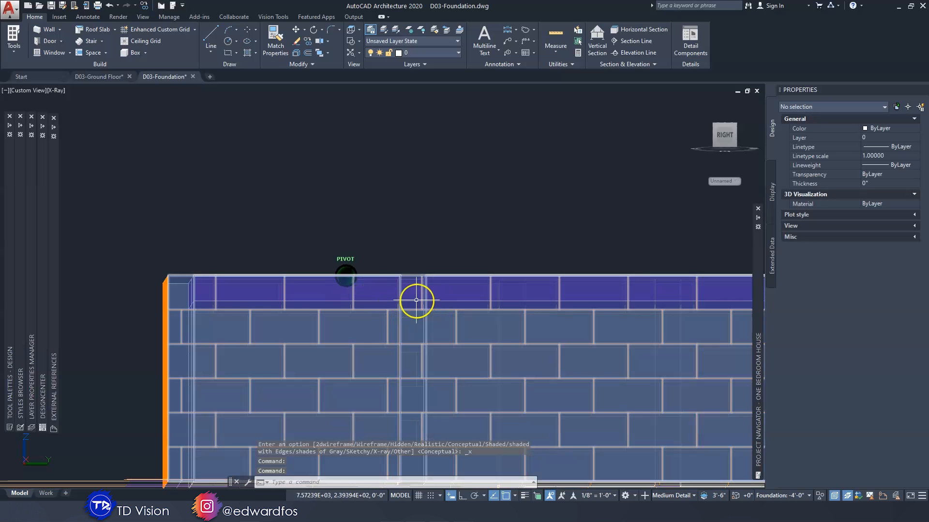
pyautogui.moveTo(416, 299)
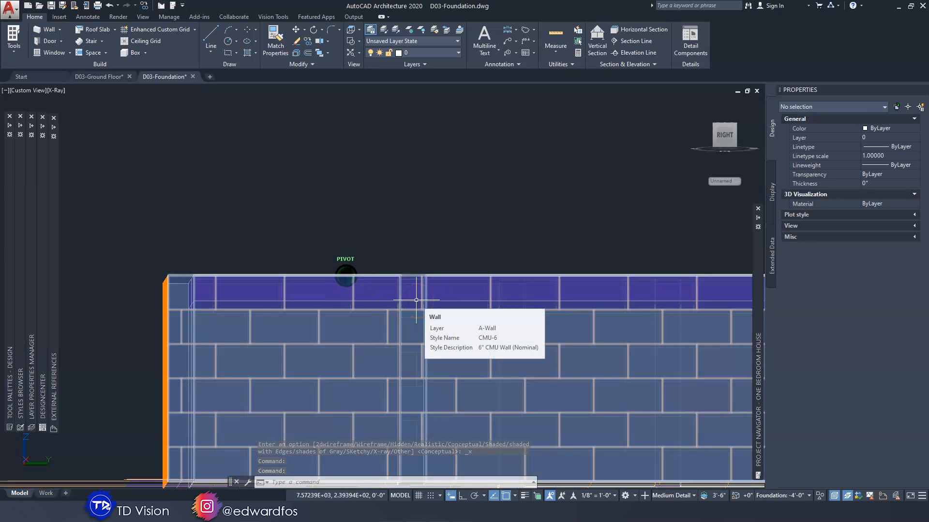
pyautogui.keyDown('shift'); pyautogui.moveTo(416, 300); pyautogui.dragTo(207, 281, button='middle'); pyautogui.keyUp('shift')
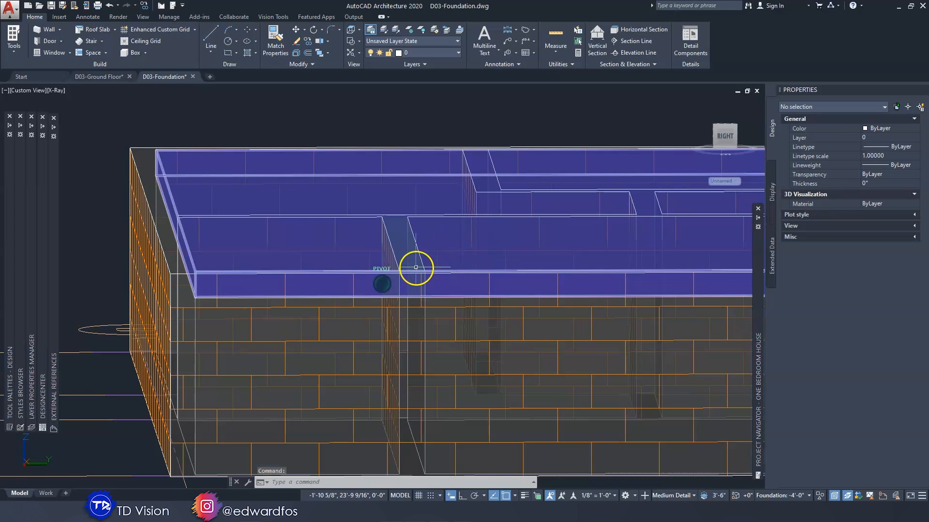
# Add the five interior walls to the slab as interferences with the Subtractive shrinkwrap effect
pyautogui.click(414, 269)
pyautogui.keyDown('shift'); pyautogui.moveTo(414, 268); pyautogui.dragTo(423, 385, button='middle'); pyautogui.keyUp('shift')
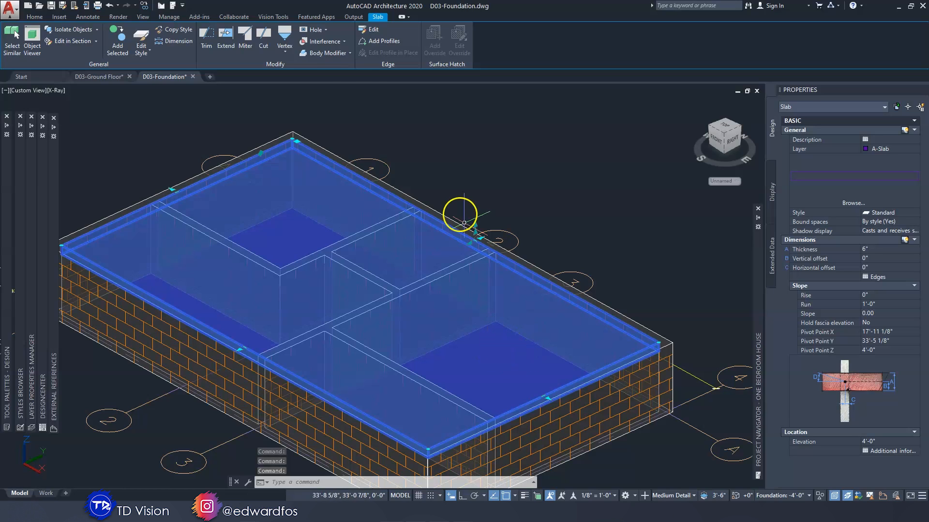
pyautogui.click(321, 43)
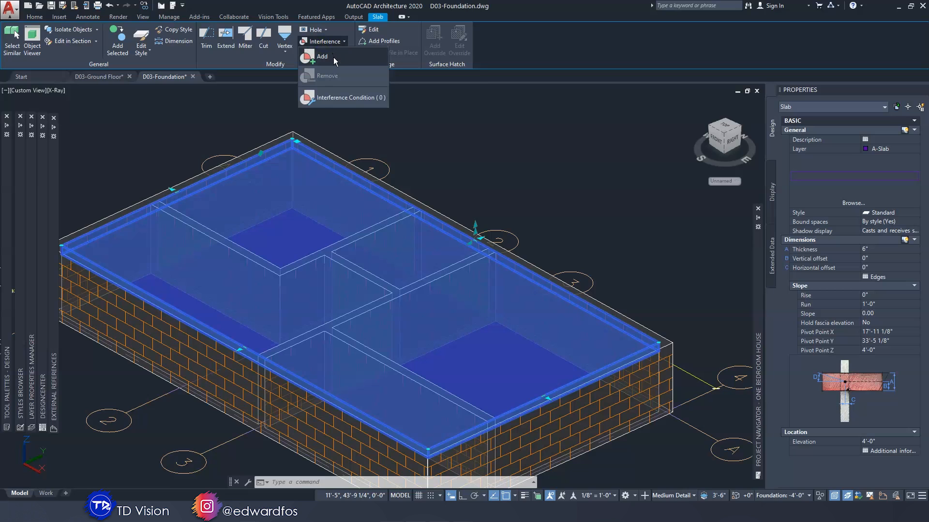
pyautogui.click(333, 57)
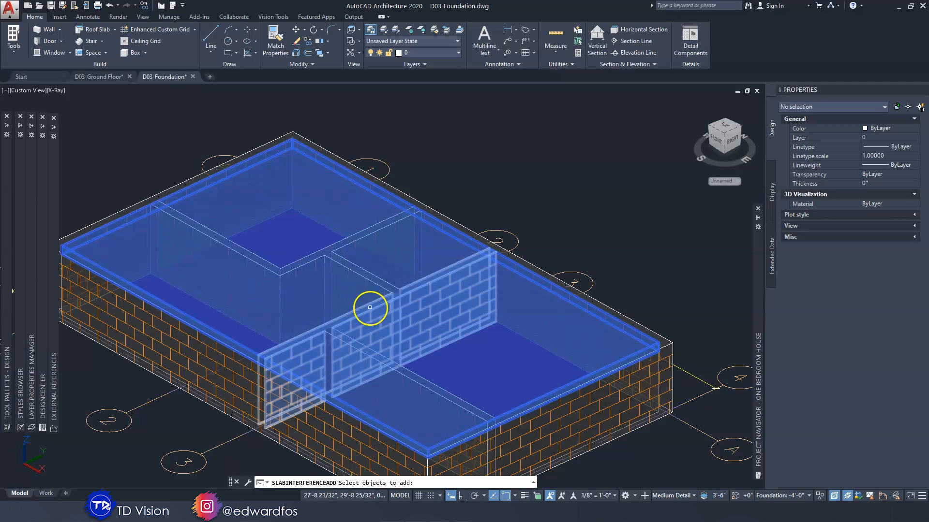
pyautogui.click(255, 262)
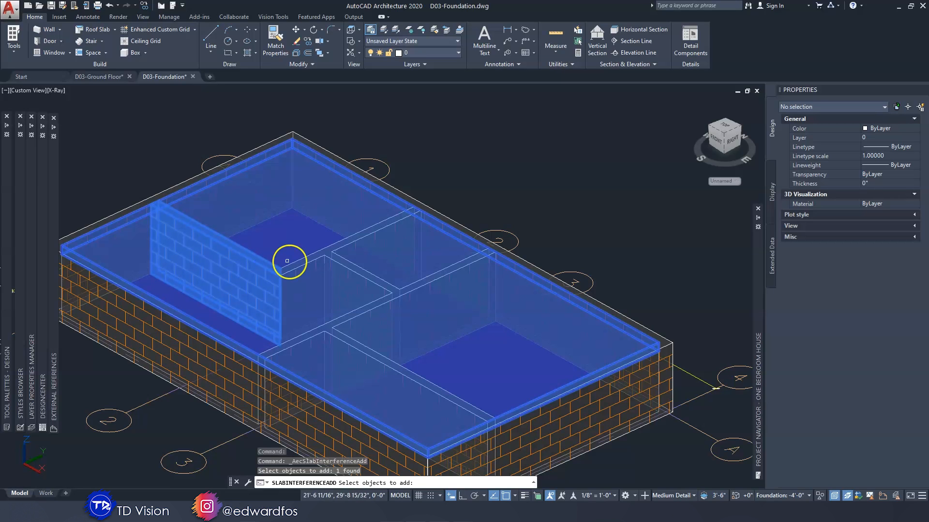
pyautogui.click(297, 263)
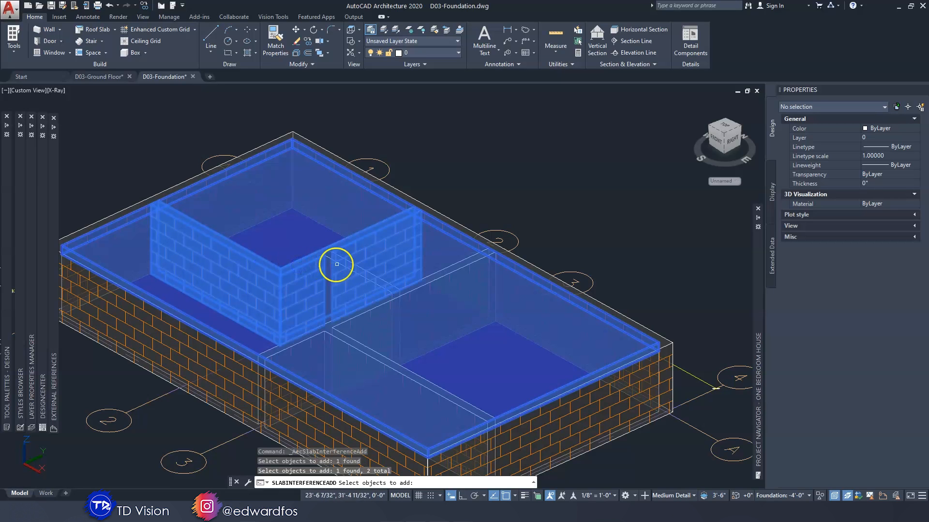
pyautogui.click(390, 289)
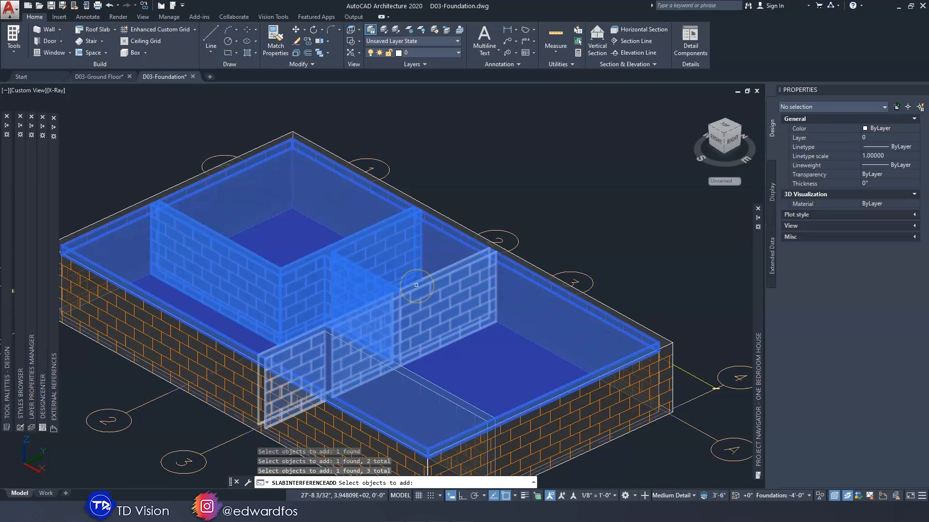
pyautogui.click(416, 285)
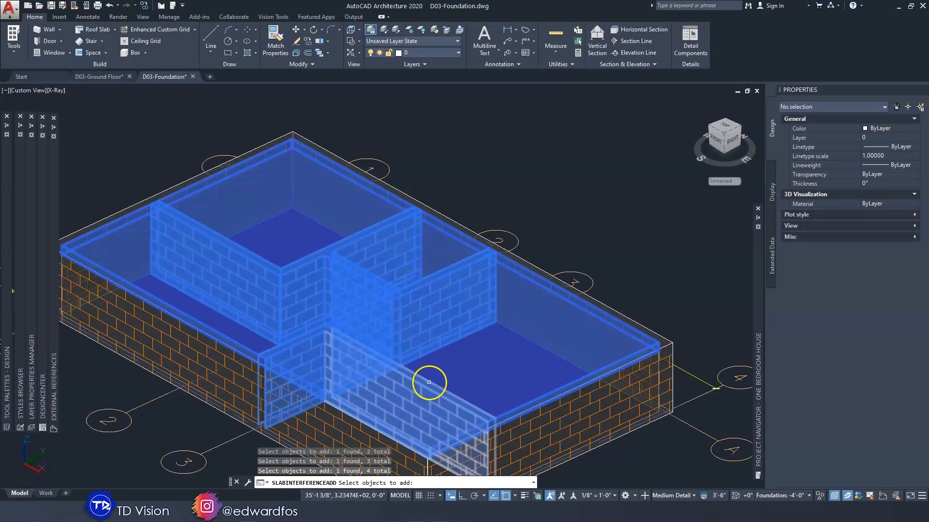
pyautogui.click(428, 382)
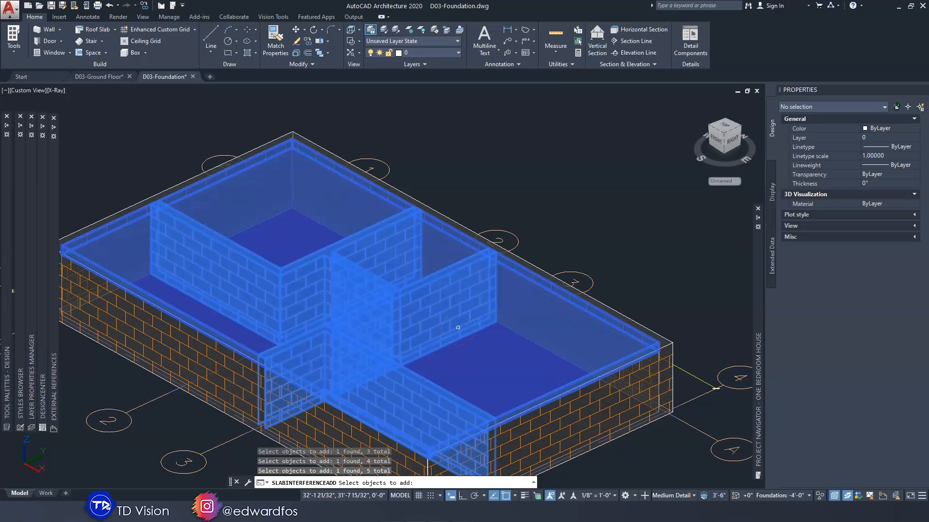
pyautogui.press('Return')
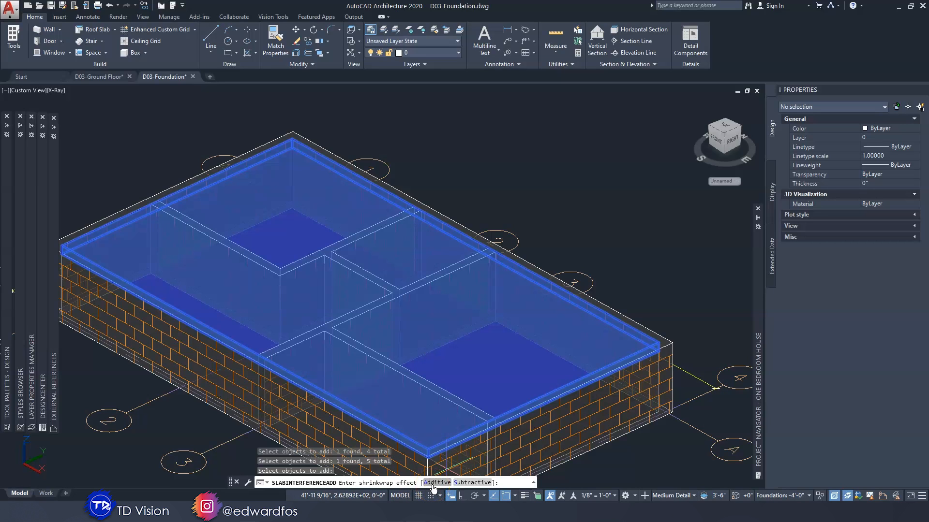
pyautogui.click(484, 478)
pyautogui.click(473, 484)
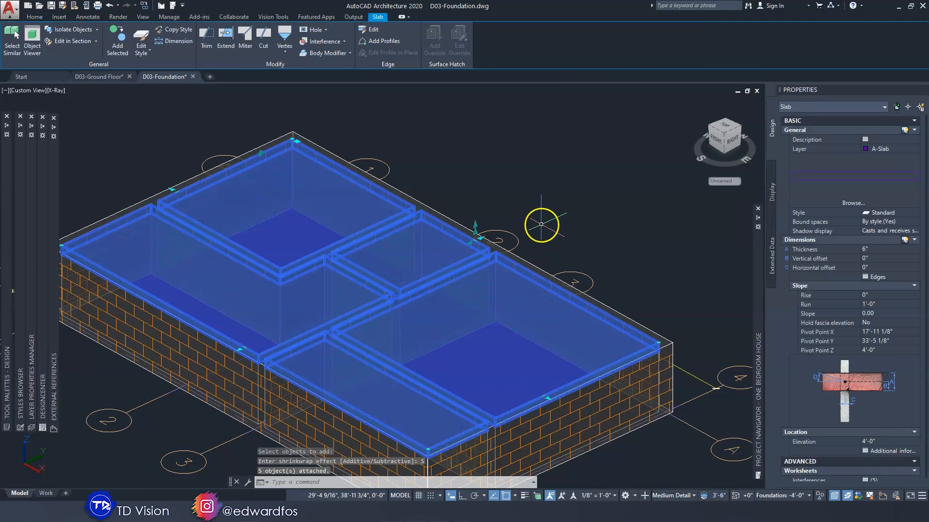
pyautogui.press('Escape')
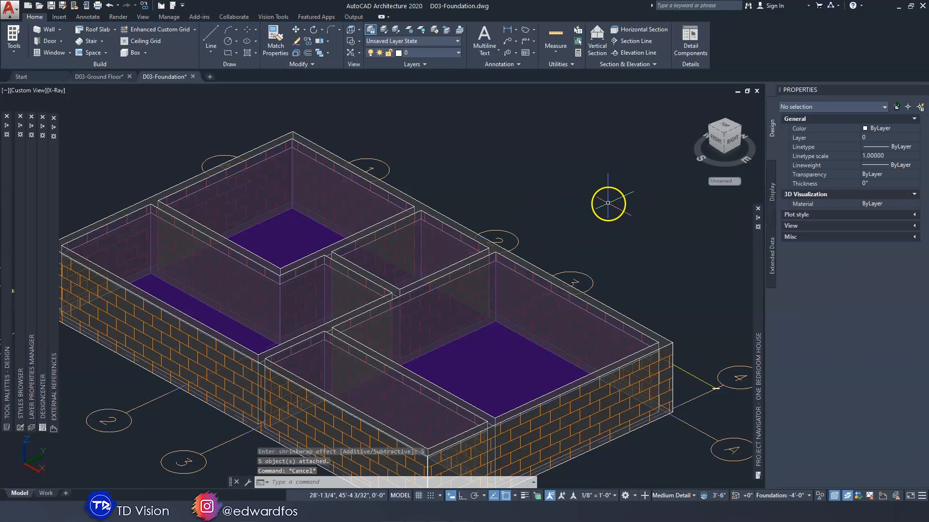
# Inspect the slab's cuts around the interior walls from several angles, ending with an overall view of the foundation
pyautogui.moveTo(518, 265)
pyautogui.keyDown('shift'); pyautogui.mouseDown(button='middle')
pyautogui.moveTo(414, 344)
pyautogui.moveTo(381, 342)
pyautogui.moveTo(357, 378)
pyautogui.mouseUp(button='middle'); pyautogui.keyUp('shift')
pyautogui.scroll(5, 343, 348)
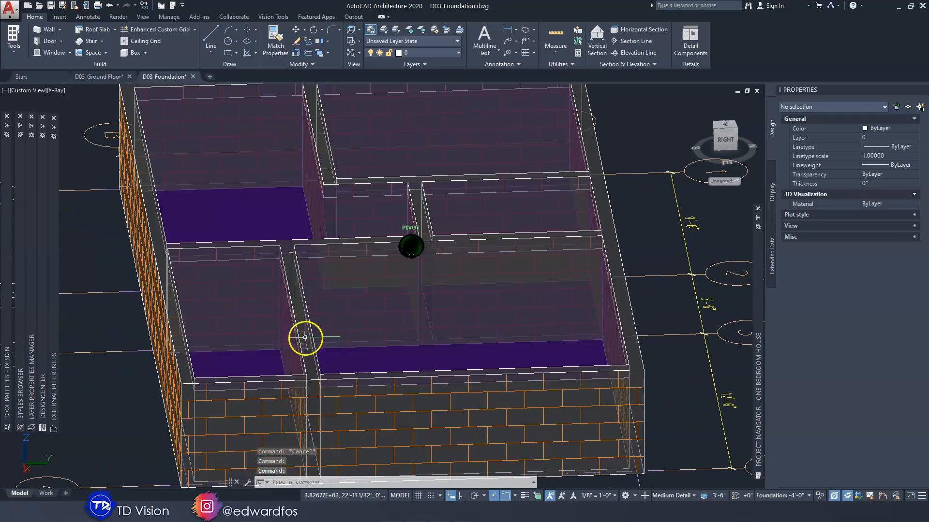
pyautogui.scroll(-4, 368, 241)
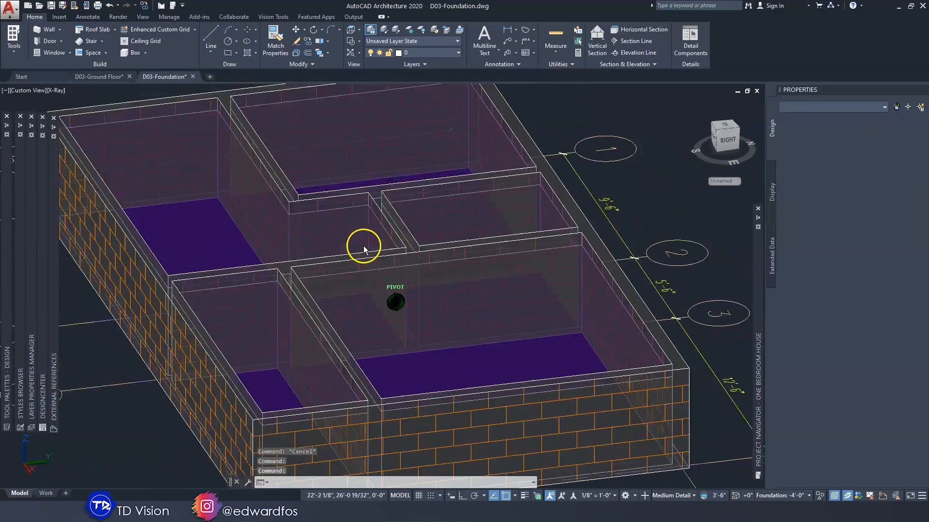
pyautogui.keyDown('shift'); pyautogui.moveTo(363, 245); pyautogui.dragTo(328, 187, button='middle'); pyautogui.keyUp('shift')
pyautogui.keyDown('shift'); pyautogui.moveTo(298, 227); pyautogui.dragTo(289, 248, button='middle'); pyautogui.keyUp('shift')
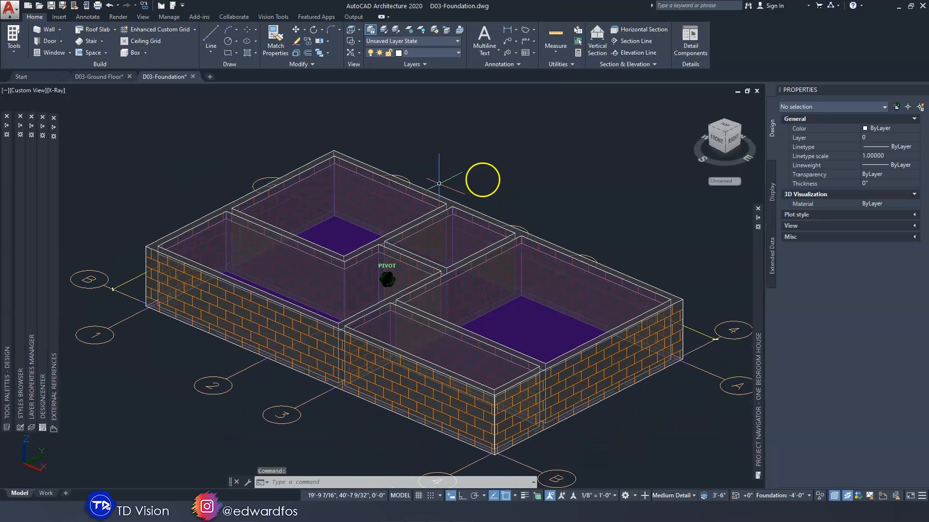
# Switch the model to the Top view with the 2D Wireframe visual style
pyautogui.click(16, 91)
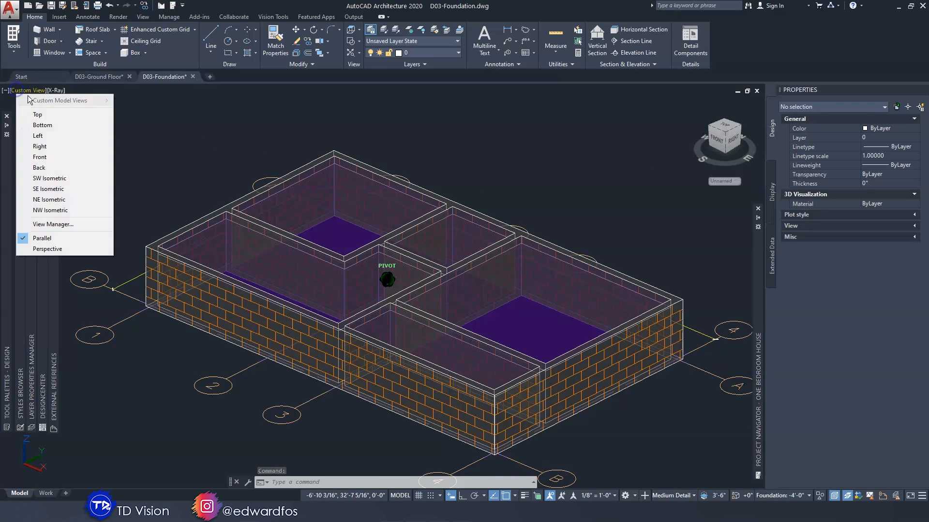
pyautogui.click(40, 111)
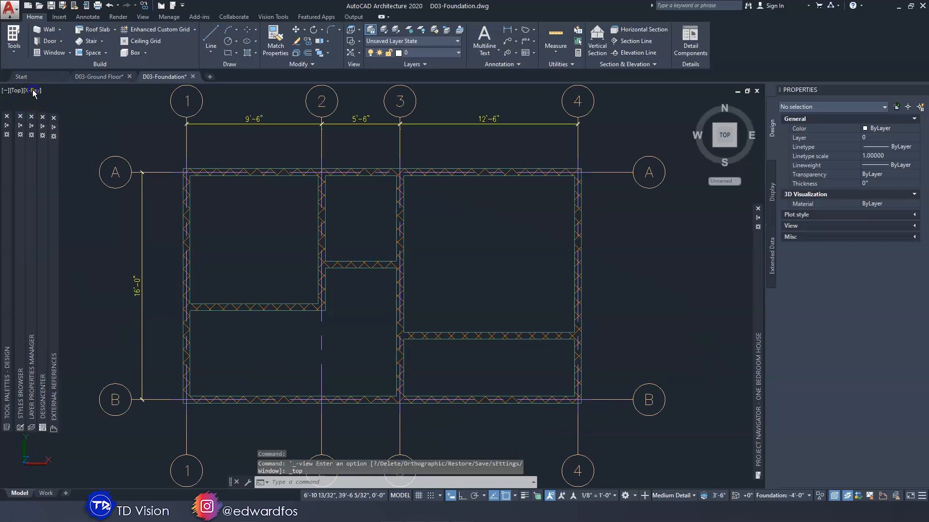
pyautogui.click(34, 91)
pyautogui.click(55, 116)
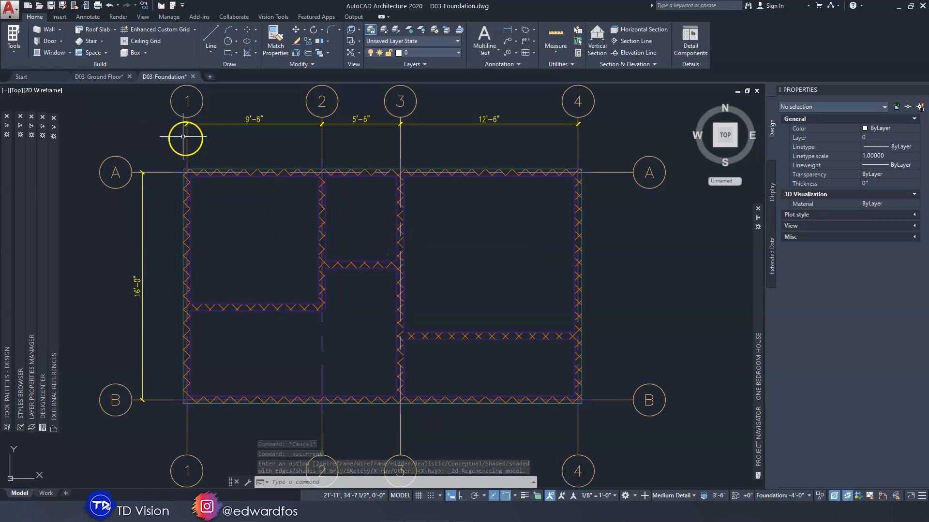
# Open the Concrete wall tools of the Design Tool Catalog - Imperial in the Content Browser
pyautogui.click(14, 48)
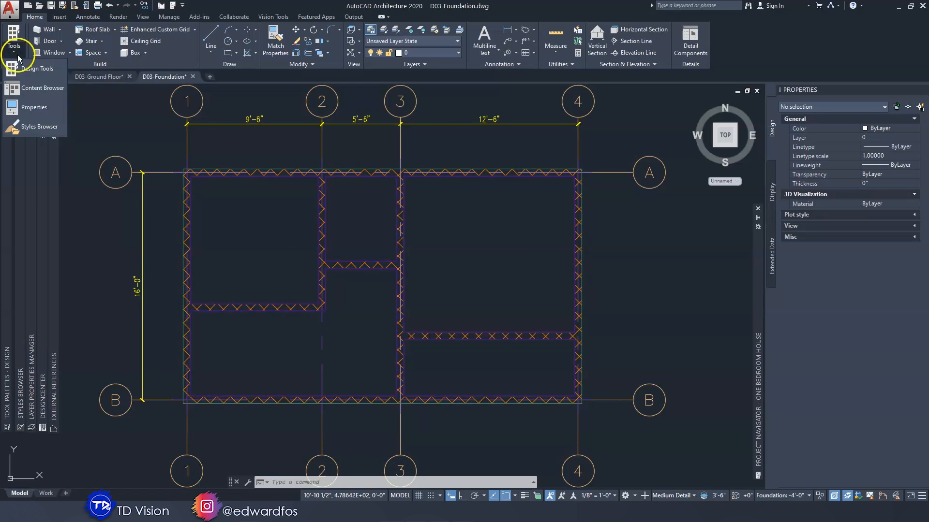
pyautogui.click(29, 88)
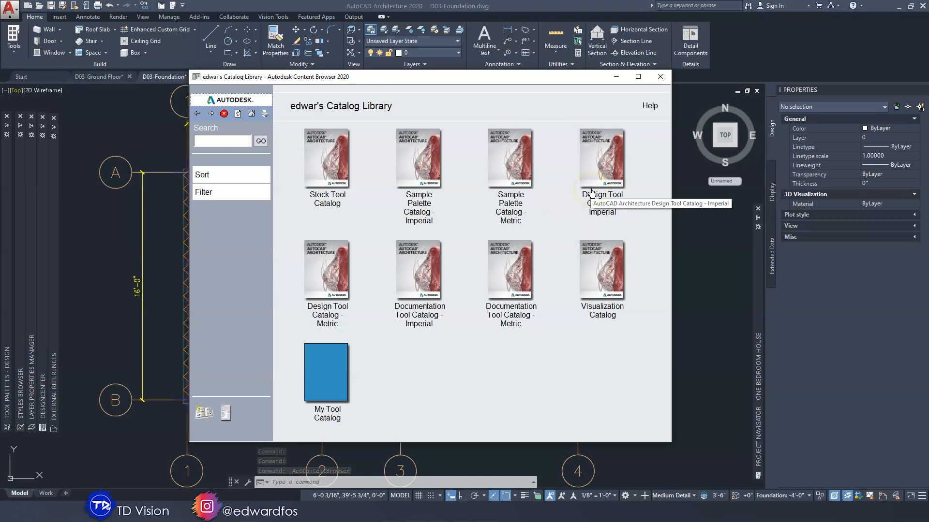
pyautogui.click(604, 209)
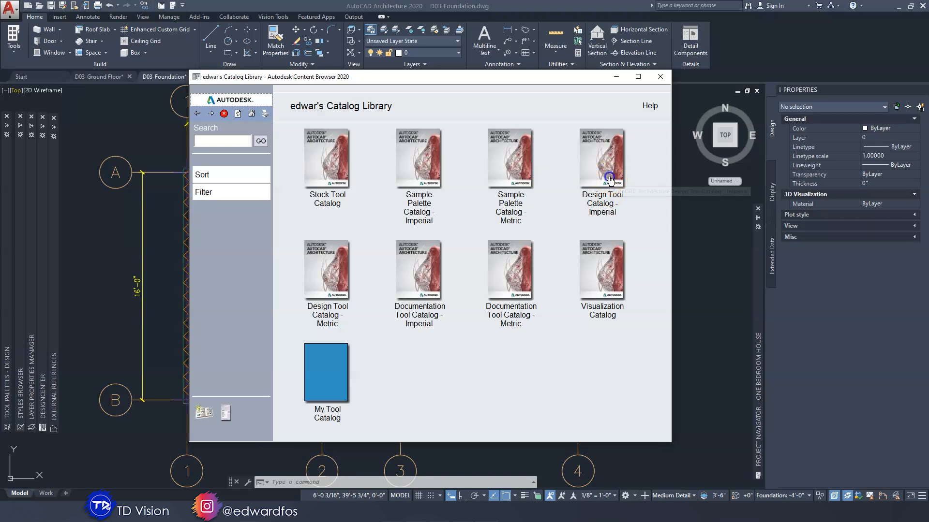
pyautogui.click(198, 113)
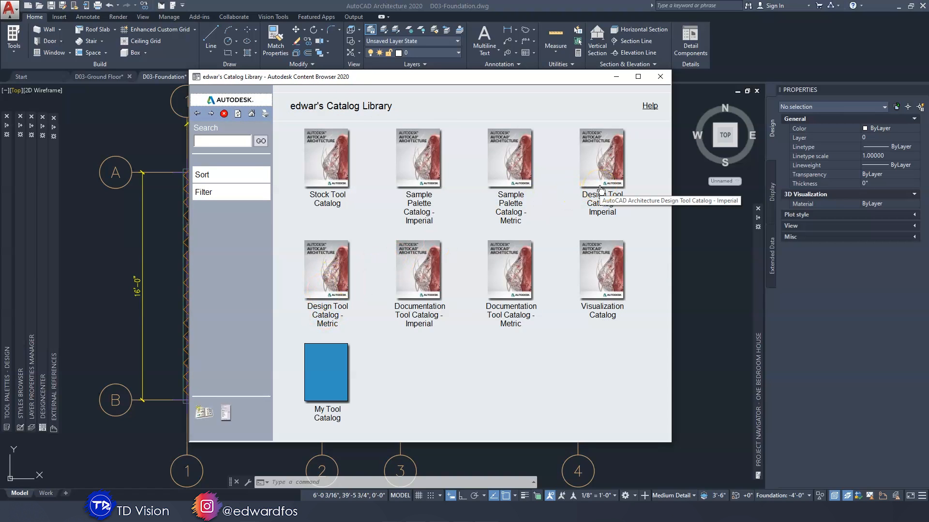
pyautogui.click(601, 164)
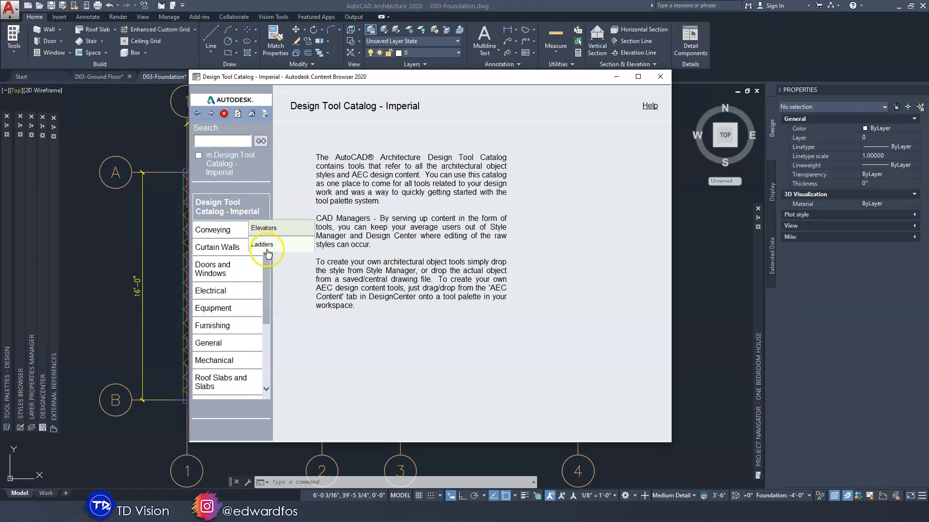
pyautogui.scroll(-2, 268, 293)
pyautogui.scroll(-3, 269, 294)
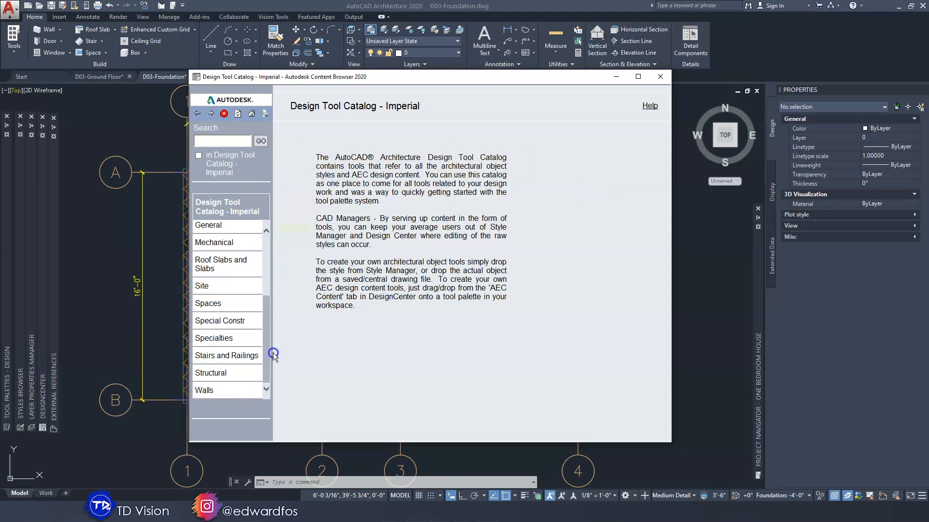
pyautogui.click(208, 390)
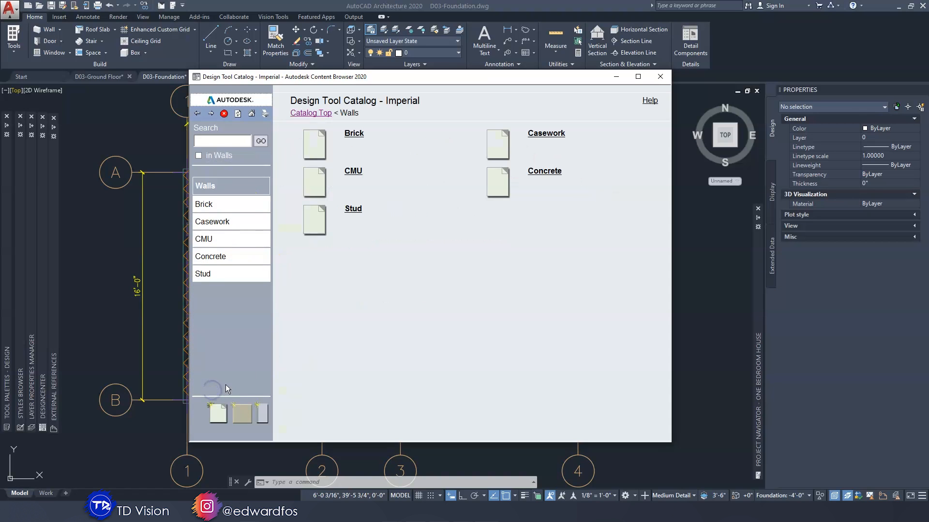
pyautogui.click(545, 171)
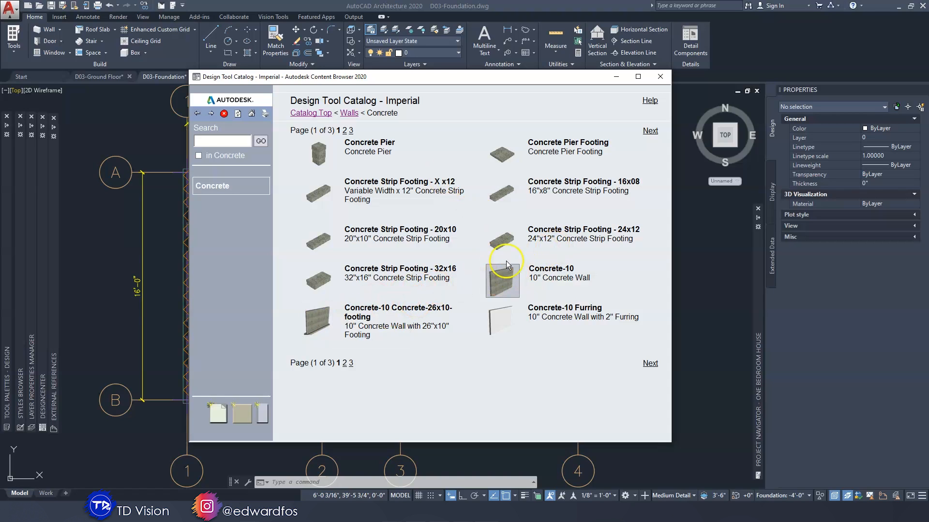
# Look through the first two pages of concrete wall tools for the walls with footings and the strip footings
pyautogui.rightClick(337, 315)
pyautogui.click(316, 324)
pyautogui.rightClick(314, 324)
pyautogui.click(290, 332)
pyautogui.rightClick(317, 334)
pyautogui.click(650, 363)
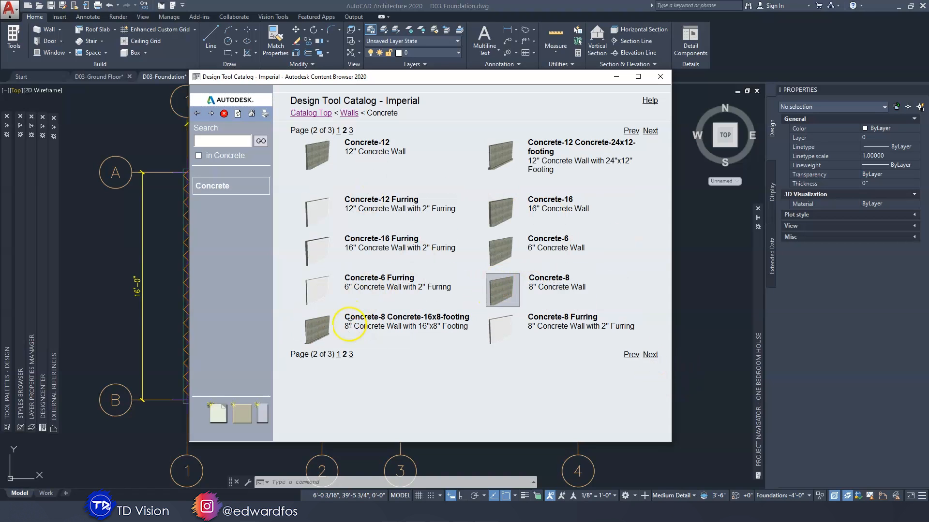
pyautogui.click(632, 356)
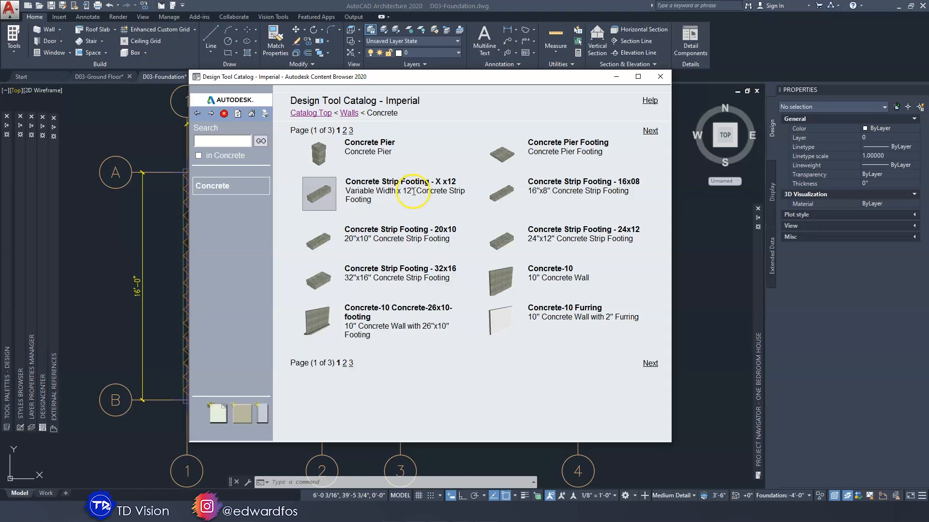
# Add the Concrete Strip Footing - X x12 tool to the Walls tool palette and place it above More Wall Tools
pyautogui.click(319, 193)
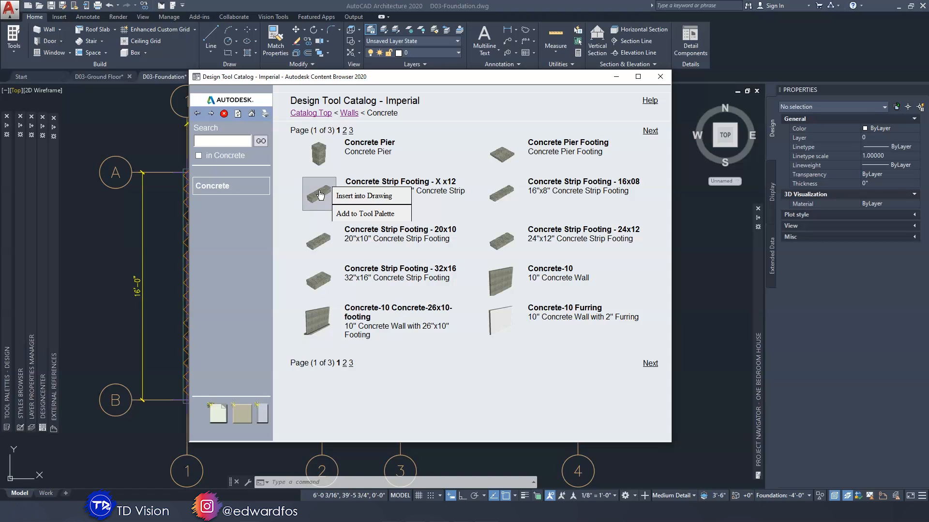
pyautogui.click(6, 213)
pyautogui.click(147, 160)
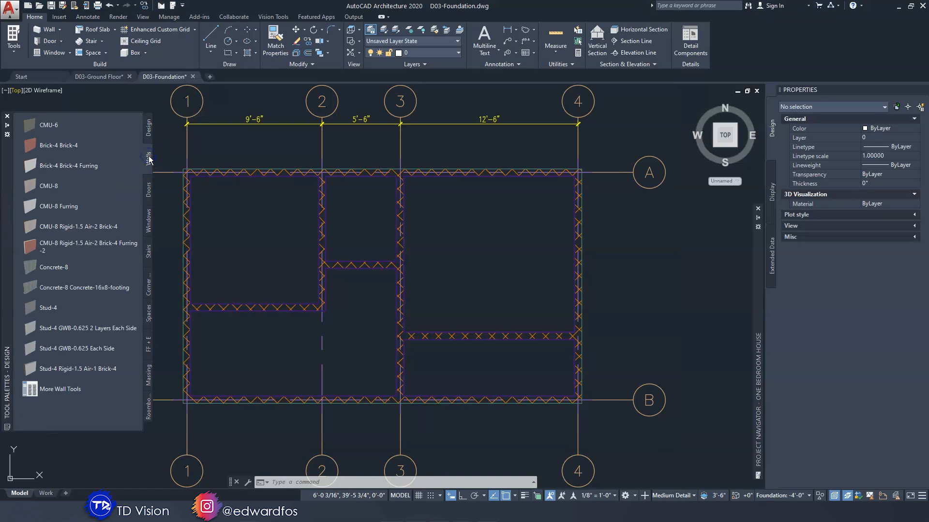
pyautogui.click(483, 513)
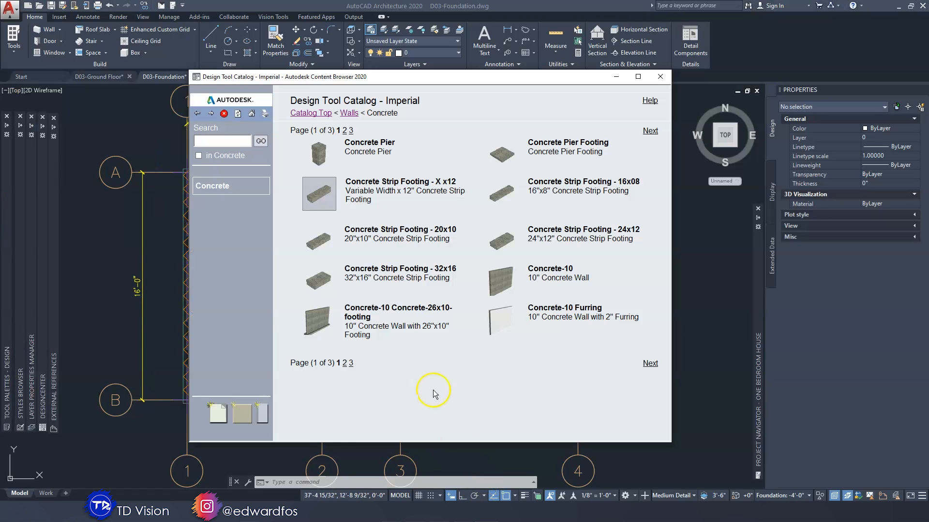
pyautogui.rightClick(333, 190)
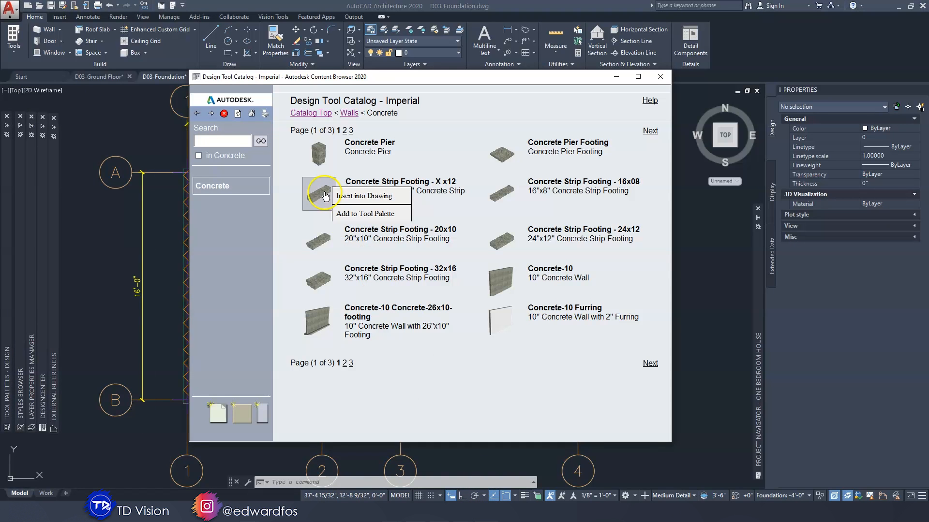
pyautogui.click(351, 214)
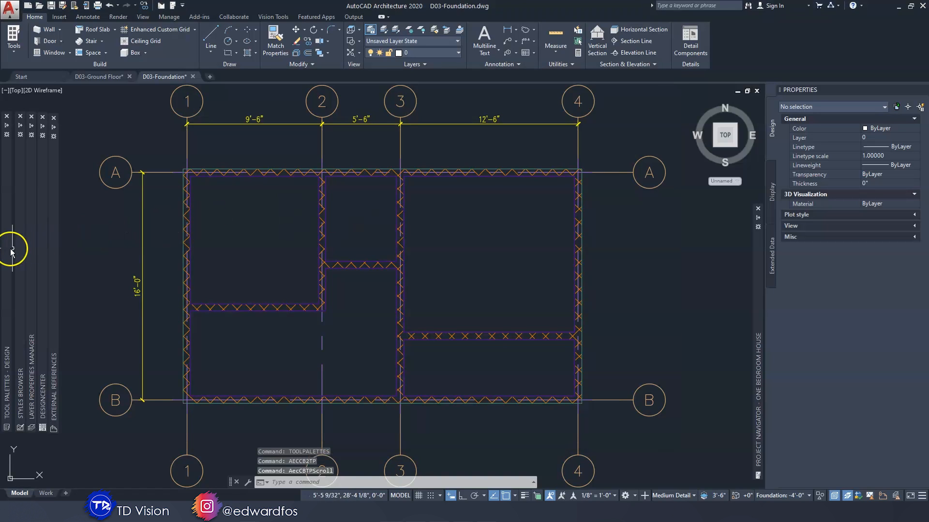
pyautogui.moveTo(11, 249)
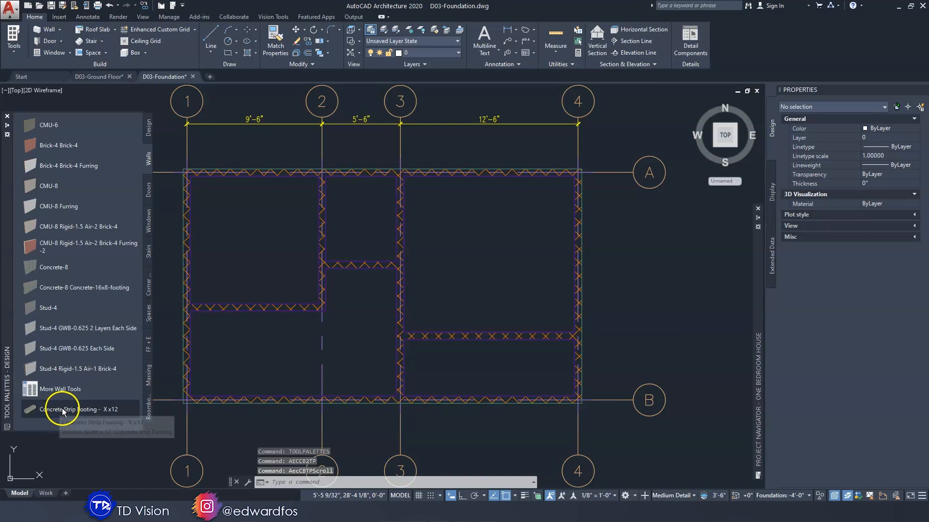
pyautogui.moveTo(53, 409); pyautogui.dragTo(48, 382)
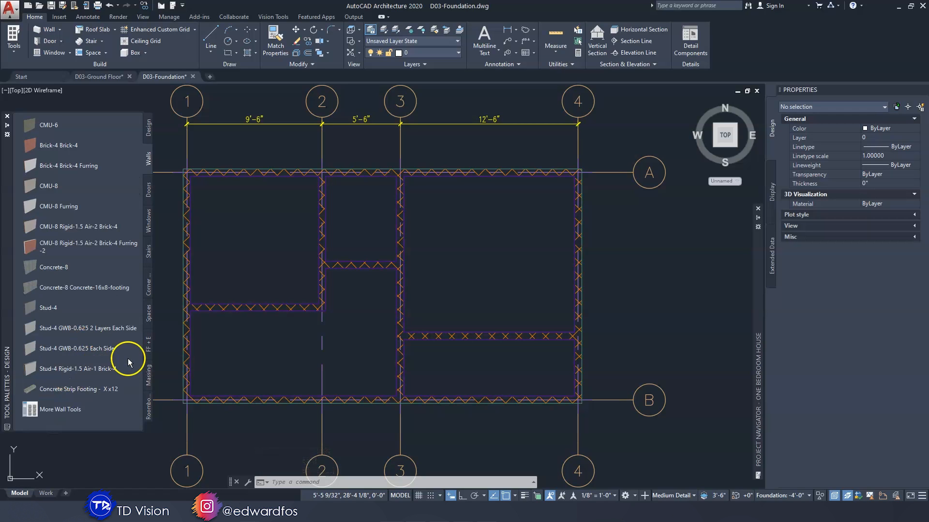
# Start a Concrete Strip Footing - X x12 wall with a width of 1'-6" and Center justification
pyautogui.click(74, 392)
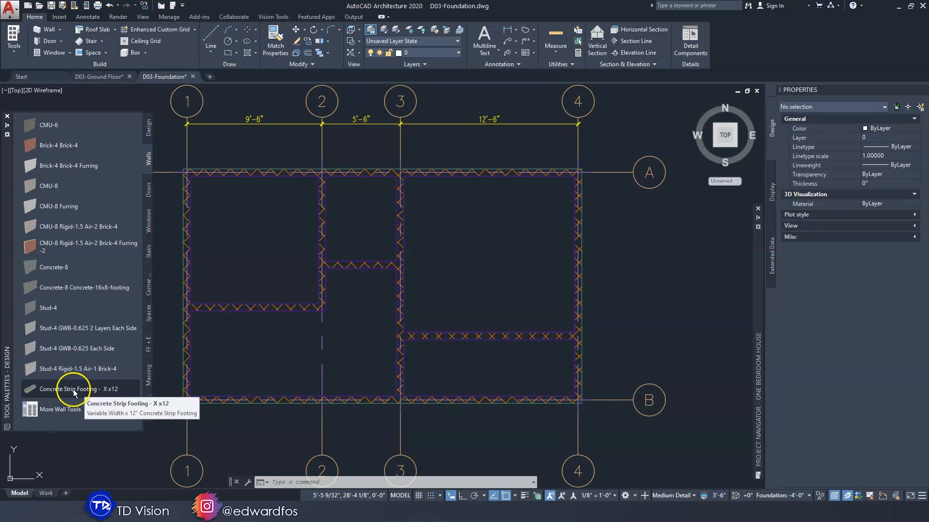
pyautogui.click(74, 389)
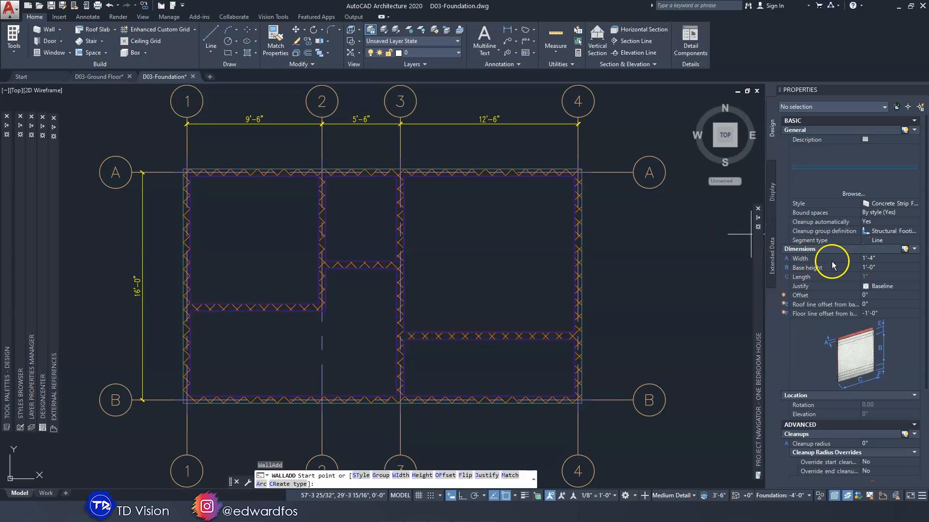
pyautogui.click(883, 260)
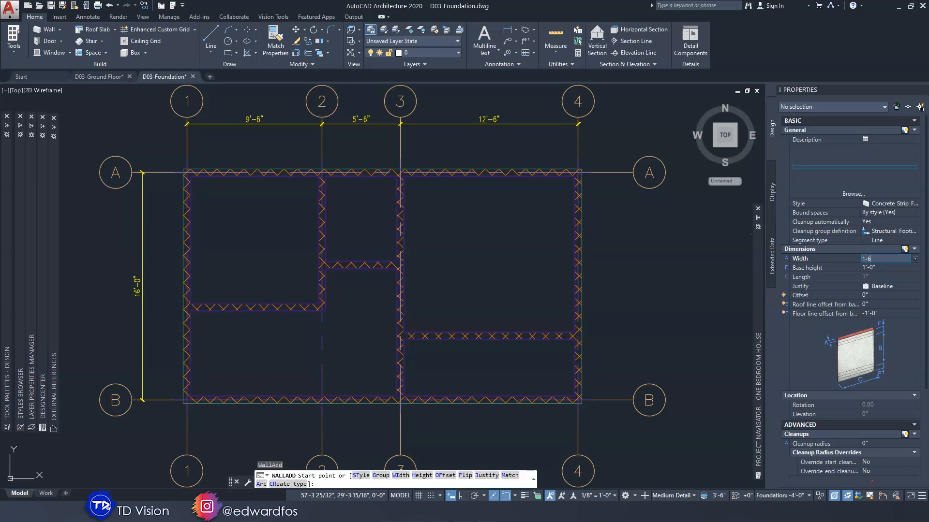
pyautogui.click(883, 267)
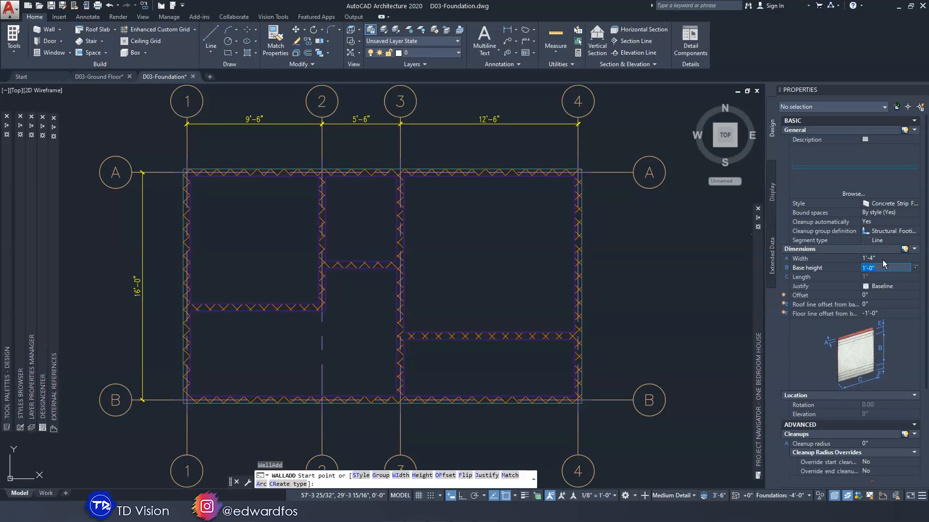
pyautogui.click(884, 257)
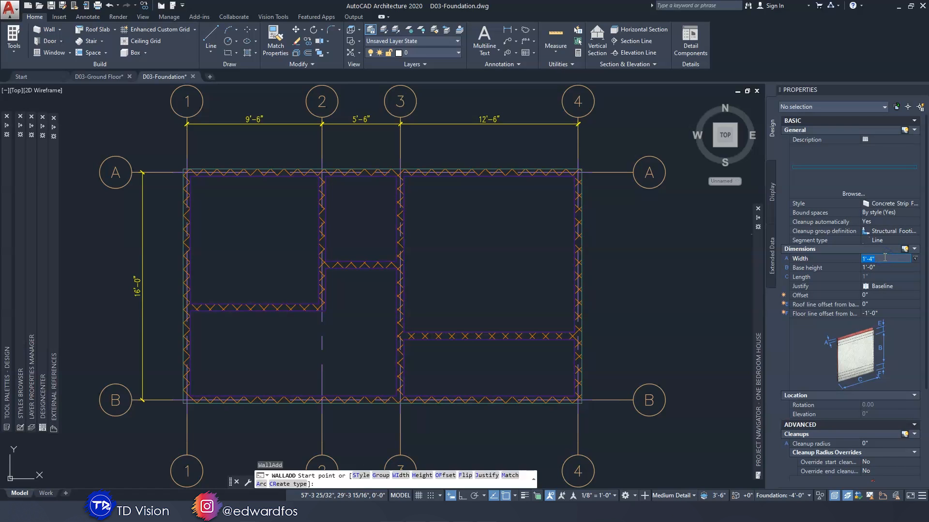
pyautogui.press('Tab')
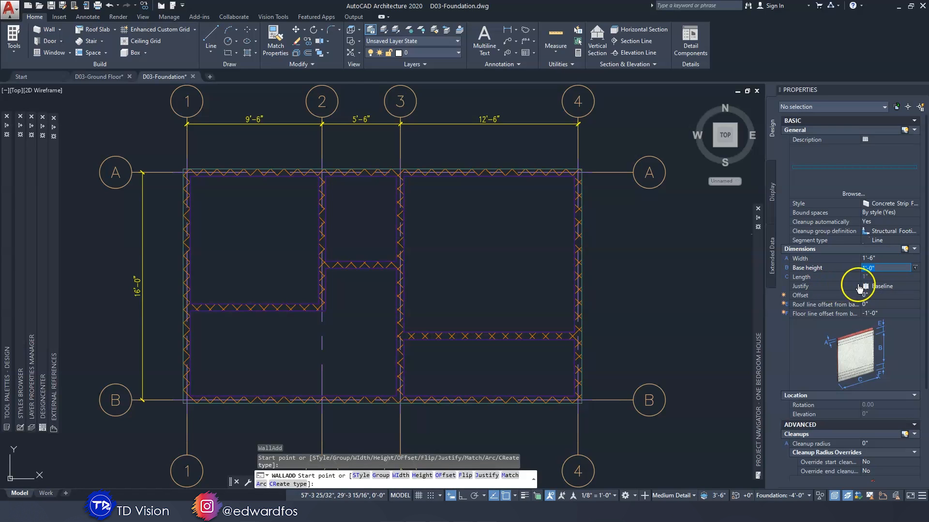
pyautogui.click(885, 287)
pyautogui.click(886, 286)
pyautogui.click(885, 296)
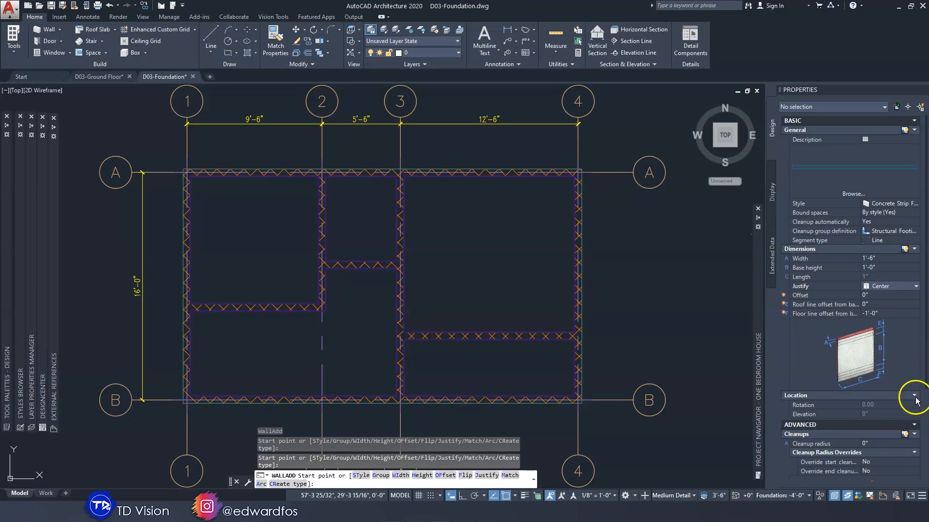
pyautogui.scroll(-5, 888, 436)
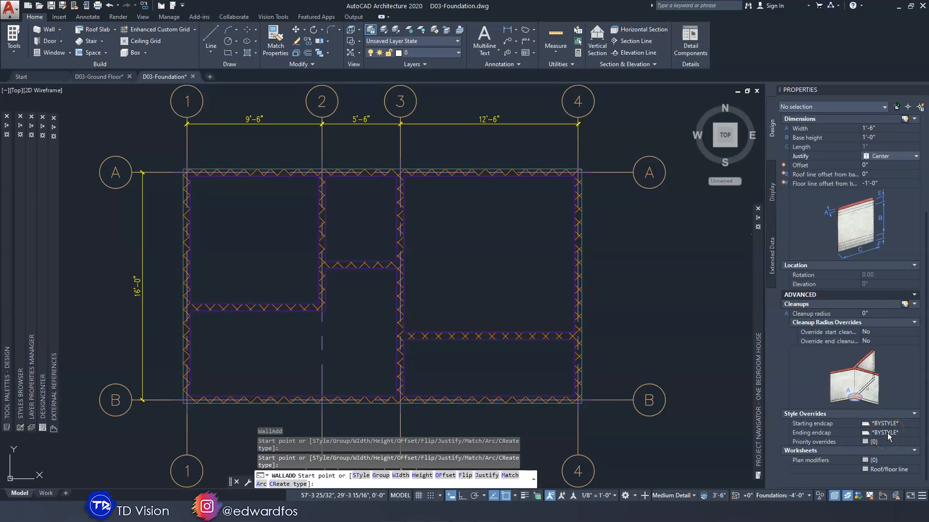
pyautogui.scroll(5, 888, 436)
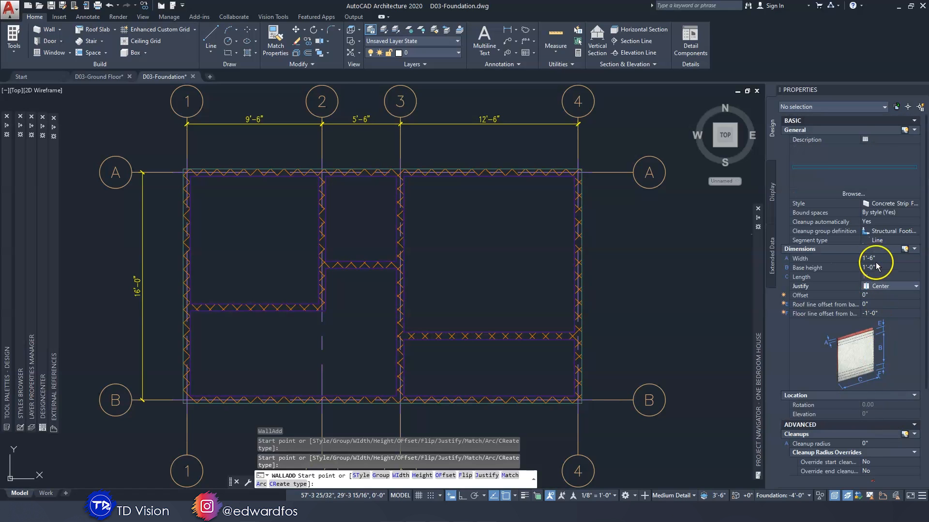
# Draw the 16'-0" strip footing along grid line 4, from its intersection with grid A down to grid B
pyautogui.scroll(3, 244, 186)
pyautogui.moveTo(248, 184); pyautogui.dragTo(353, 196, button='middle')
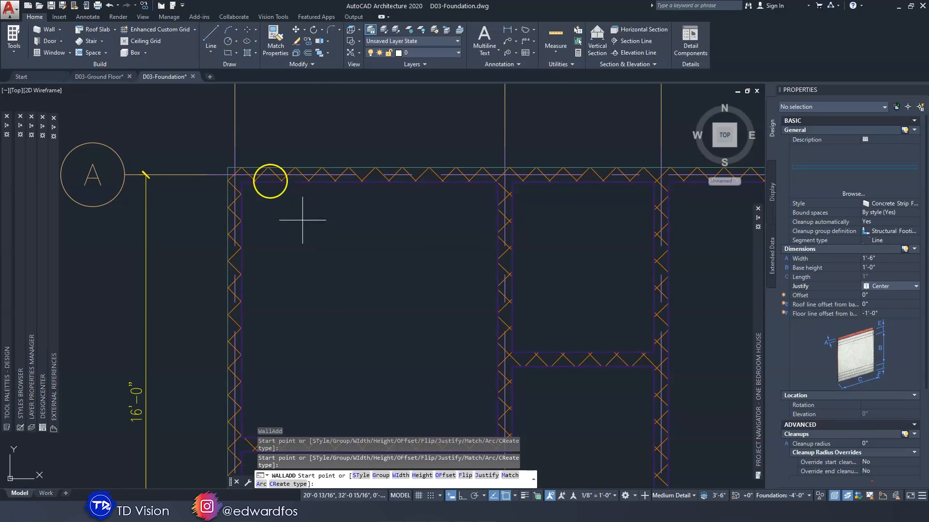
pyautogui.scroll(-3, 259, 174)
pyautogui.moveTo(448, 203); pyautogui.dragTo(381, 193, button='middle')
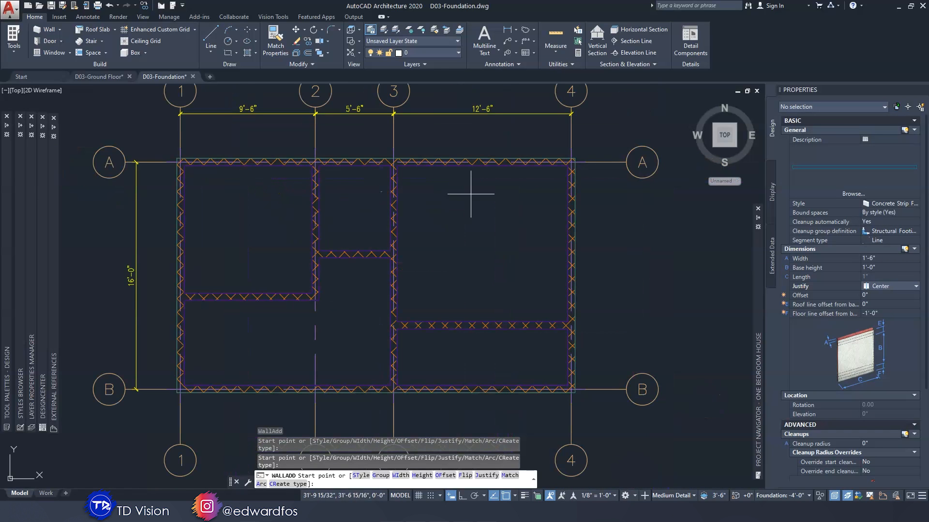
pyautogui.scroll(3, 571, 160)
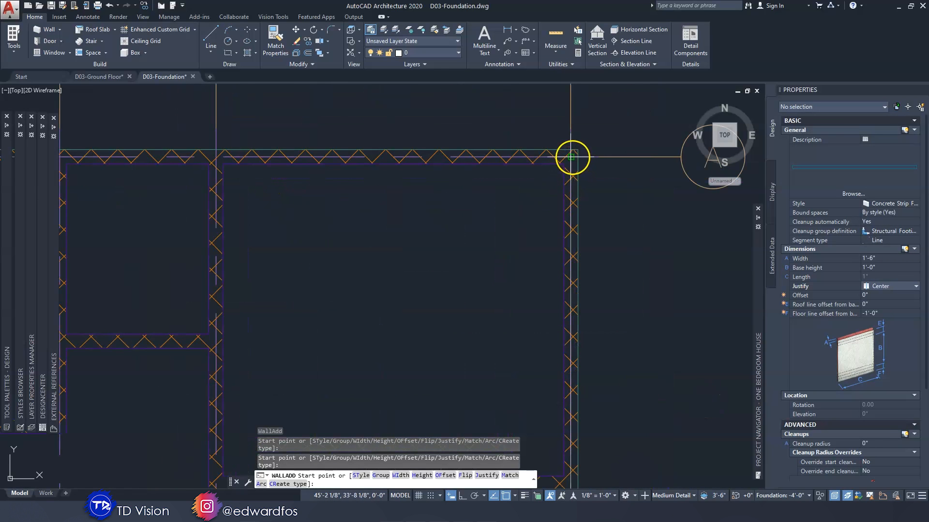
pyautogui.click(572, 158)
pyautogui.moveTo(561, 286); pyautogui.dragTo(537, 37, button='middle')
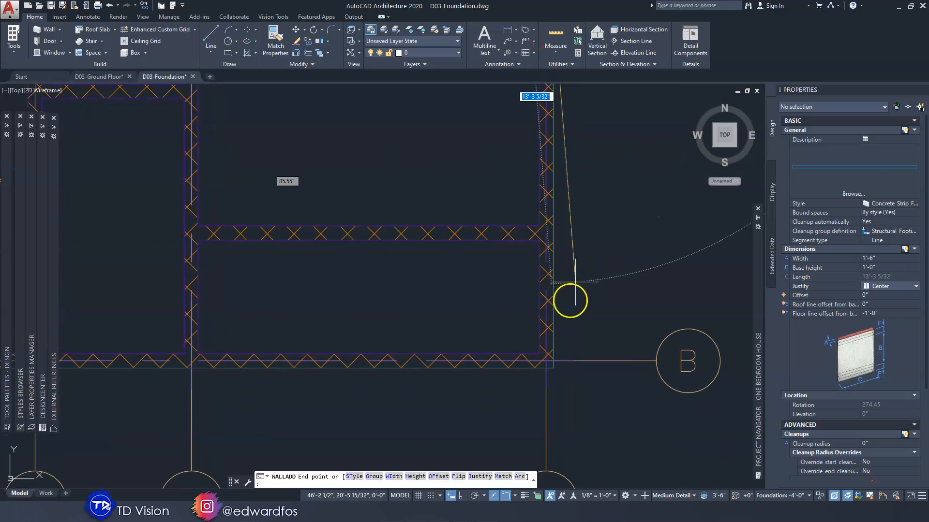
pyautogui.click(546, 362)
pyautogui.press('Return')
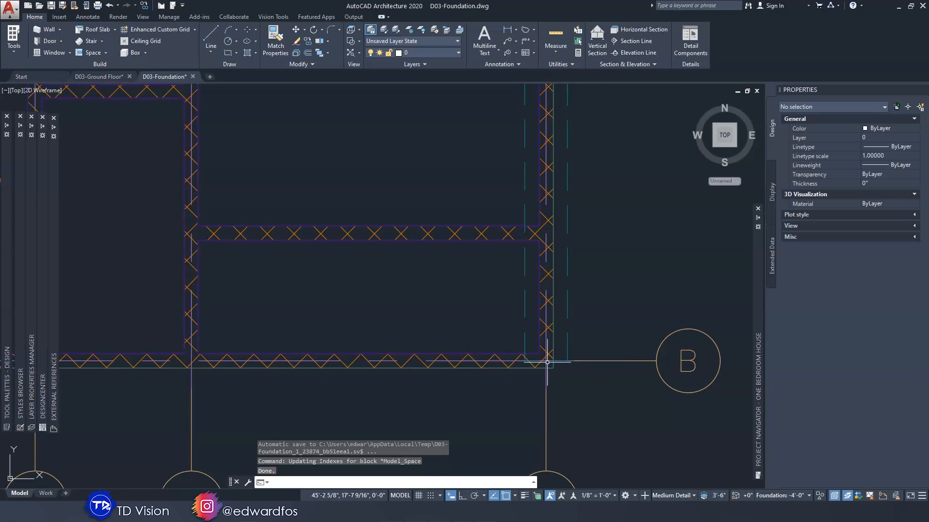
# Select the strip footing running along grid line 4 between grids A and B
pyautogui.scroll(-3, 566, 351)
pyautogui.moveTo(566, 165); pyautogui.dragTo(556, 187, button='middle')
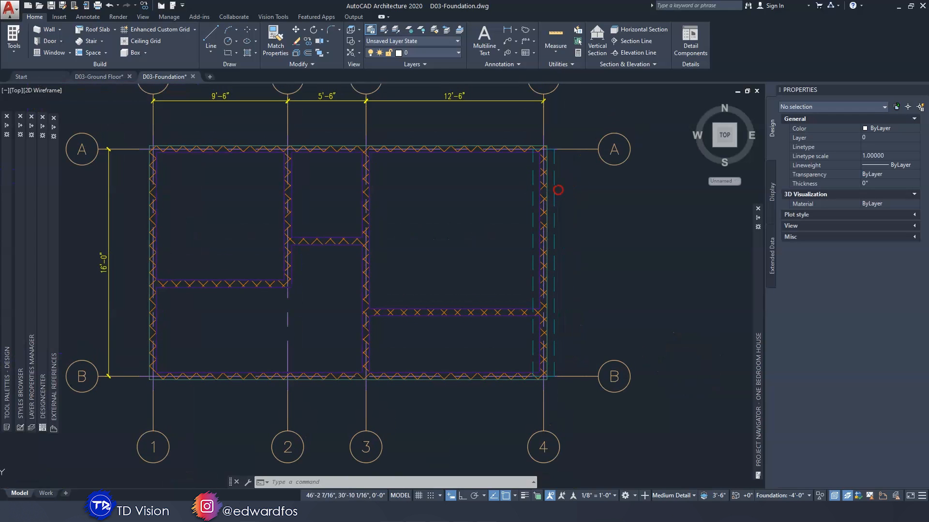
pyautogui.scroll(3, 554, 183)
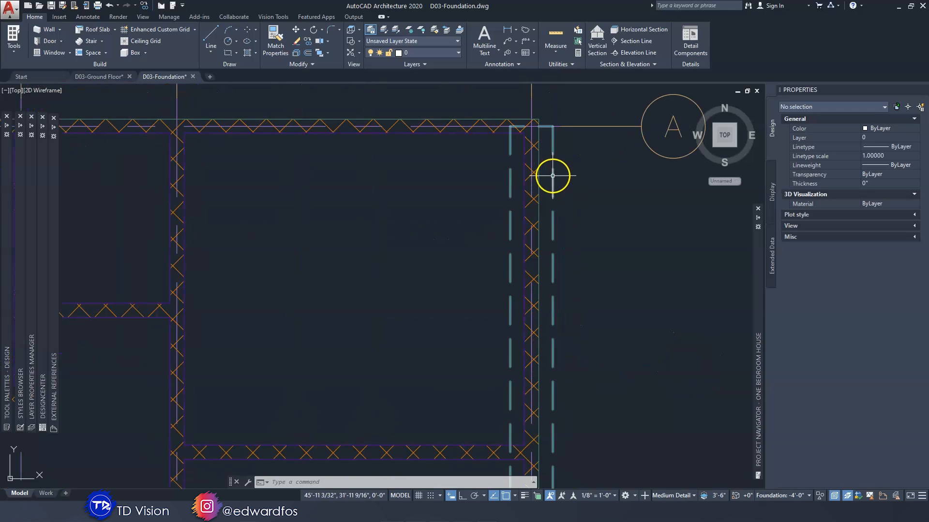
pyautogui.click(553, 177)
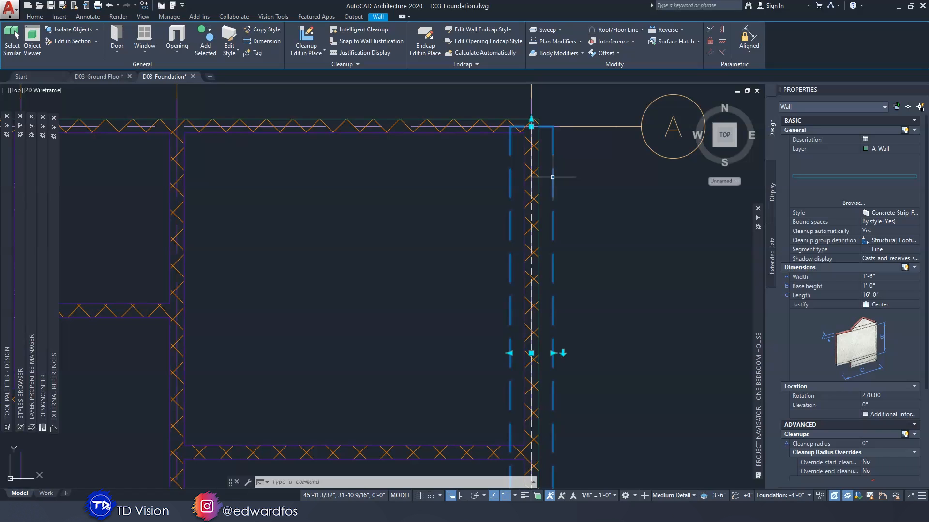
pyautogui.click(550, 196)
pyautogui.moveTo(551, 255); pyautogui.dragTo(555, 233, button='middle')
pyautogui.click(569, 242)
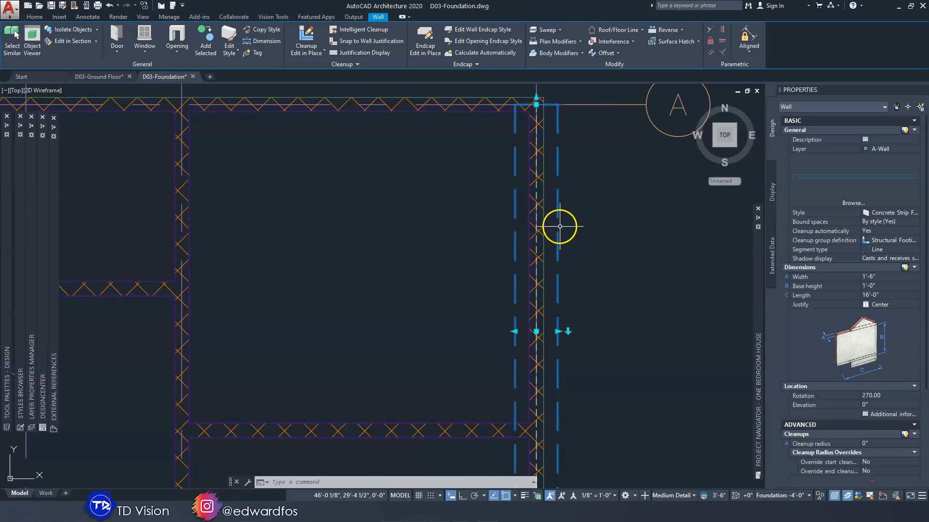
pyautogui.click(299, 58)
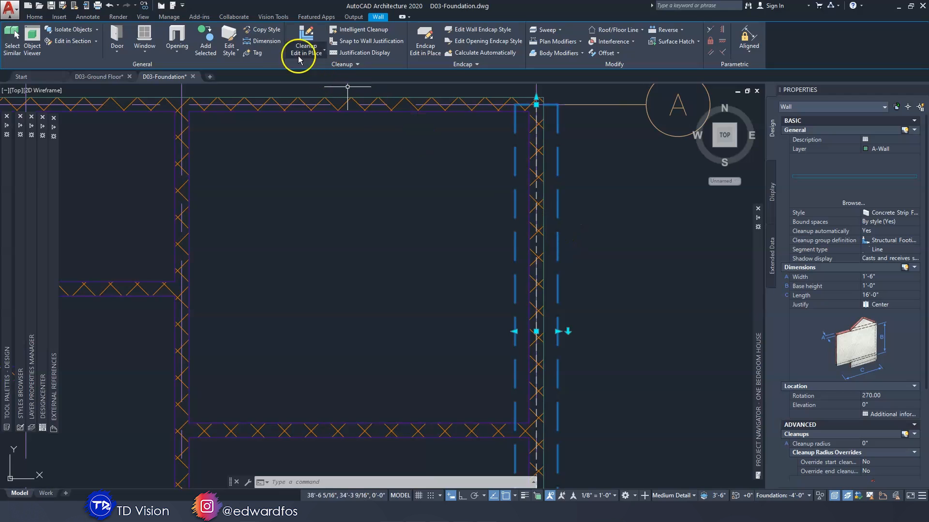
pyautogui.click(263, 30)
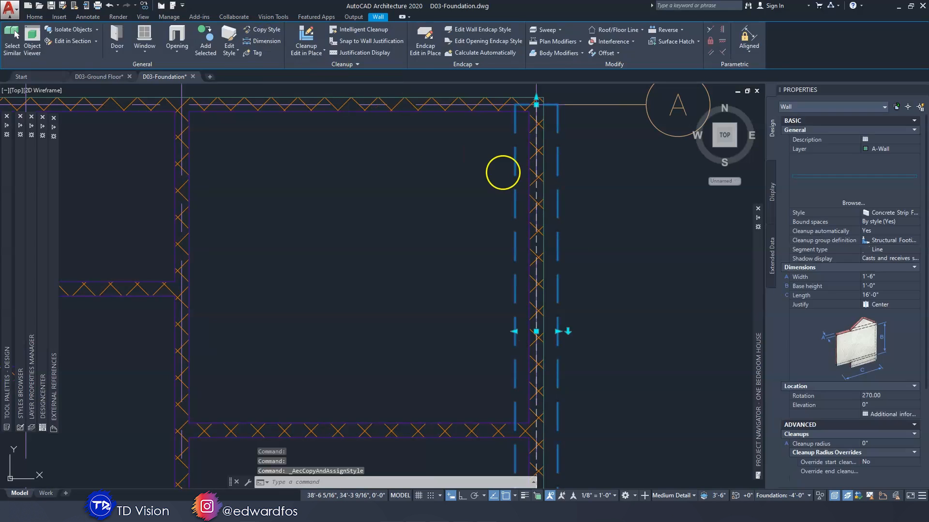
pyautogui.press('Escape')
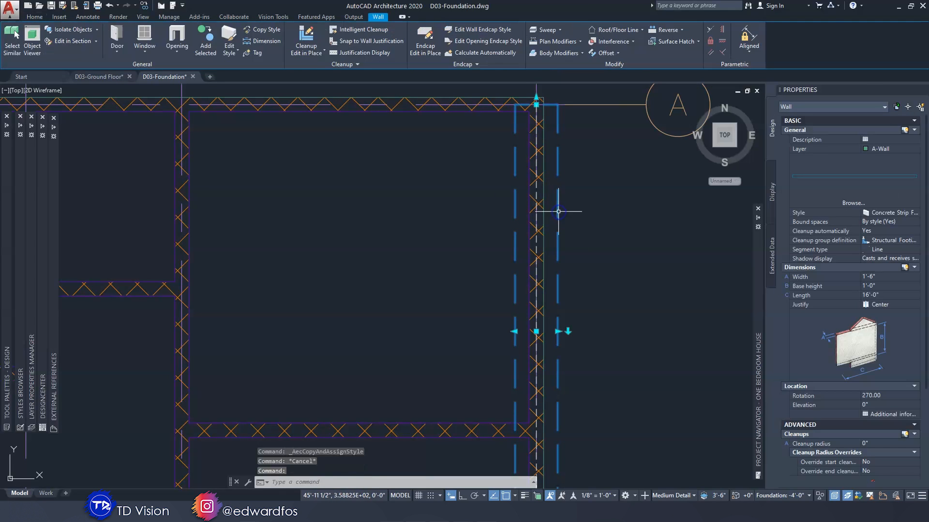
# Copy the selected footing's wall style as Concrete Strip Footing - X x 9, described as Variable Width x 9" Footing
pyautogui.click(261, 32)
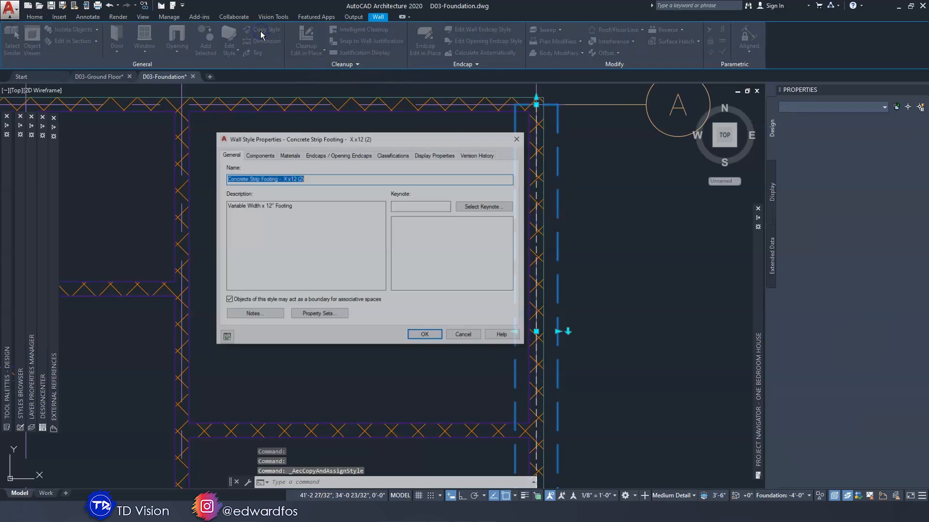
pyautogui.click(309, 179)
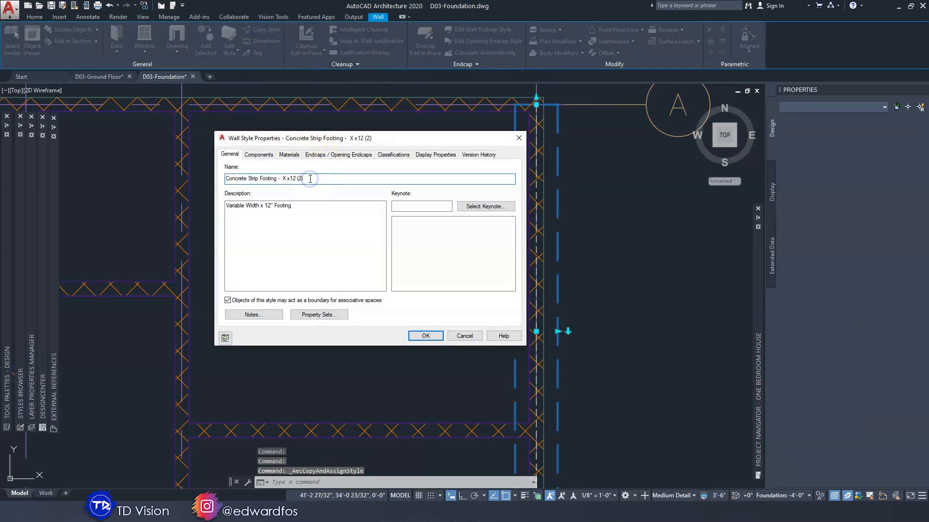
pyautogui.press('BackSpace')
pyautogui.press('BackSpace')
pyautogui.press('BackSpace')
pyautogui.press('BackSpace')
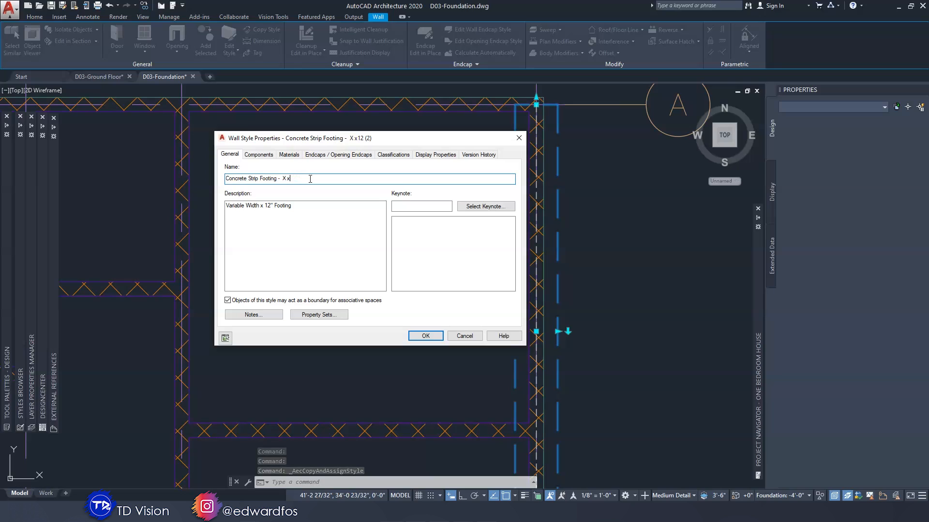
pyautogui.write('9')
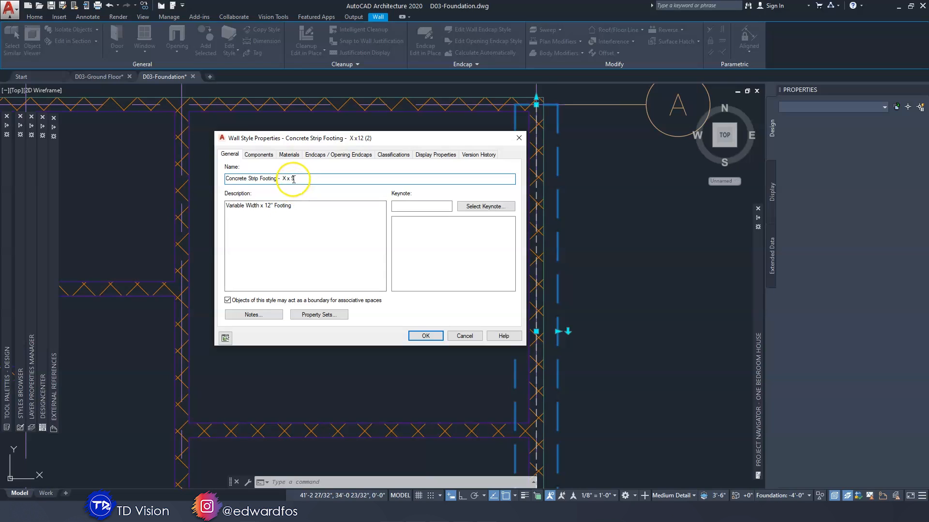
pyautogui.click(271, 206)
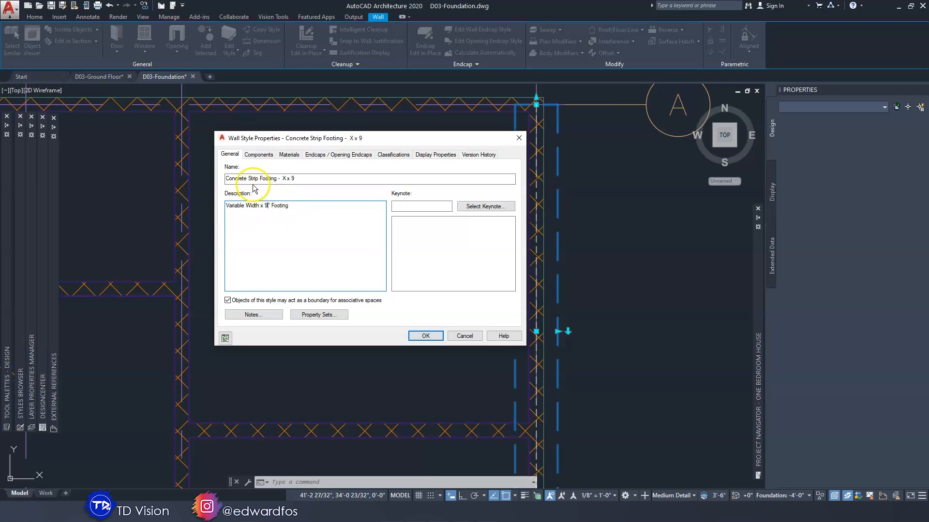
# Set the new style's Concrete component to a bottom elevation offset of -9" and a top elevation offset of 0", and accept the style
pyautogui.click(259, 156)
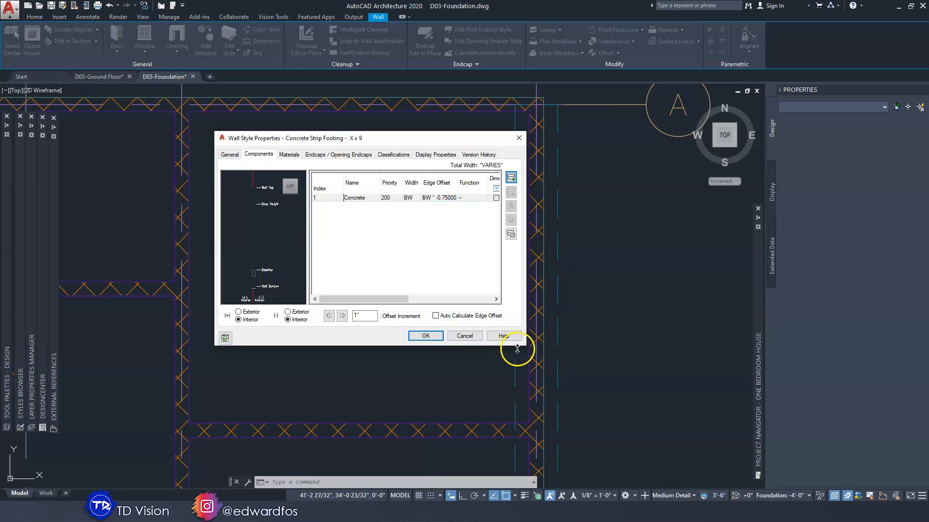
pyautogui.moveTo(528, 346); pyautogui.dragTo(611, 432)
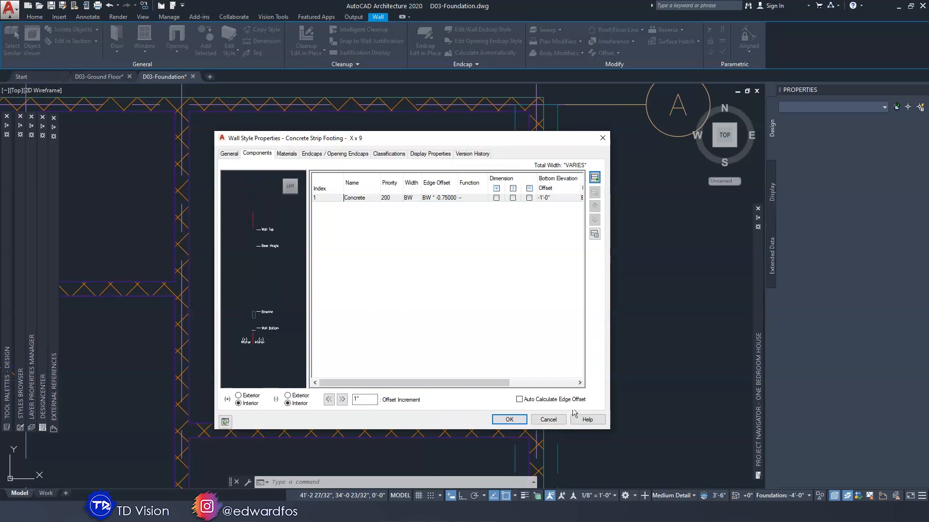
pyautogui.moveTo(265, 345); pyautogui.dragTo(264, 340, button='middle')
pyautogui.scroll(2, 265, 340)
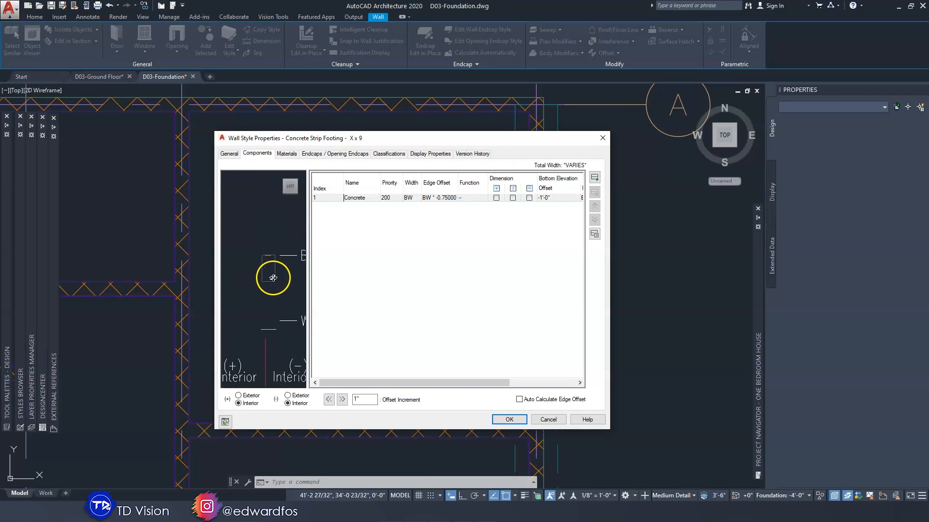
pyautogui.scroll(2, 268, 281)
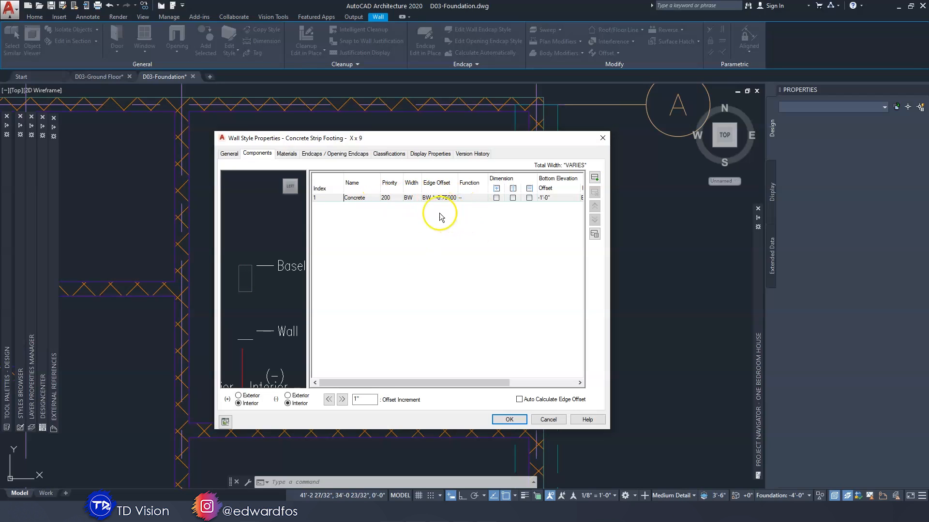
pyautogui.moveTo(392, 382); pyautogui.dragTo(452, 382)
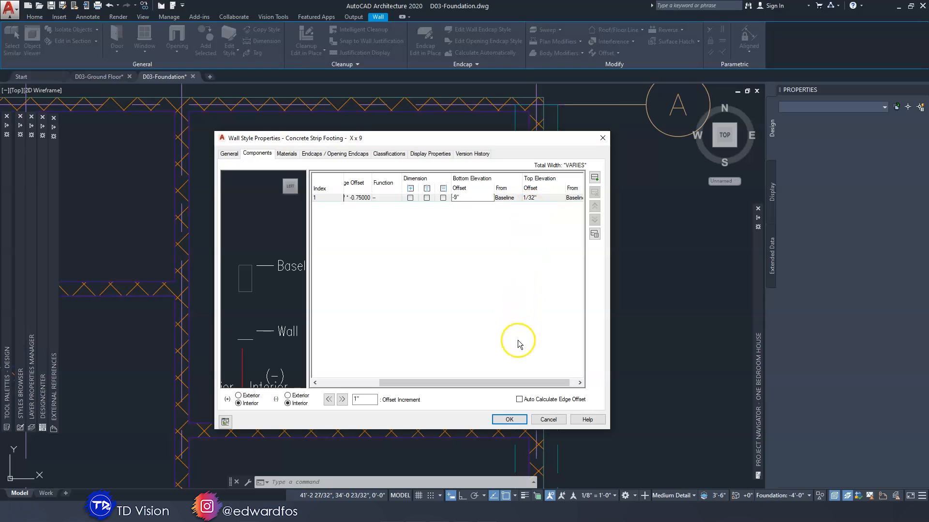
pyautogui.moveTo(505, 390); pyautogui.dragTo(517, 389)
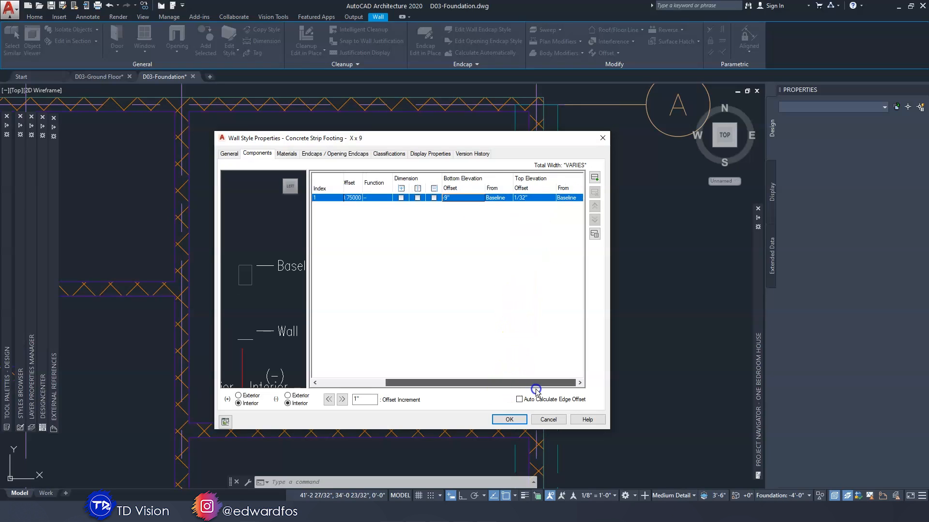
pyautogui.click(538, 198)
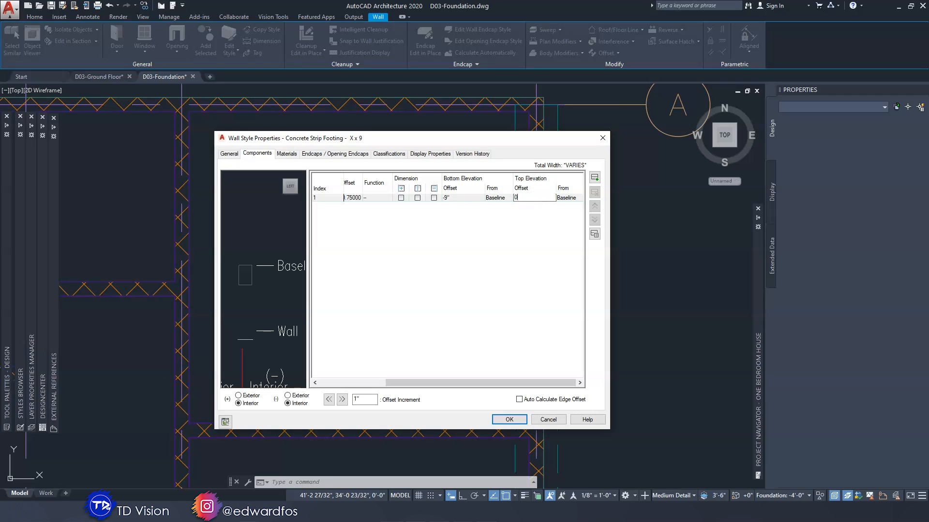
pyautogui.click(462, 197)
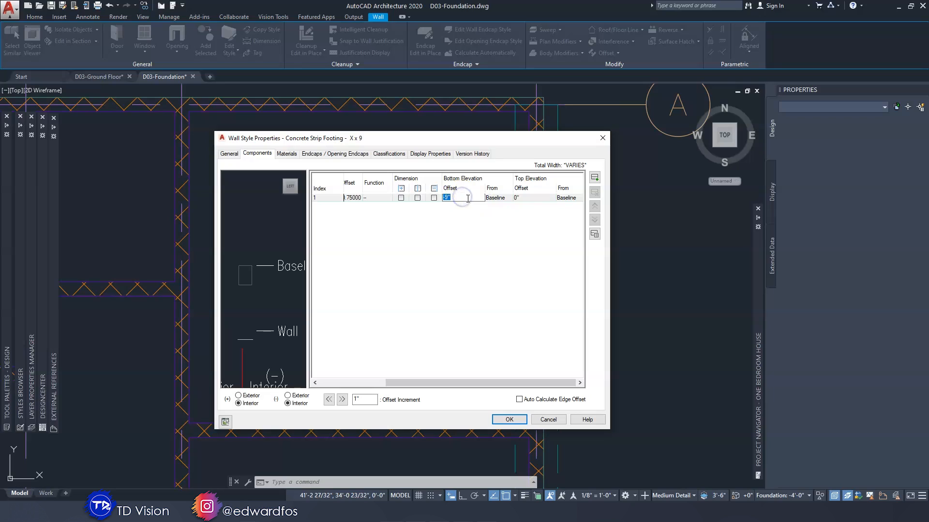
pyautogui.click(513, 420)
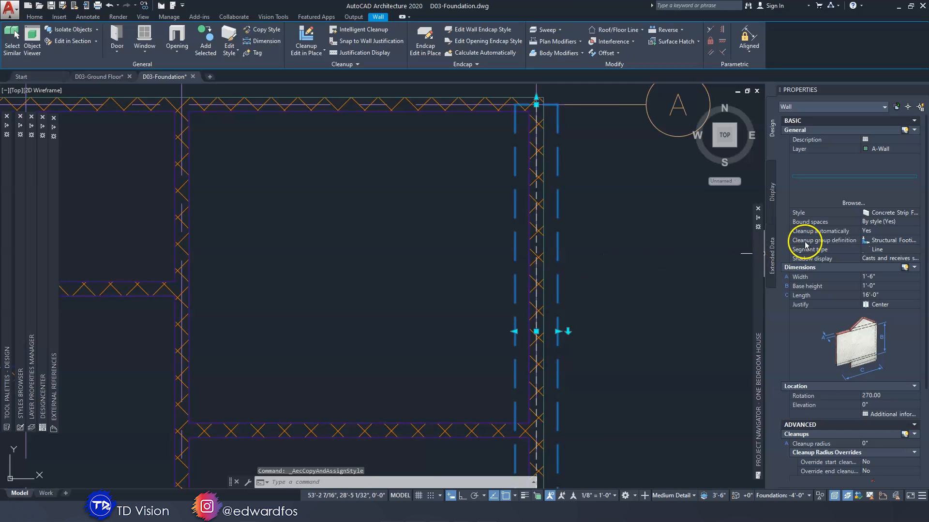
# Check the wall styles available for the selected footing without changing its style, and deselect the footing
pyautogui.click(897, 214)
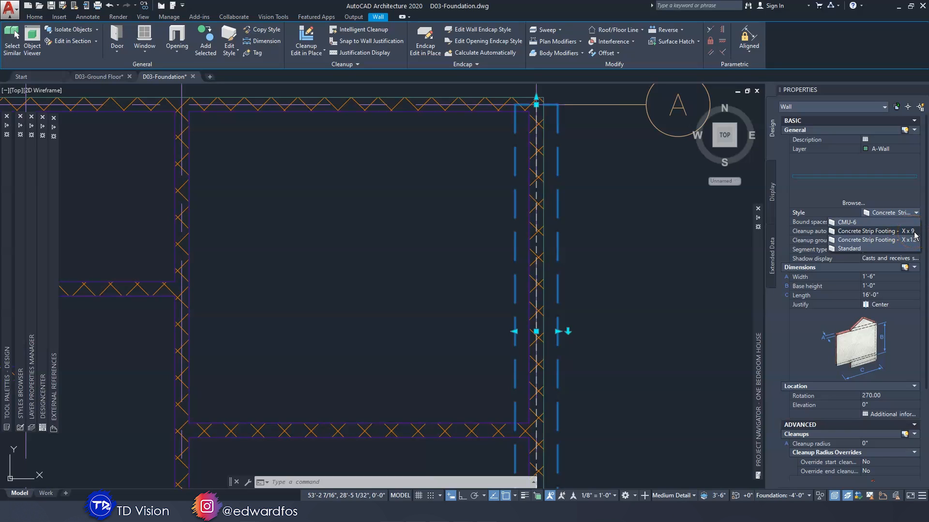
pyautogui.click(687, 255)
pyautogui.scroll(-5, 666, 279)
pyautogui.scroll(2, 499, 281)
pyautogui.scroll(-2, 475, 275)
pyautogui.scroll(2, 465, 291)
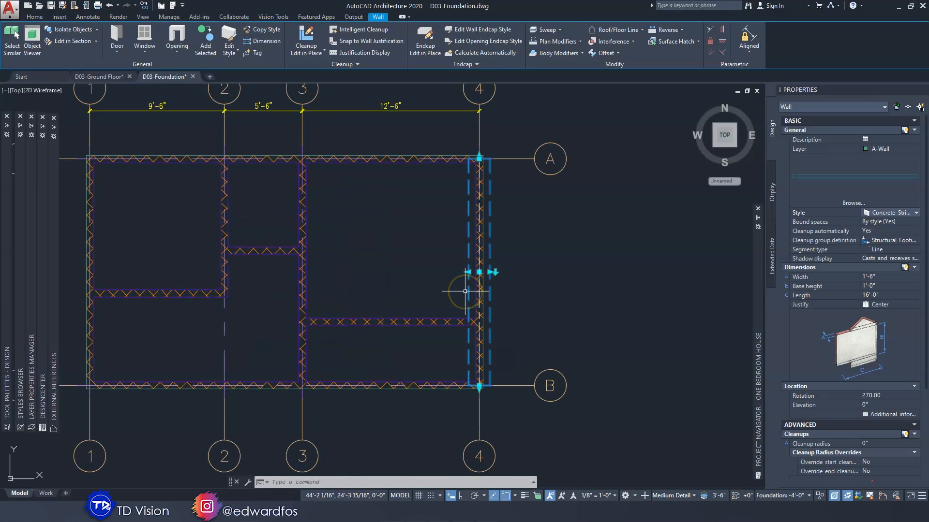
pyautogui.press('Escape')
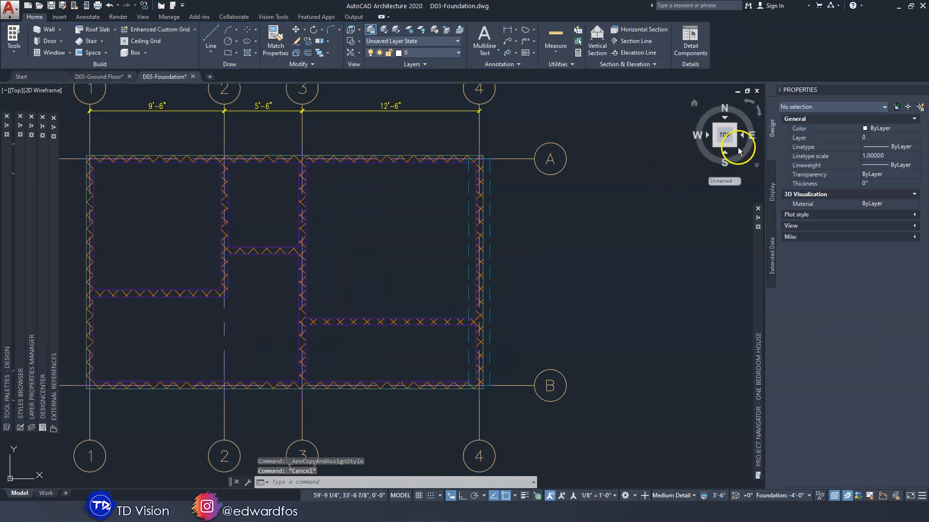
# Inspect the footing beneath the grid 4 wall in 3D from the southeast isometric view with the X-ray visual style
pyautogui.click(739, 147)
pyautogui.scroll(3, 446, 362)
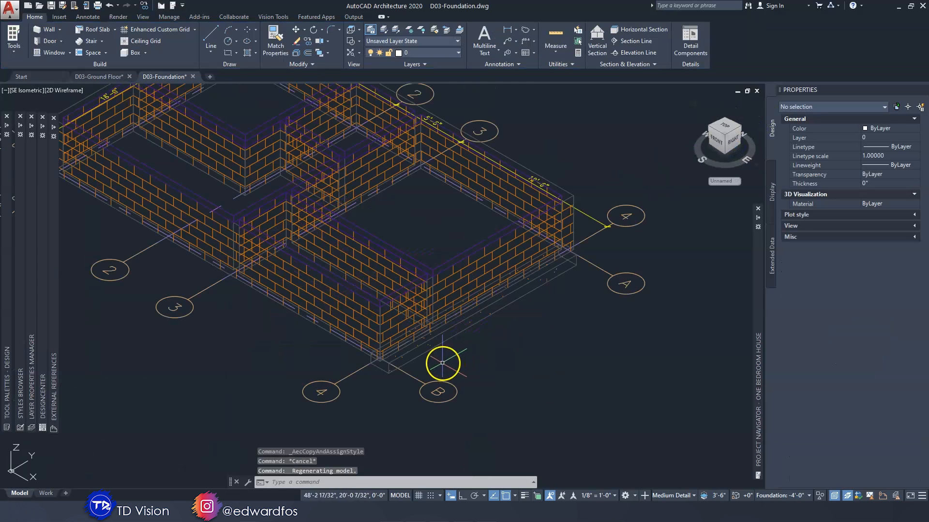
pyautogui.click(72, 90)
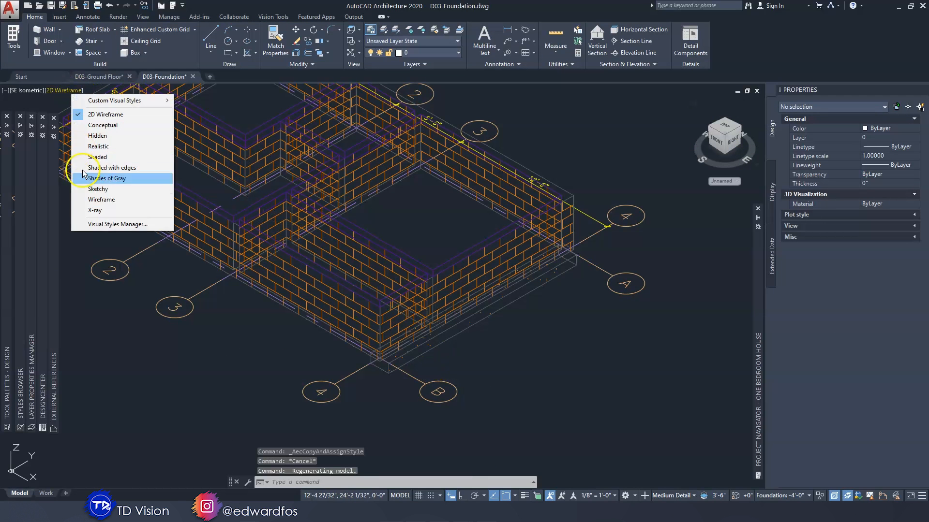
pyautogui.click(95, 210)
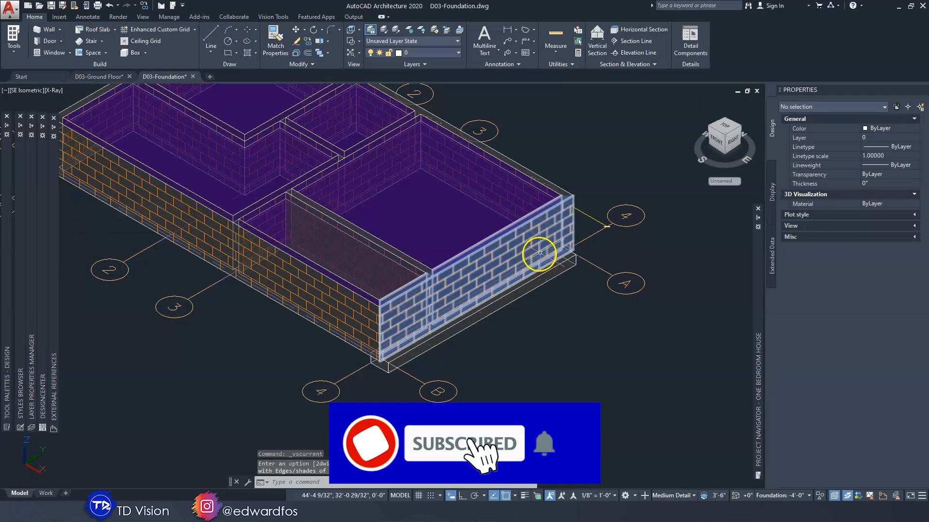
pyautogui.keyDown('shift'); pyautogui.moveTo(556, 238); pyautogui.dragTo(526, 255, button='middle'); pyautogui.keyUp('shift')
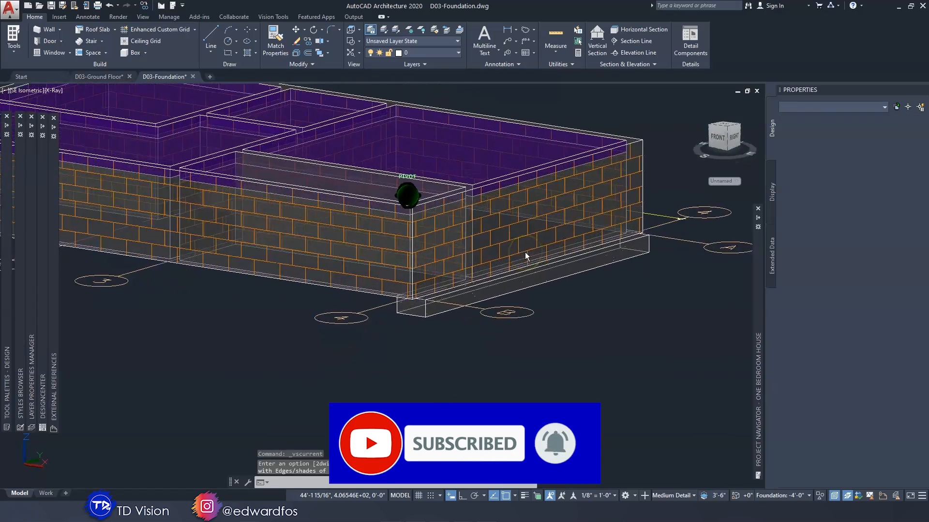
pyautogui.keyDown('shift'); pyautogui.moveTo(526, 257); pyautogui.dragTo(506, 284, button='middle'); pyautogui.keyUp('shift')
pyautogui.keyDown('shift'); pyautogui.moveTo(492, 325); pyautogui.dragTo(222, 125, button='middle'); pyautogui.keyUp('shift')
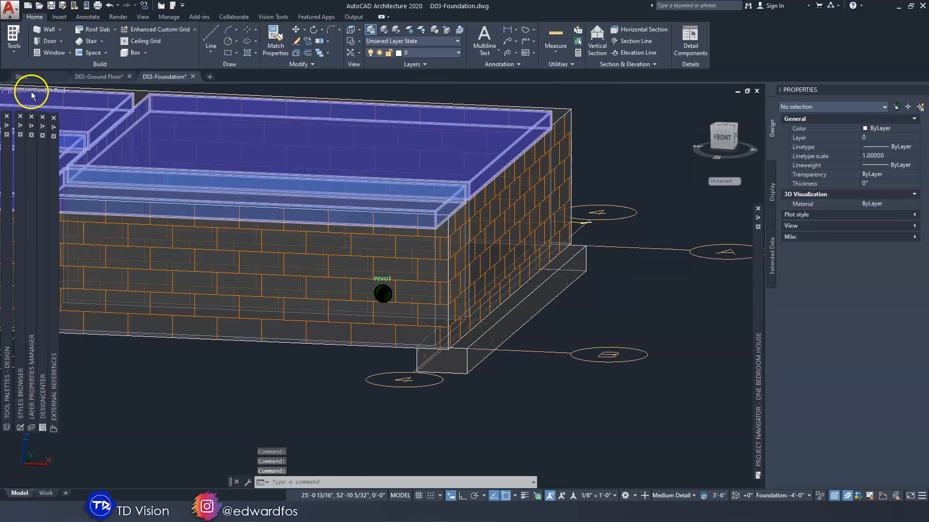
# Return the model to the Top view and the 2D Wireframe visual style
pyautogui.click(32, 99)
pyautogui.click(53, 110)
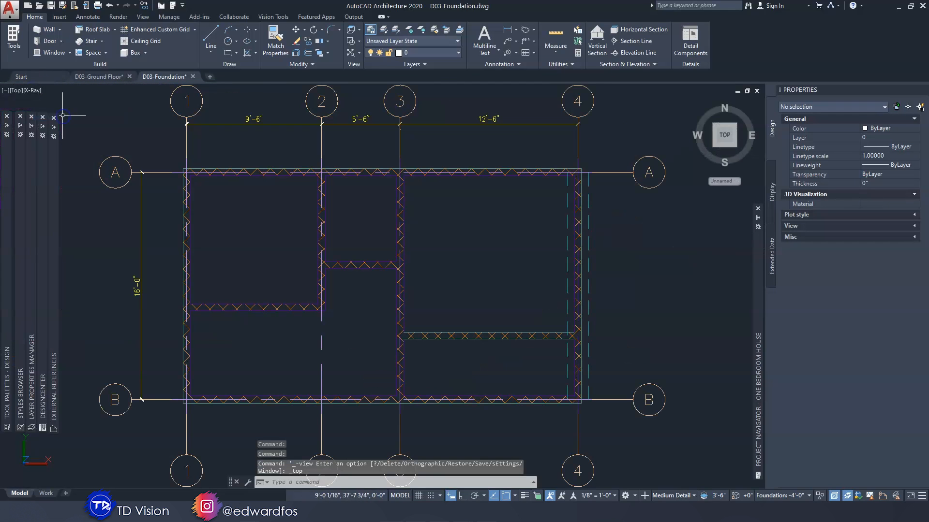
pyautogui.click(33, 91)
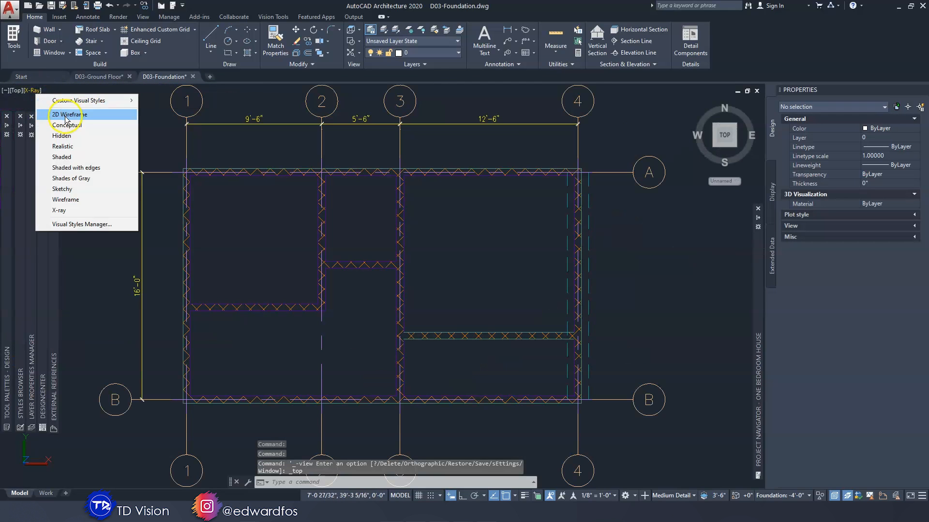
pyautogui.click(67, 116)
# Add a strip footing matching the selected grid 4 footing along grid A, from grid 4 to grid 1, 27'-6" long
pyautogui.scroll(3, 636, 259)
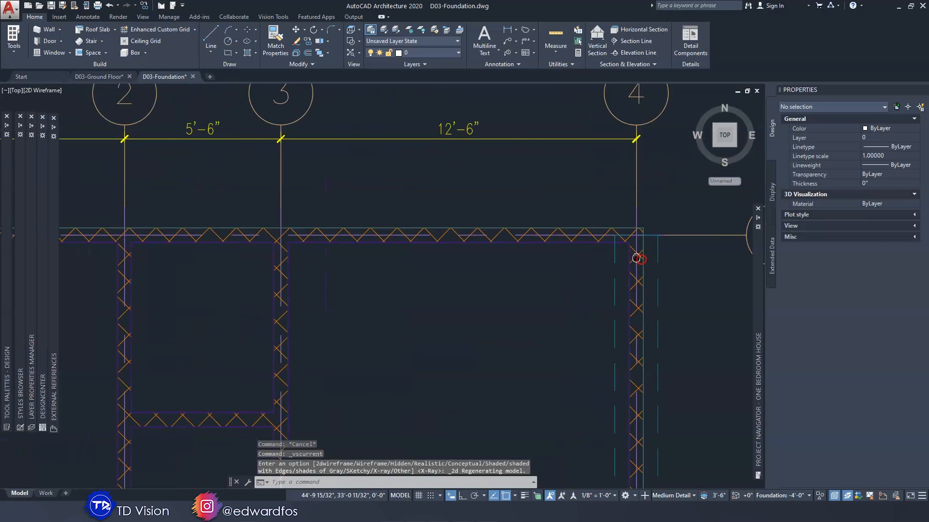
pyautogui.scroll(-3, 676, 261)
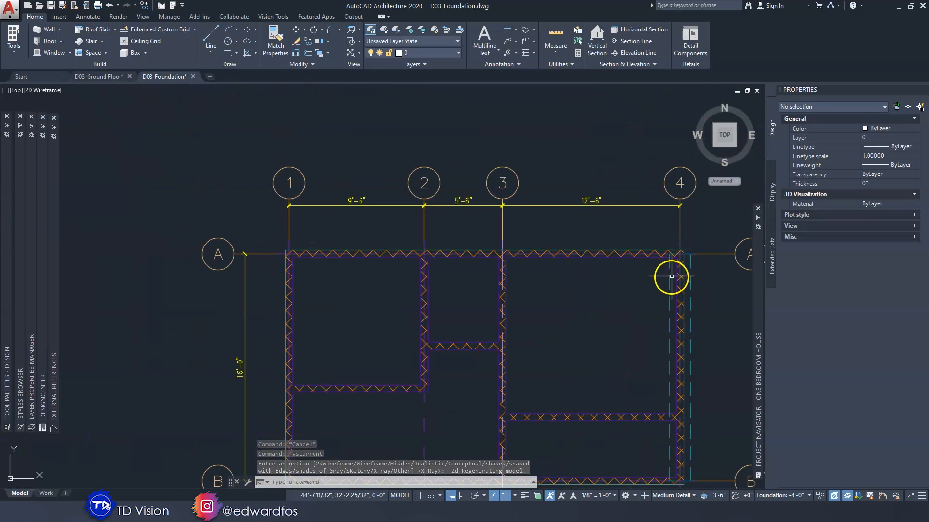
pyautogui.click(669, 277)
pyautogui.moveTo(648, 292); pyautogui.dragTo(599, 223, button='middle')
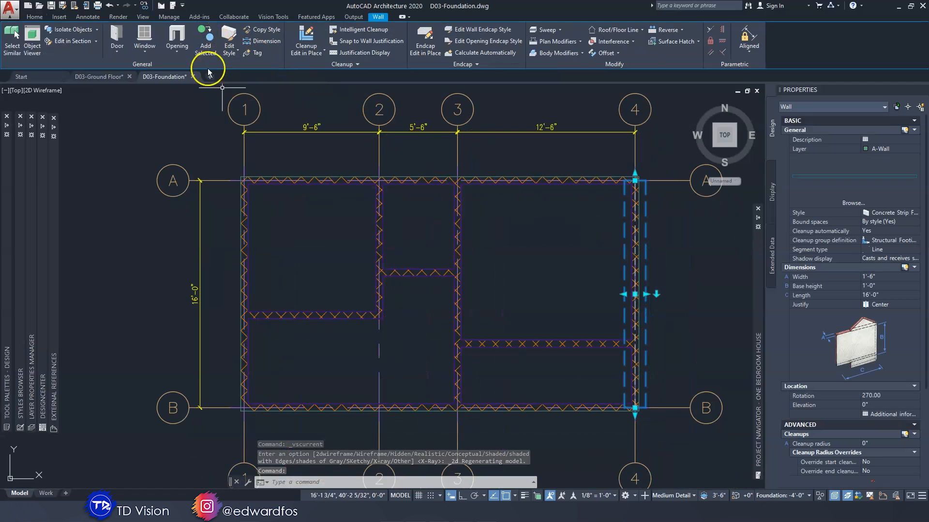
pyautogui.click(204, 41)
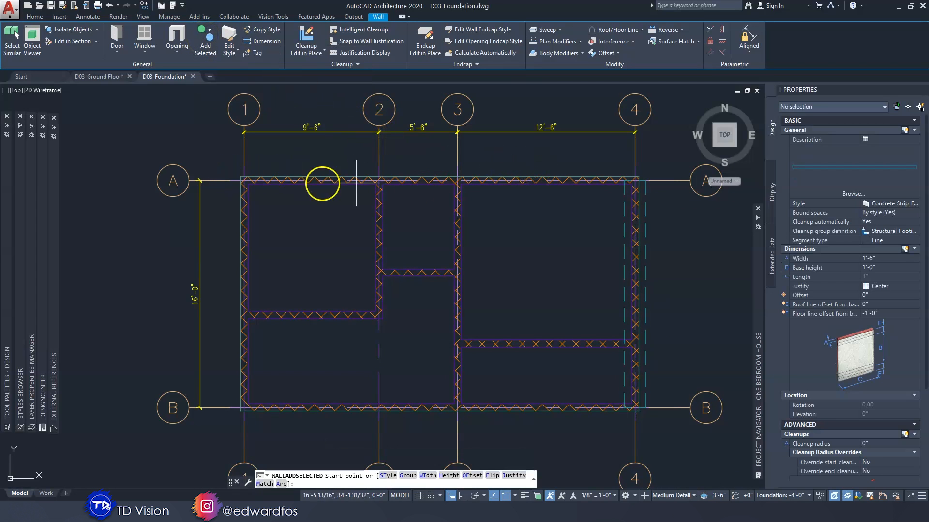
pyautogui.scroll(6, 625, 184)
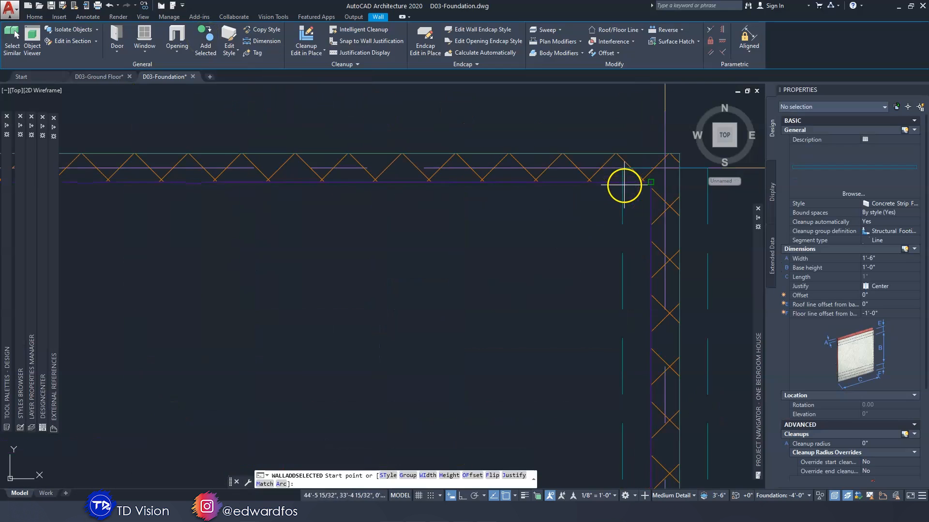
pyautogui.click(667, 169)
pyautogui.scroll(-6, 665, 172)
pyautogui.scroll(6, 271, 169)
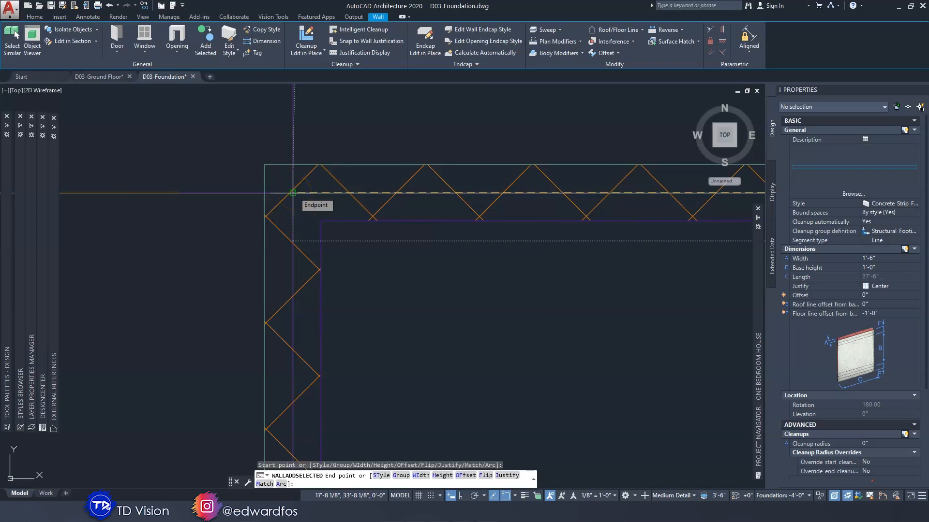
pyautogui.click(293, 192)
# Continue the strip footing 16'-0" along the grid 1 wall centerline from grid A to grid B
pyautogui.scroll(-6, 298, 218)
pyautogui.scroll(2, 307, 249)
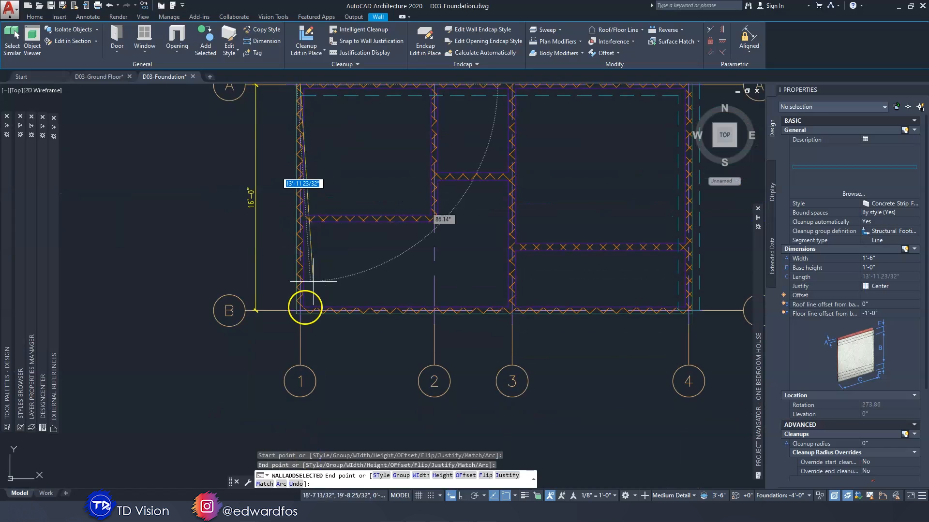
pyautogui.scroll(10, 307, 300)
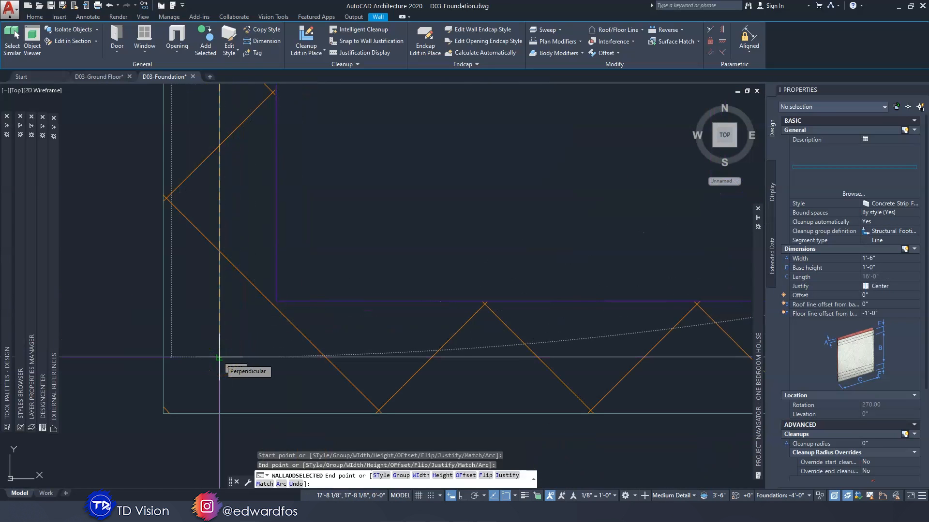
pyautogui.click(219, 359)
# Complete the perimeter with a 27'-6" footing along grid B from grid 1 to grid 4, and end the command
pyautogui.scroll(-10, 220, 359)
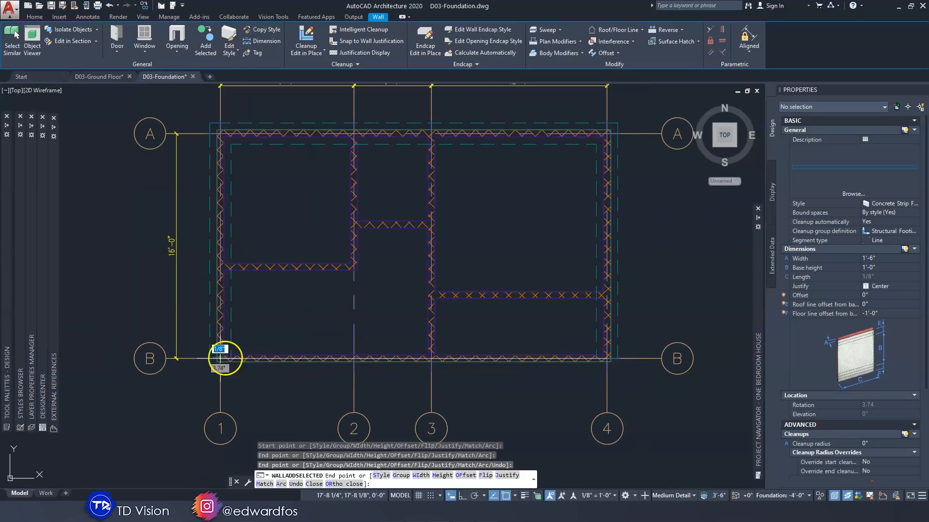
pyautogui.scroll(10, 585, 358)
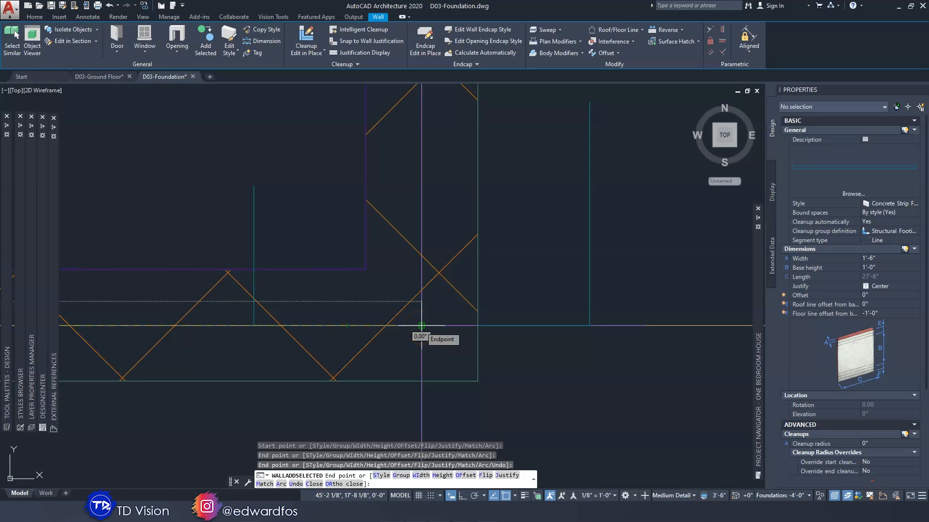
pyautogui.click(421, 325)
pyautogui.scroll(-10, 421, 327)
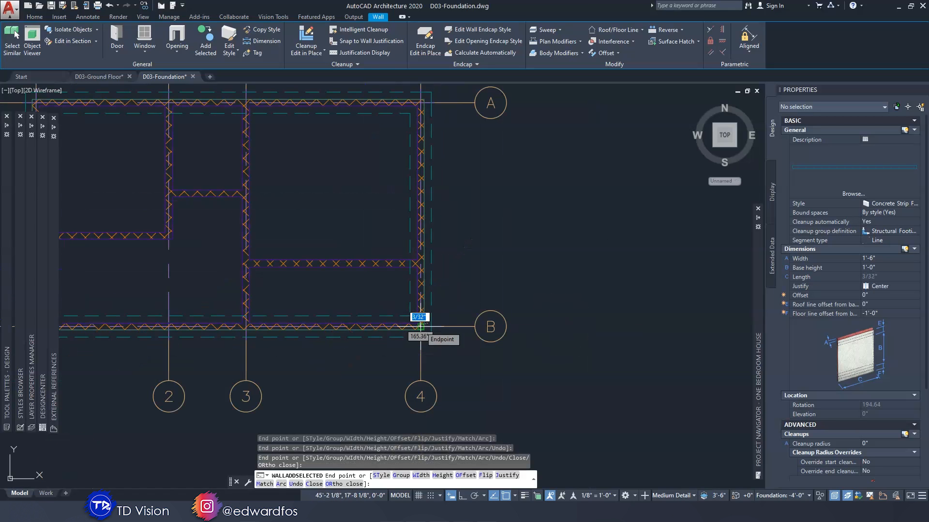
pyautogui.press('Escape')
pyautogui.press('Escape')
# Add a matching 16'-0" strip footing along grid 3 from grid B to grid A, with Ortho mode on
pyautogui.moveTo(390, 219); pyautogui.dragTo(554, 253, button='middle')
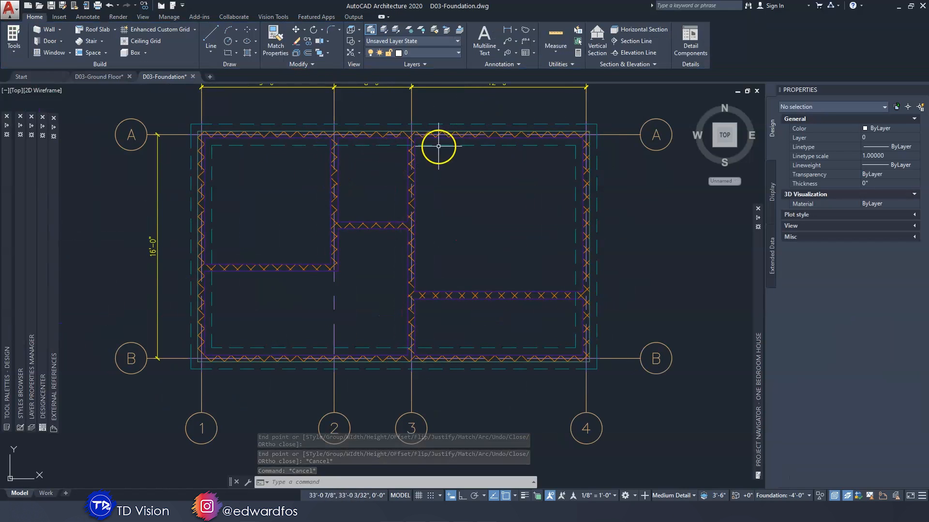
pyautogui.click(484, 124)
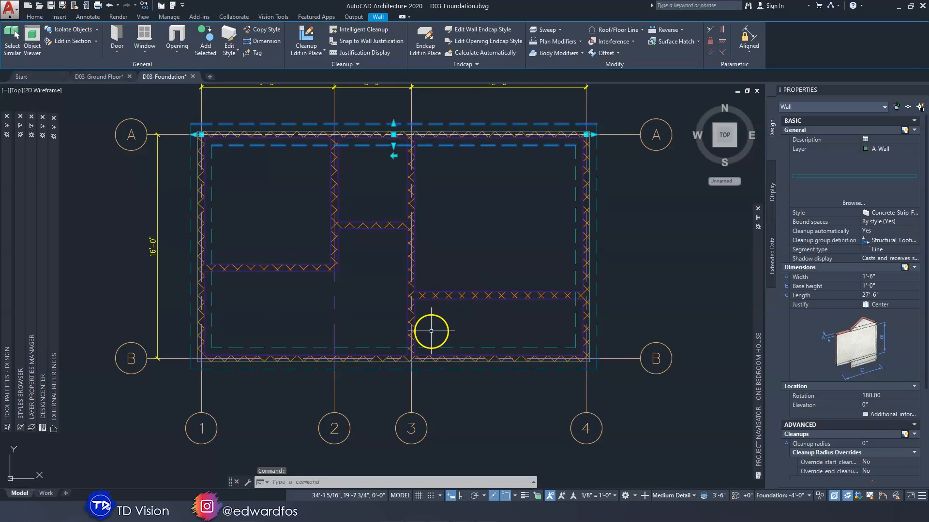
pyautogui.scroll(4, 454, 319)
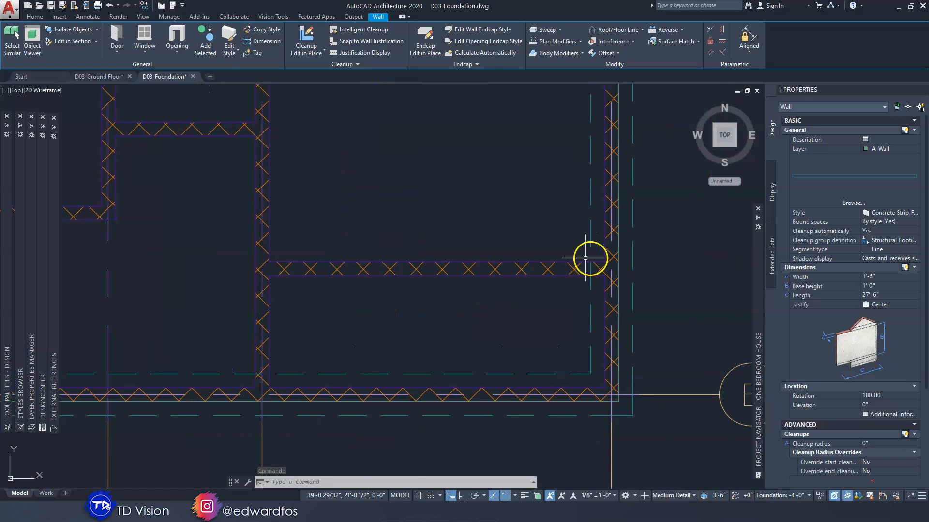
pyautogui.click(209, 39)
pyautogui.scroll(-5, 353, 228)
pyautogui.moveTo(353, 229); pyautogui.dragTo(379, 247, button='middle')
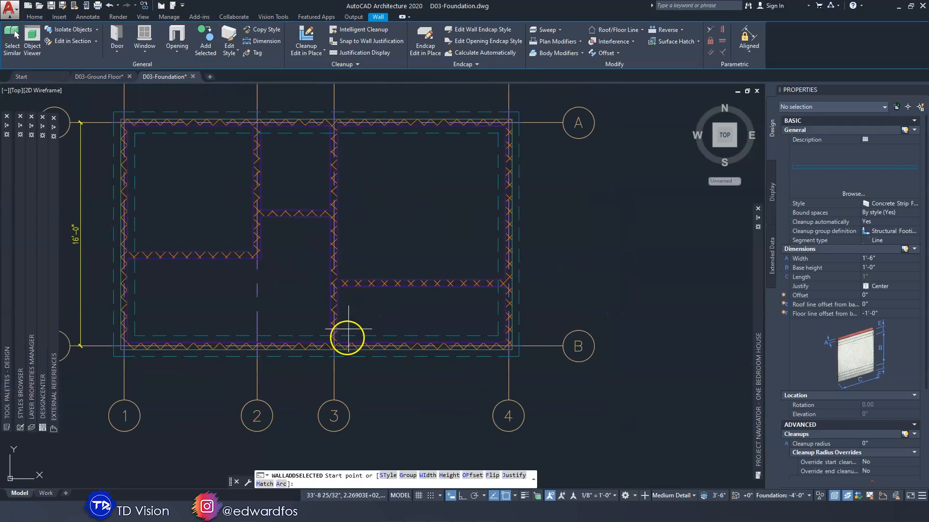
pyautogui.scroll(9, 337, 353)
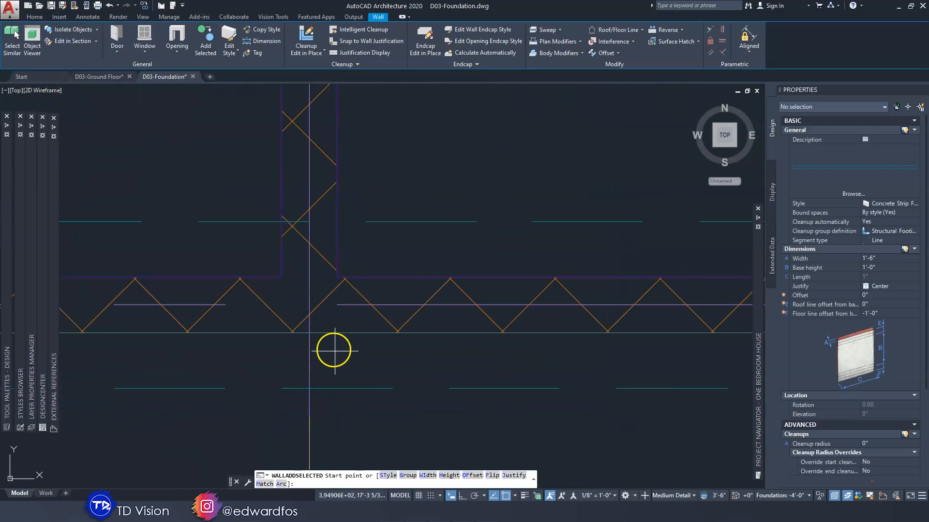
pyautogui.click(309, 305)
pyautogui.scroll(-6, 310, 305)
pyautogui.moveTo(315, 174); pyautogui.dragTo(369, 346, button='middle')
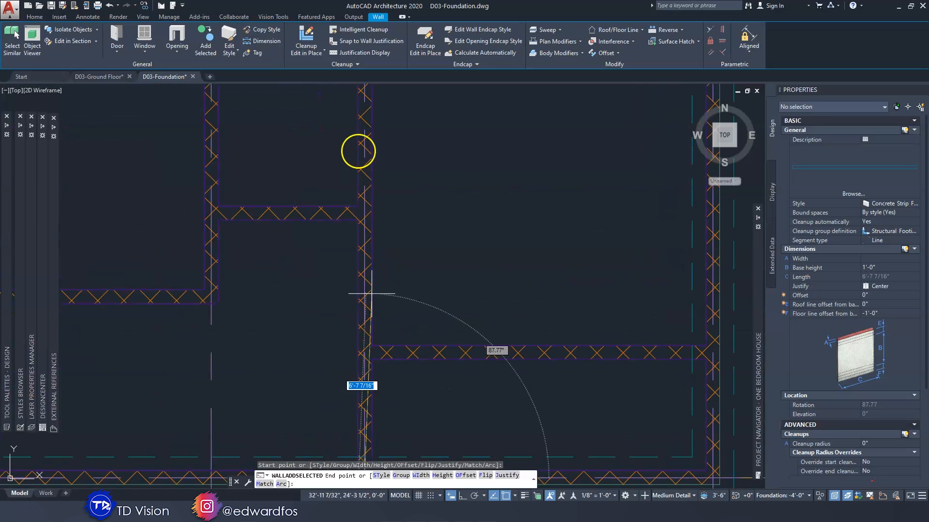
pyautogui.scroll(-3, 370, 295)
pyautogui.scroll(10, 374, 193)
pyautogui.scroll(-3, 380, 224)
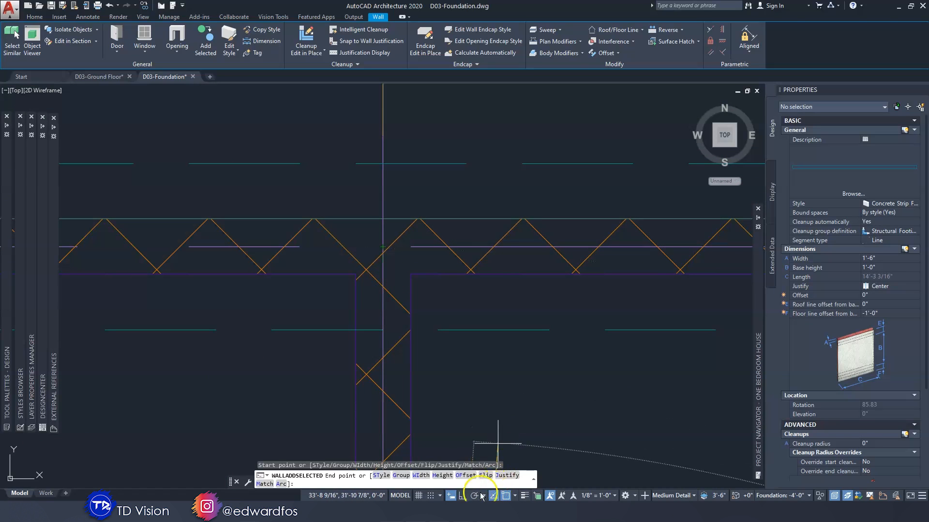
pyautogui.click(463, 496)
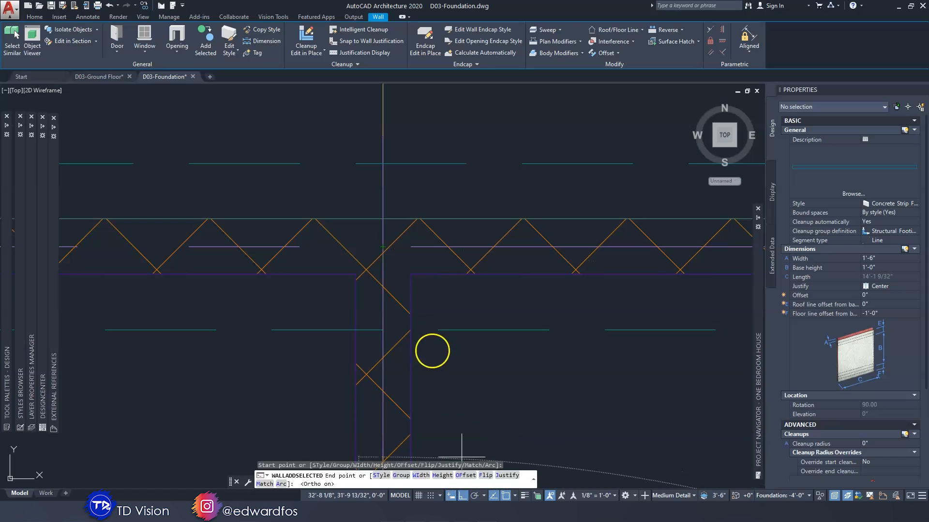
pyautogui.click(382, 248)
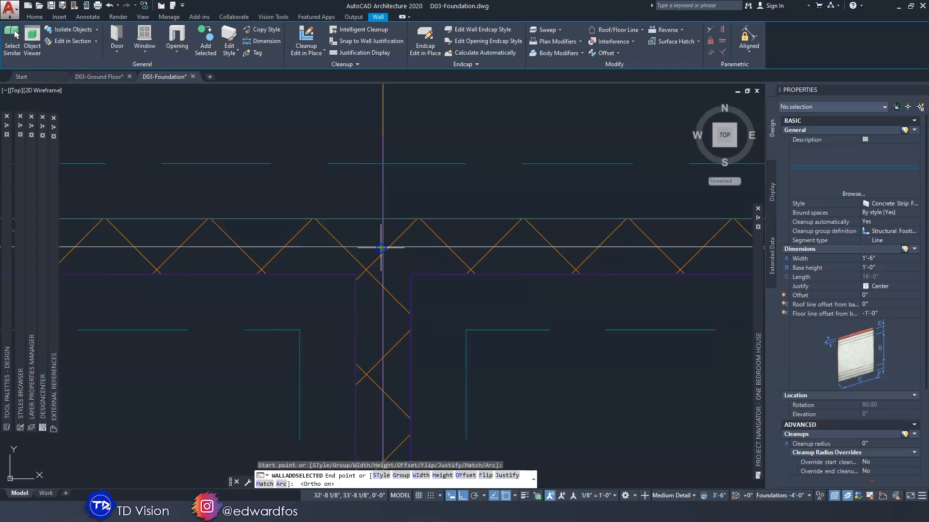
pyautogui.press('Escape')
pyautogui.press('Escape')
# Add a matching strip footing beneath the horizontal interior wall between grids 3 and 4, based on the grid 3 footing
pyautogui.scroll(-11, 389, 246)
pyautogui.moveTo(393, 268); pyautogui.dragTo(404, 224, button='middle')
pyautogui.scroll(10, 405, 227)
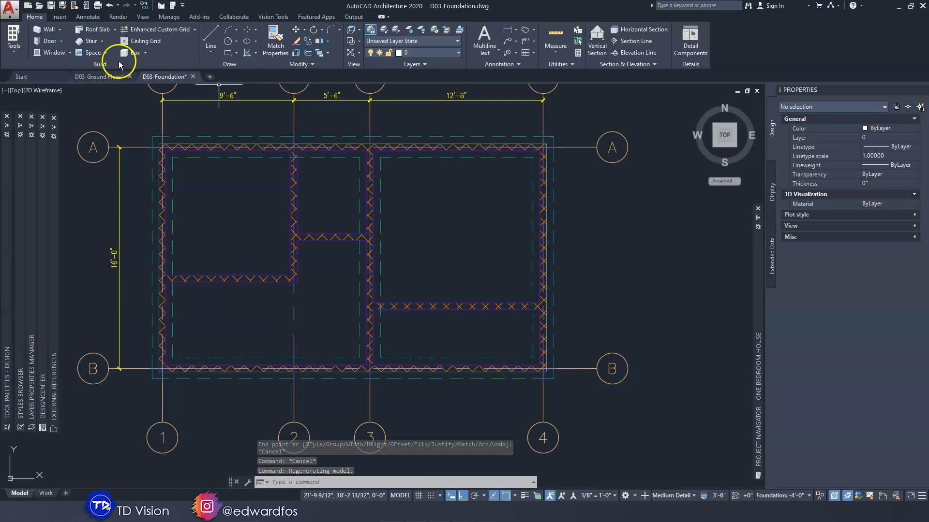
pyautogui.click(379, 189)
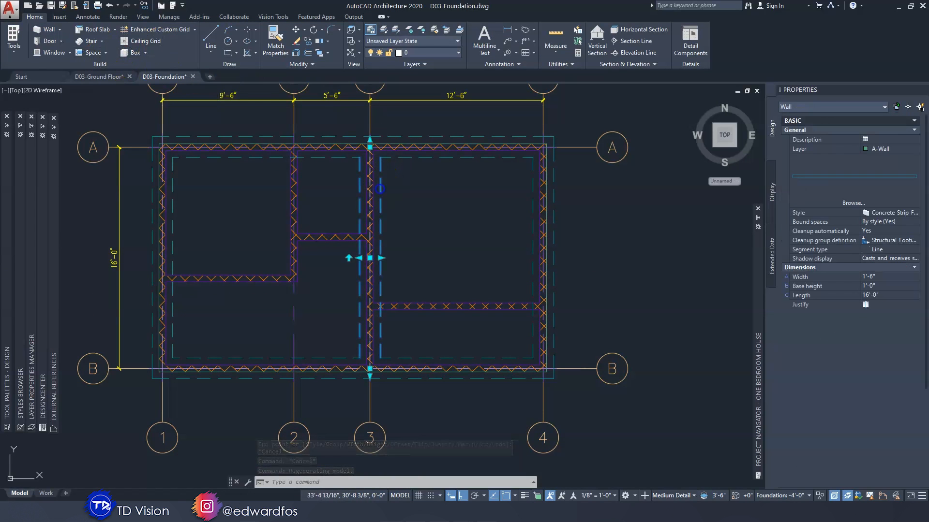
pyautogui.click(206, 42)
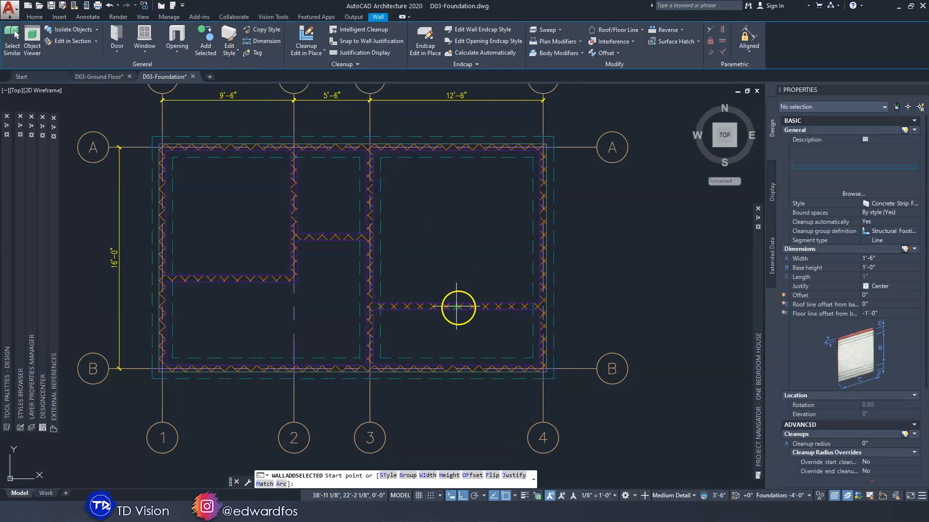
pyautogui.scroll(5, 458, 306)
pyautogui.scroll(-3, 458, 307)
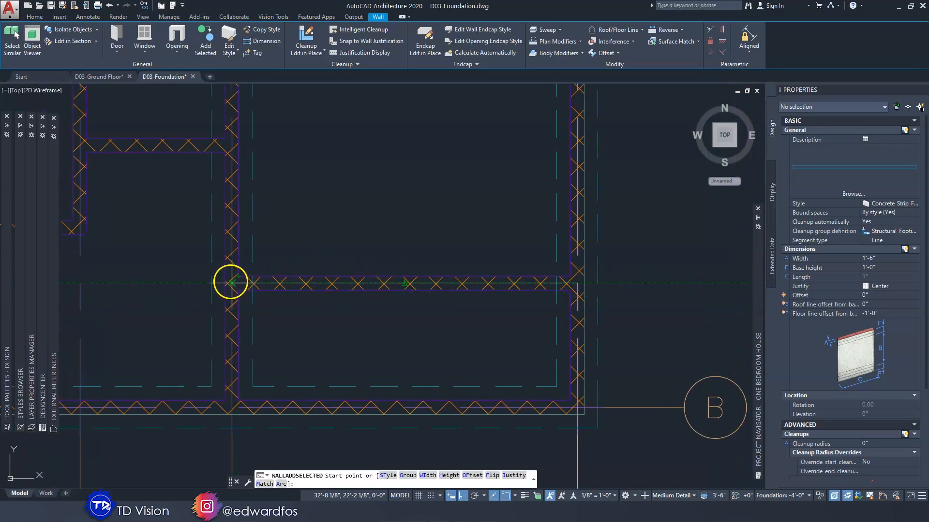
pyautogui.scroll(3, 231, 283)
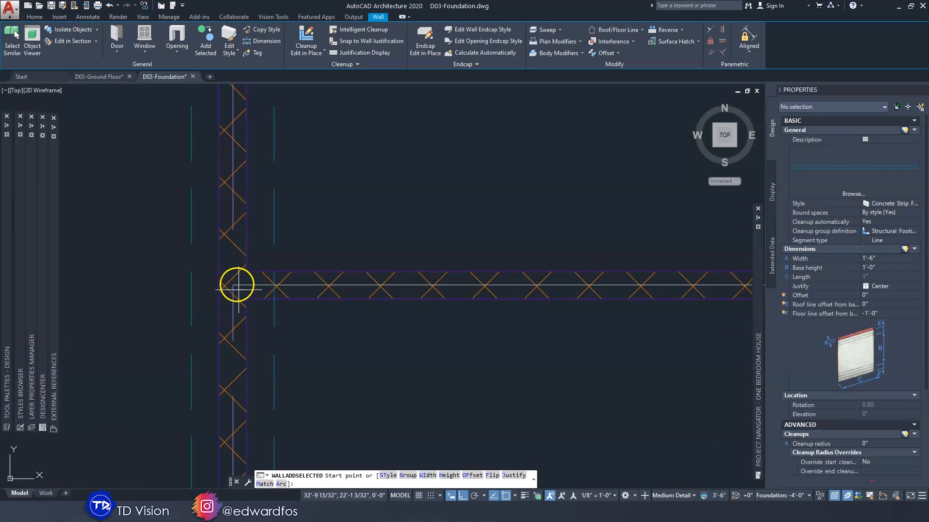
pyautogui.scroll(3, 233, 286)
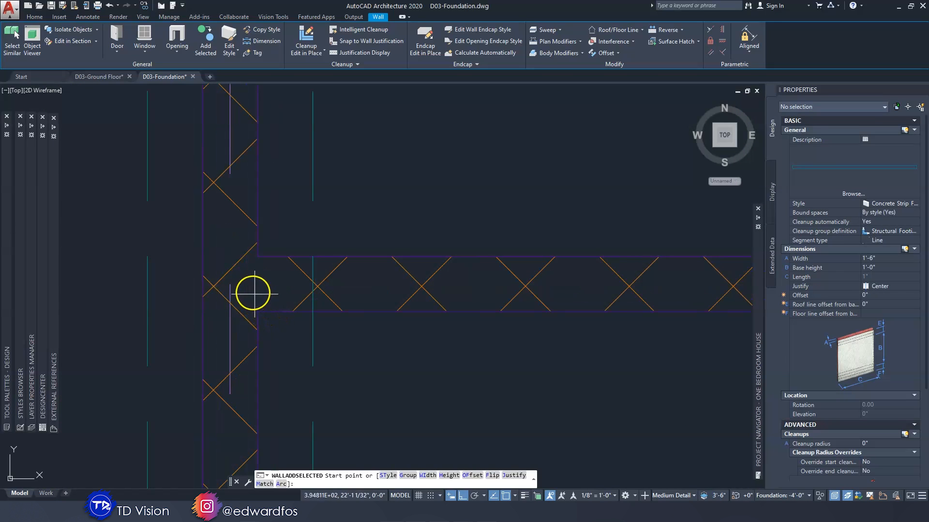
pyautogui.scroll(3, 232, 287)
pyautogui.moveTo(241, 285); pyautogui.dragTo(156, 257, button='middle')
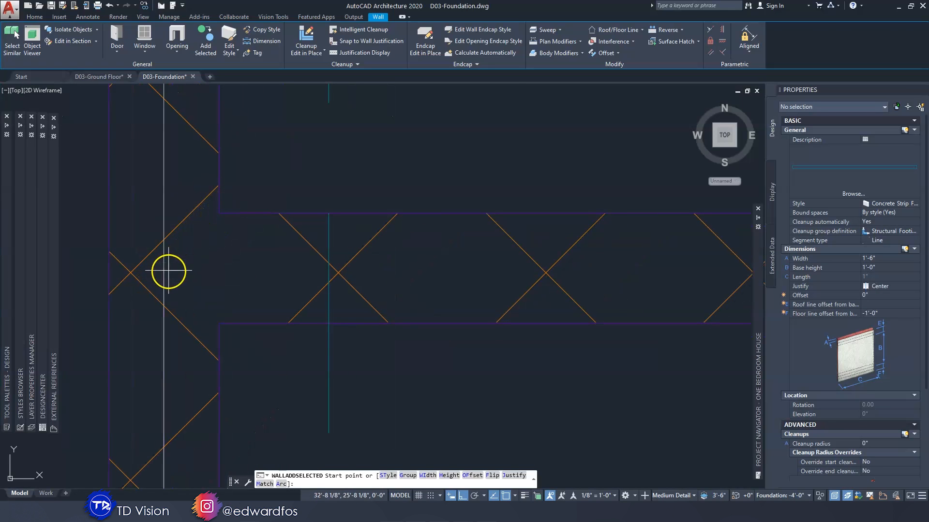
pyautogui.scroll(-9, 168, 271)
pyautogui.click(168, 271)
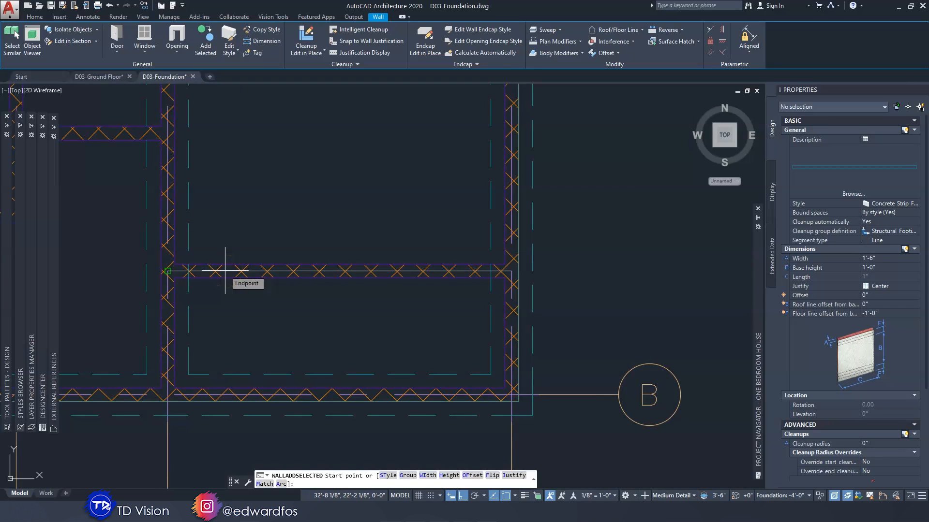
pyautogui.click(225, 271)
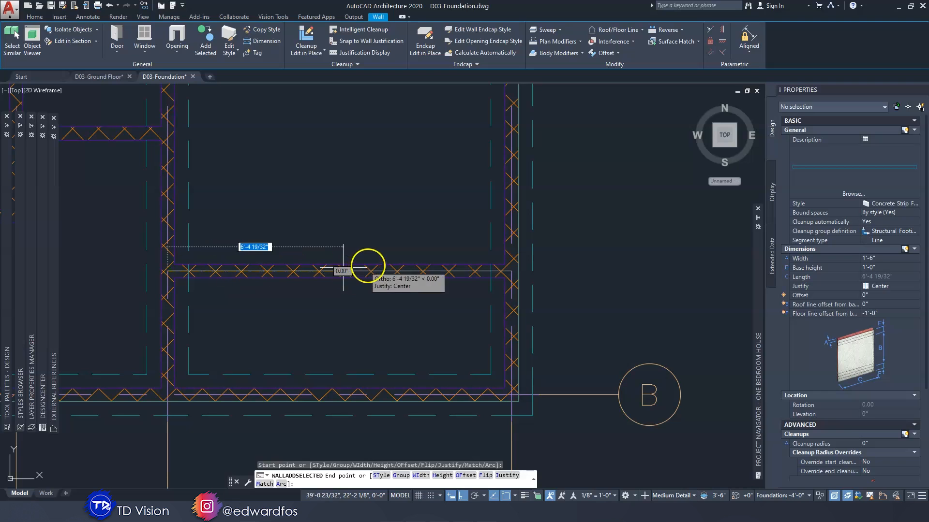
pyautogui.click(481, 271)
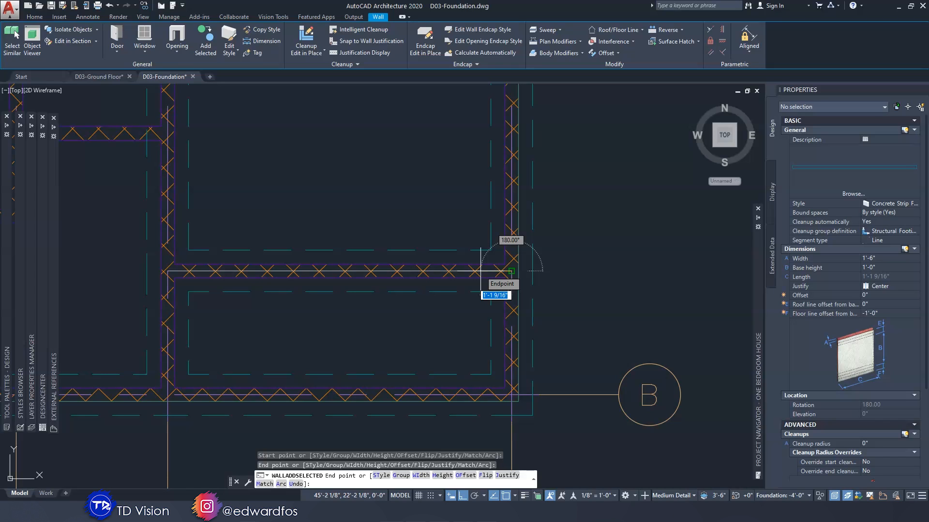
pyautogui.press('Escape')
# Add a matching 9'-6" strip footing along grid 2 from grid A down to the corner of the interior walls
pyautogui.scroll(-3, 421, 272)
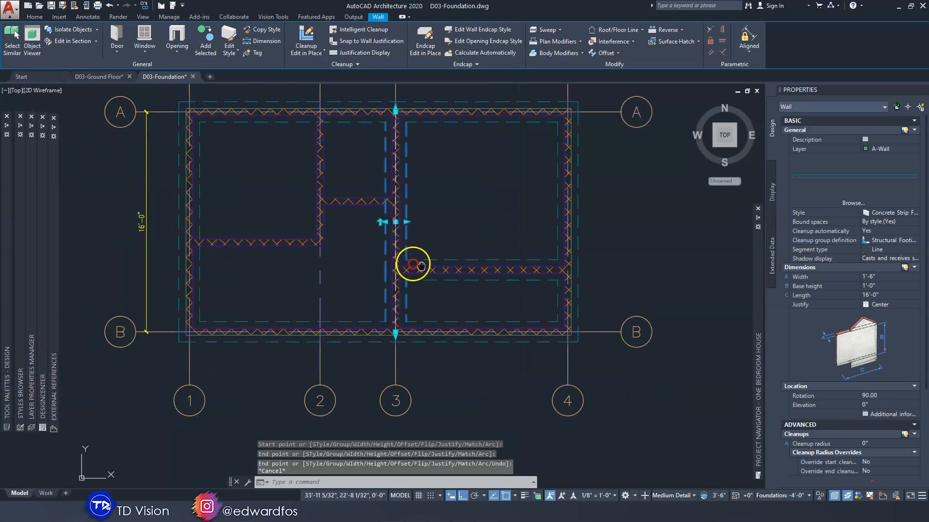
pyautogui.scroll(3, 379, 204)
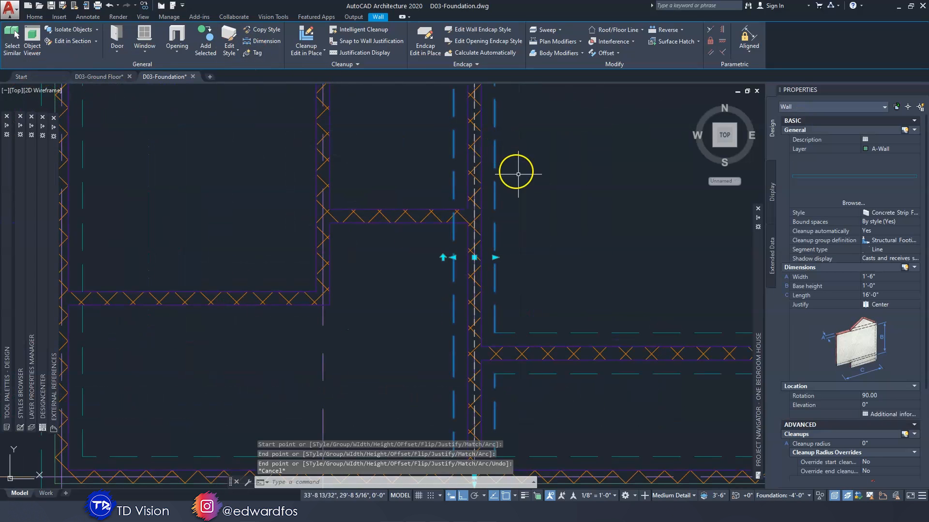
pyautogui.click(206, 39)
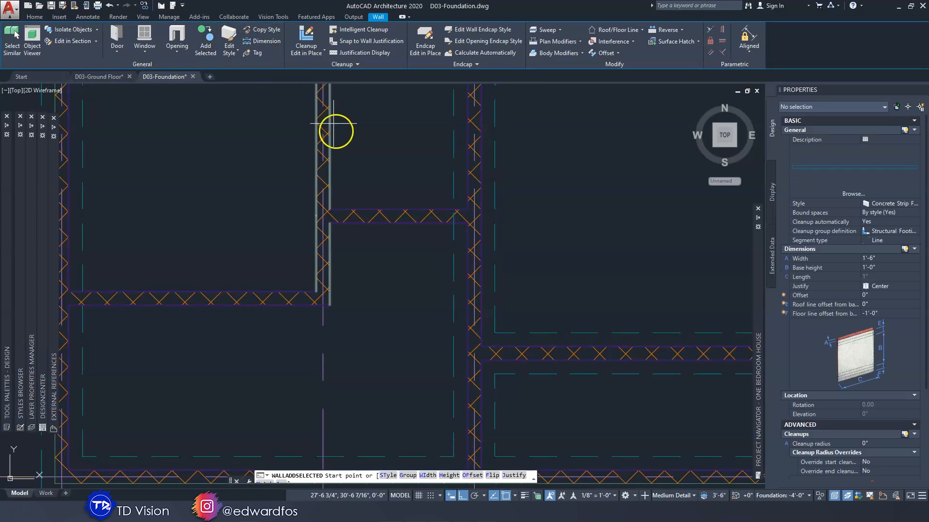
pyautogui.scroll(-3, 332, 183)
pyautogui.scroll(3, 428, 233)
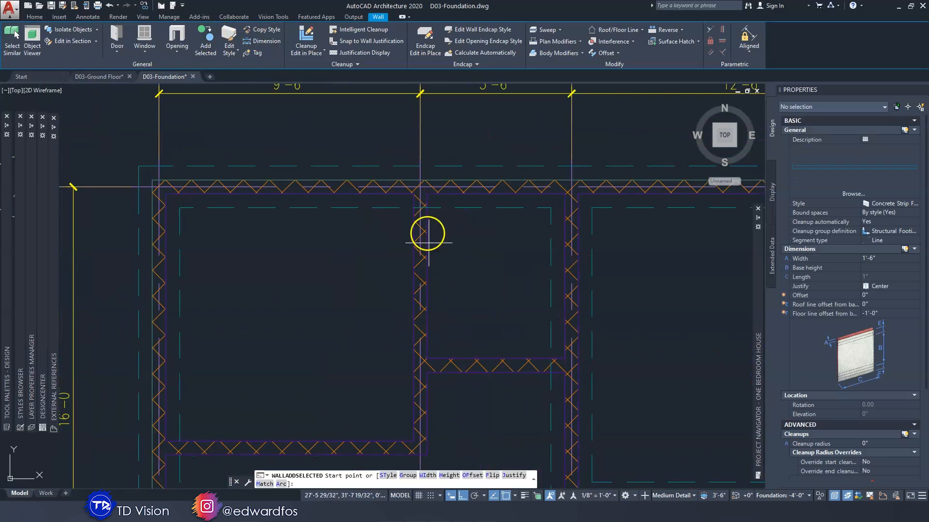
pyautogui.click(420, 185)
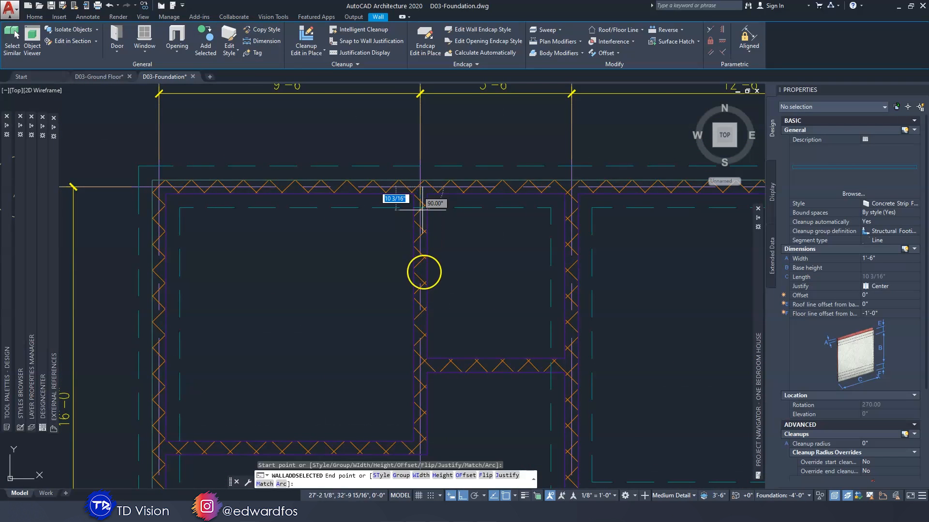
pyautogui.moveTo(420, 266); pyautogui.dragTo(460, 182, button='middle')
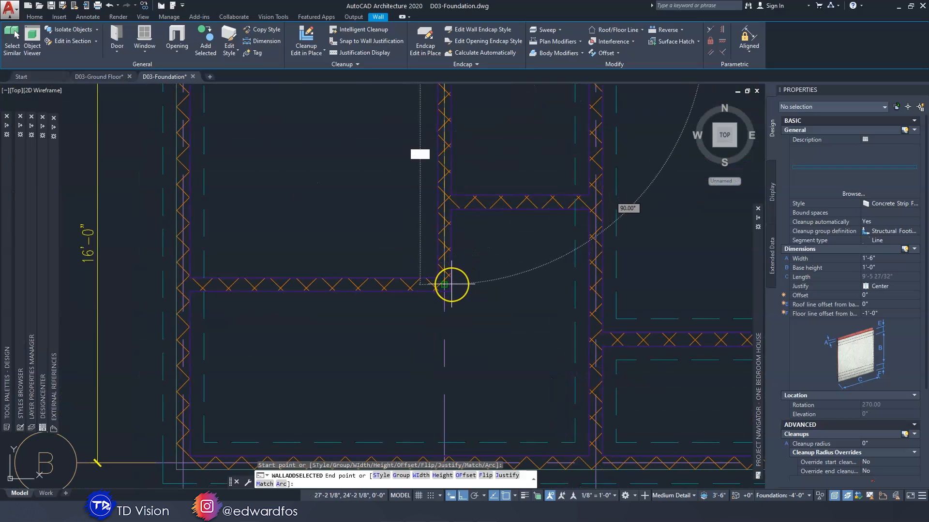
pyautogui.click(450, 284)
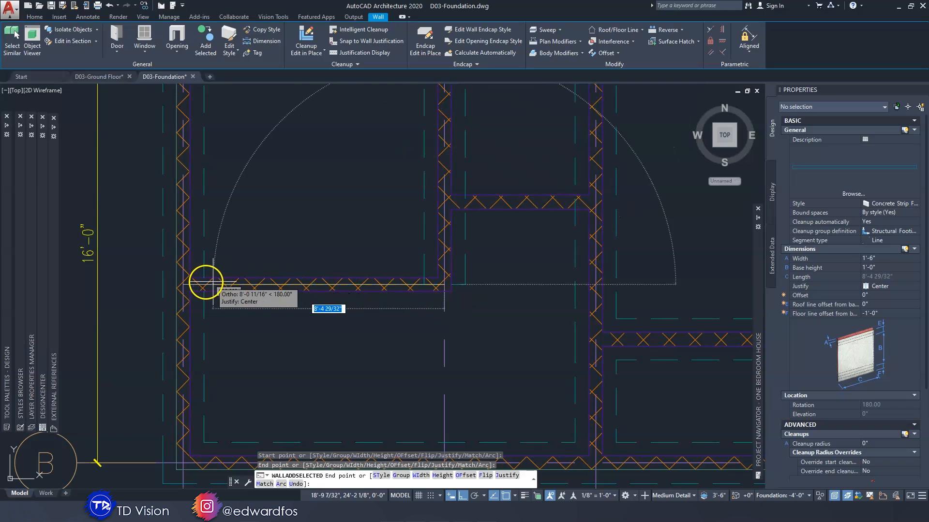
# Continue the footing 9'-6" beneath the horizontal interior wall from grid 2 to the grid 1 wall centerline, and end the command
pyautogui.click(185, 285)
pyautogui.press('Escape')
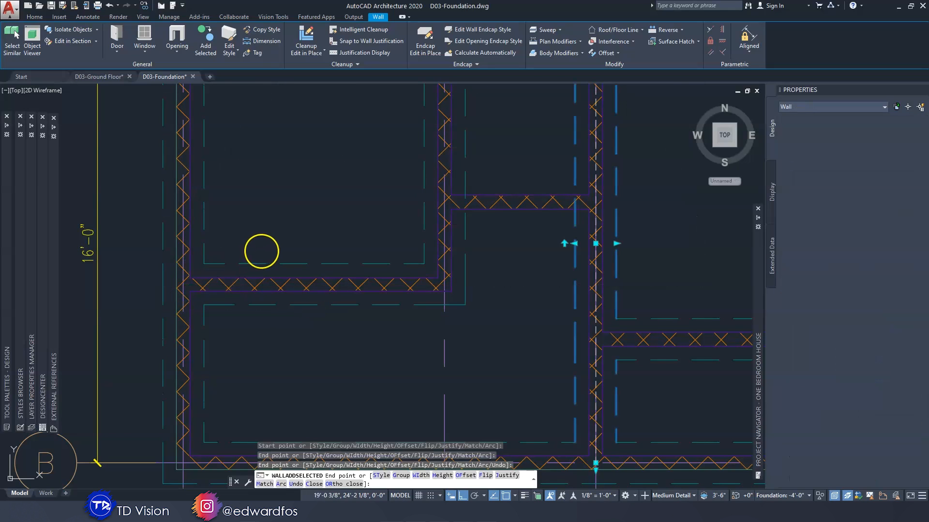
pyautogui.moveTo(470, 225); pyautogui.dragTo(295, 265, button='middle')
pyautogui.press('Escape')
# Add a matching 5'-6" strip footing beneath the short interior wall from grid 2 to grid 3, based on the grid 2 footing
pyautogui.scroll(3, 369, 228)
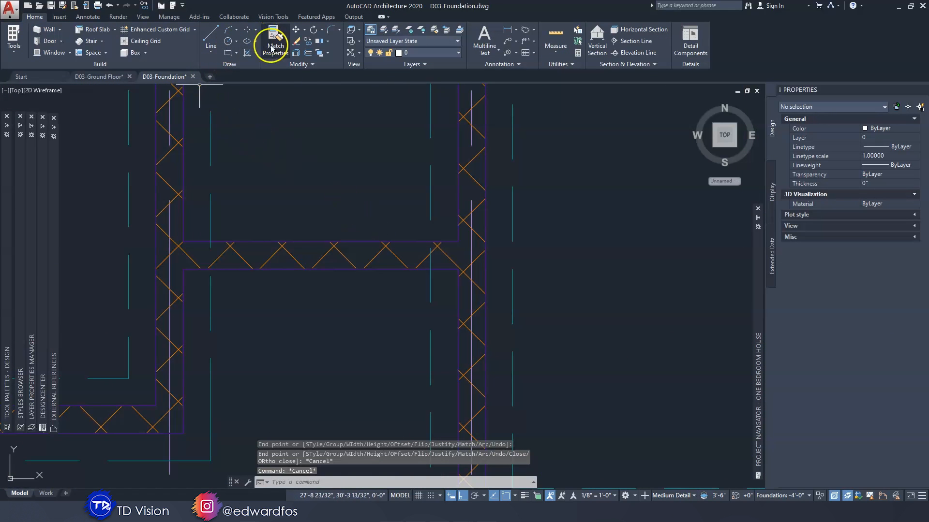
pyautogui.click(209, 204)
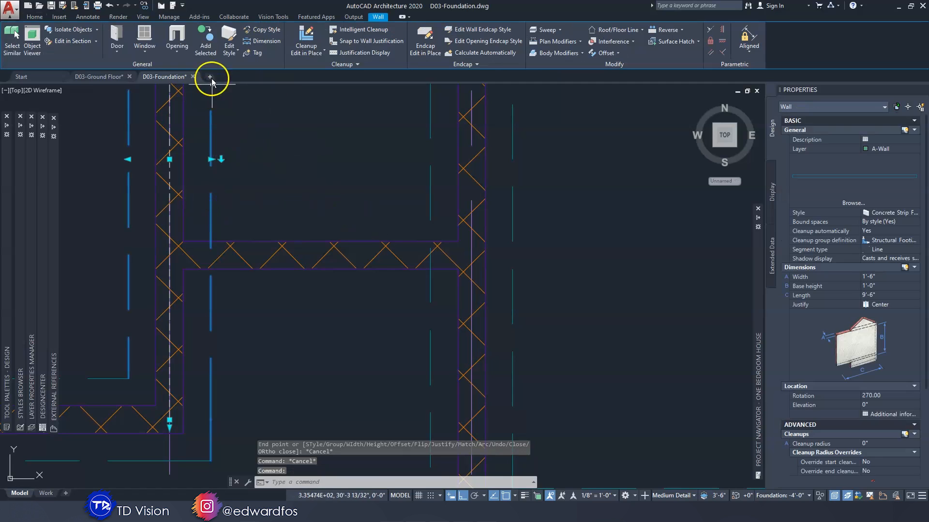
pyautogui.click(206, 43)
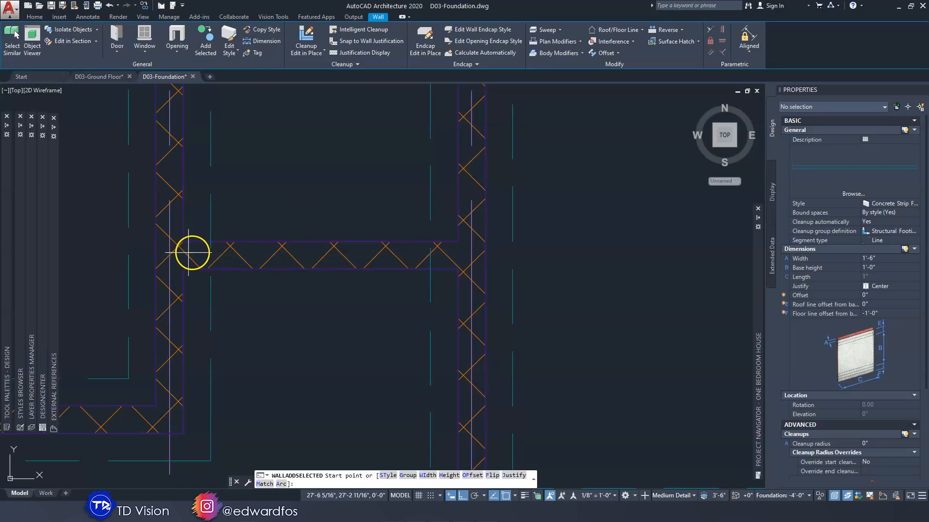
pyautogui.click(224, 253)
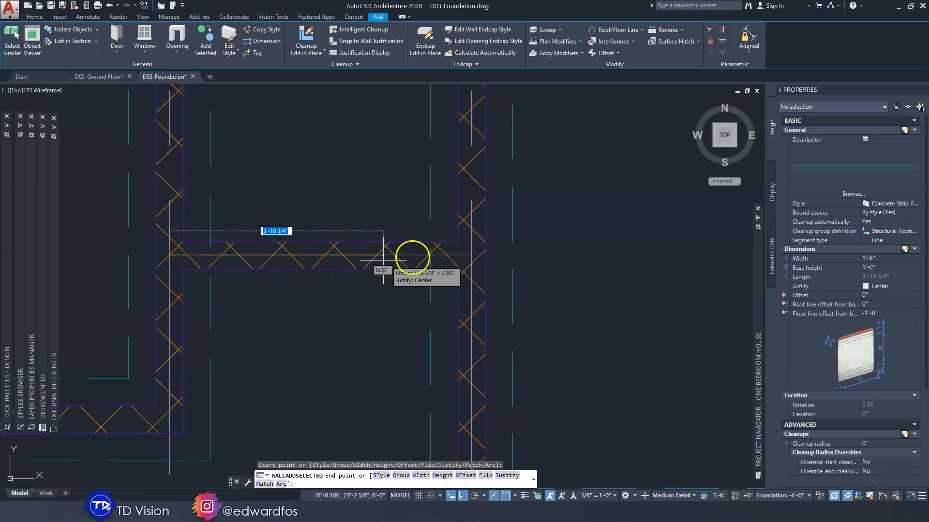
pyautogui.click(471, 255)
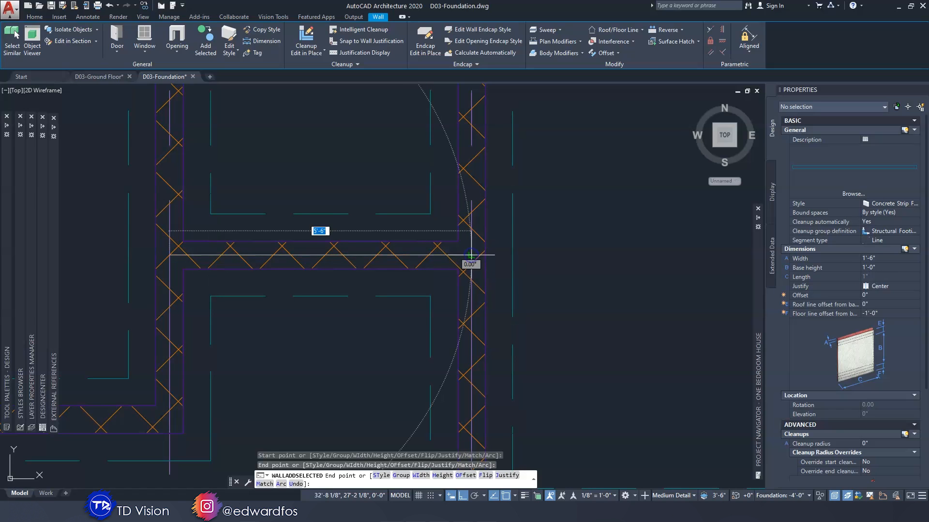
pyautogui.press('Escape')
# Show the complete foundation in SW Isometric view with the X-ray visual style
pyautogui.scroll(-5, 510, 246)
pyautogui.scroll(4, 528, 249)
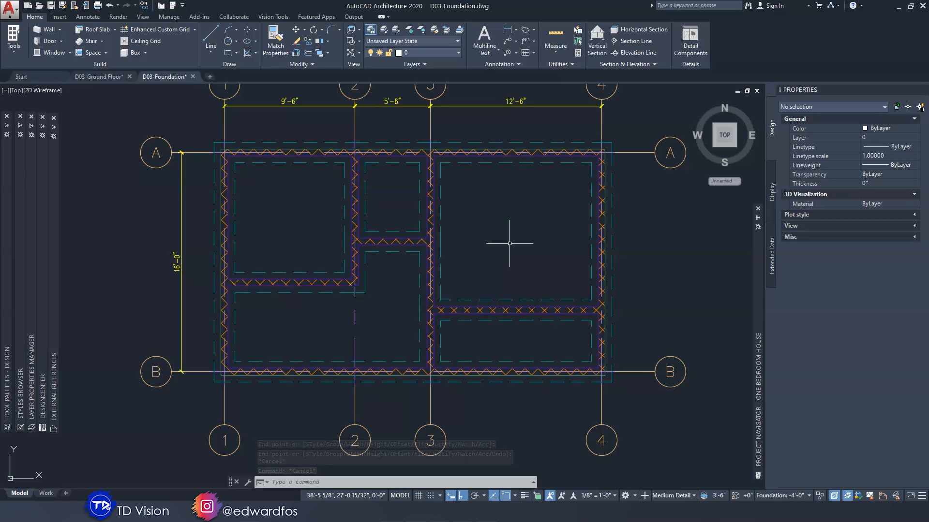
pyautogui.click(39, 90)
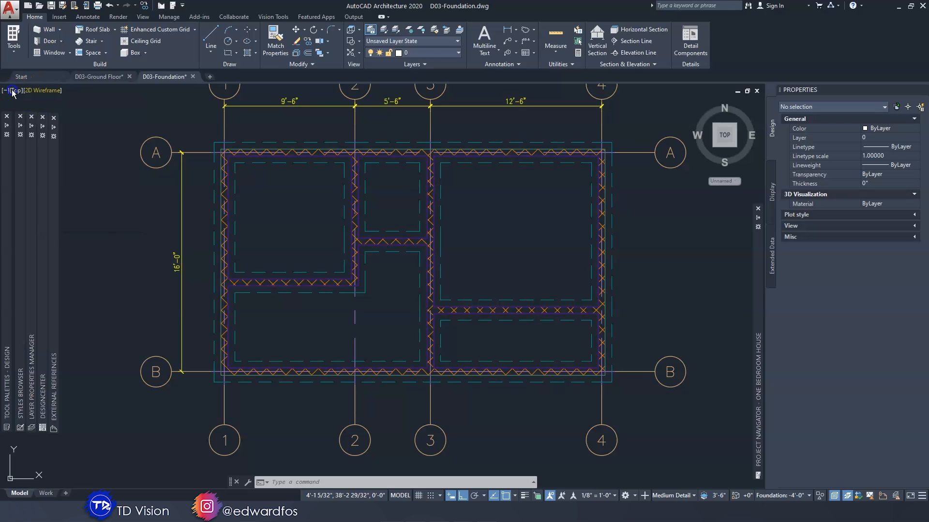
pyautogui.click(15, 90)
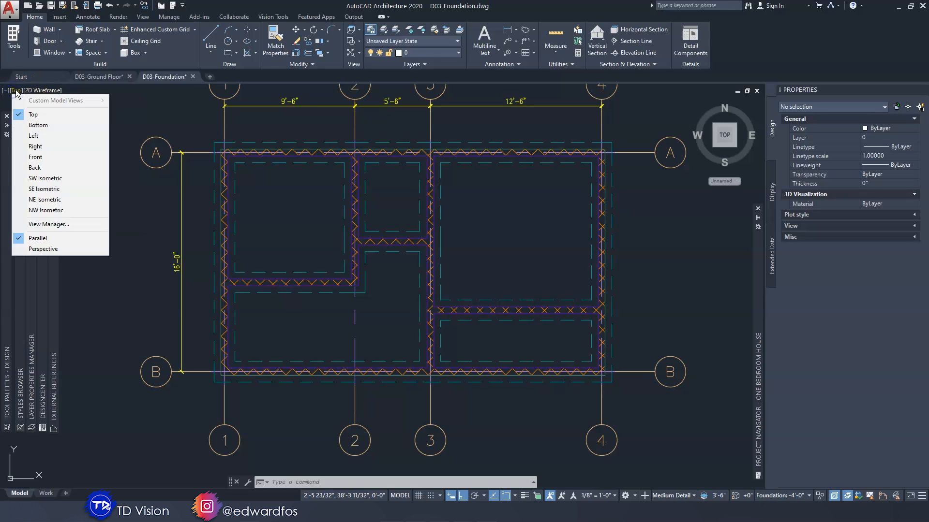
pyautogui.click(45, 179)
pyautogui.click(71, 91)
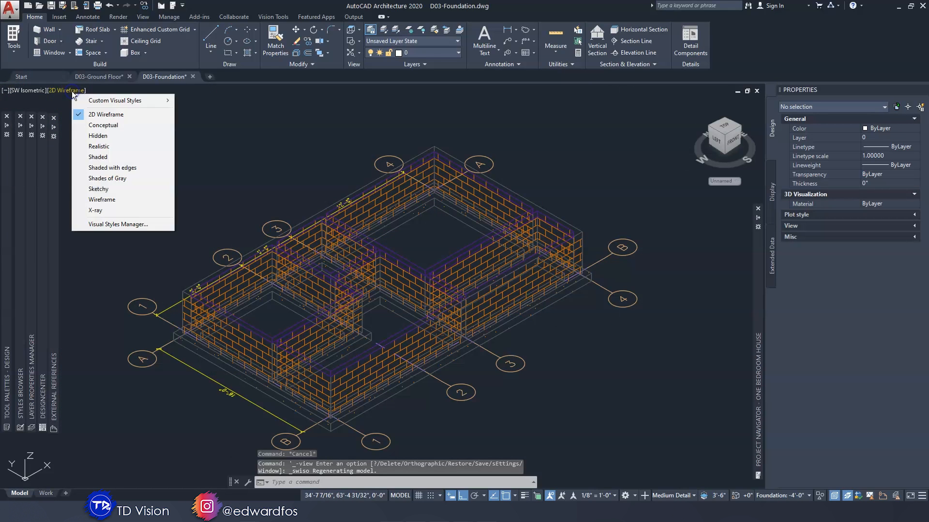
pyautogui.click(96, 210)
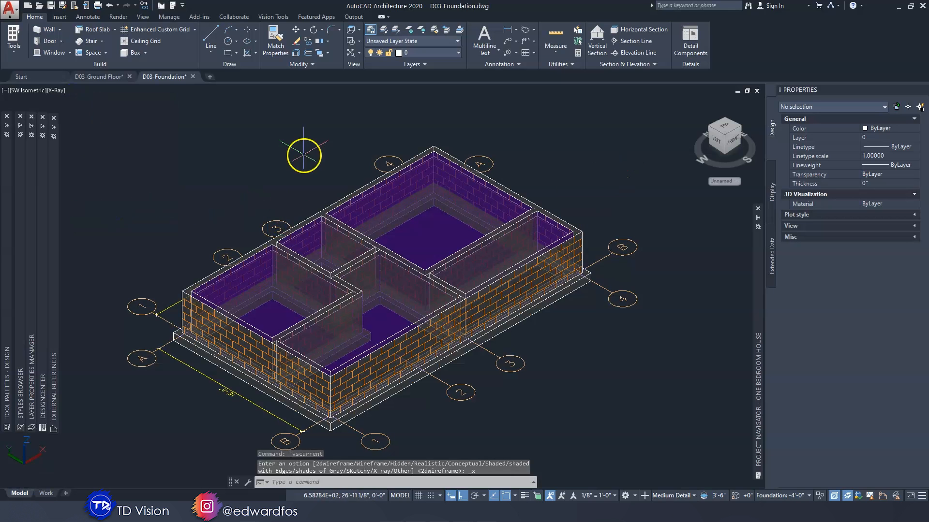
# Switch to perspective projection and examine the footings, slab and foundation walls from below and from inside the model
pyautogui.click(22, 90)
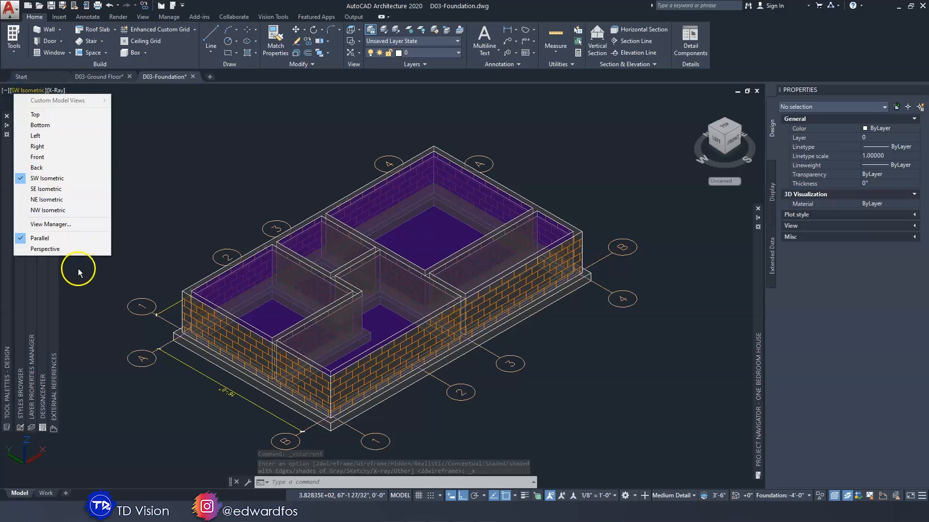
pyautogui.click(45, 248)
pyautogui.keyDown('shift'); pyautogui.moveTo(601, 197); pyautogui.dragTo(602, 194, button='middle'); pyautogui.keyUp('shift')
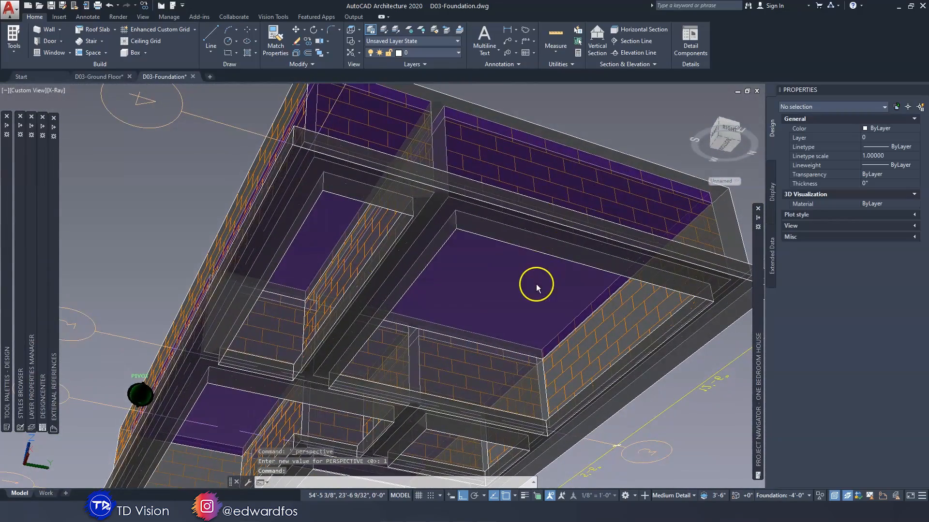
pyautogui.moveTo(507, 310)
pyautogui.keyDown('shift'); pyautogui.mouseDown(button='middle')
pyautogui.moveTo(508, 296)
pyautogui.moveTo(460, 294)
pyautogui.moveTo(432, 307)
pyautogui.mouseUp(button='middle'); pyautogui.keyUp('shift')
pyautogui.scroll(10, 432, 307)
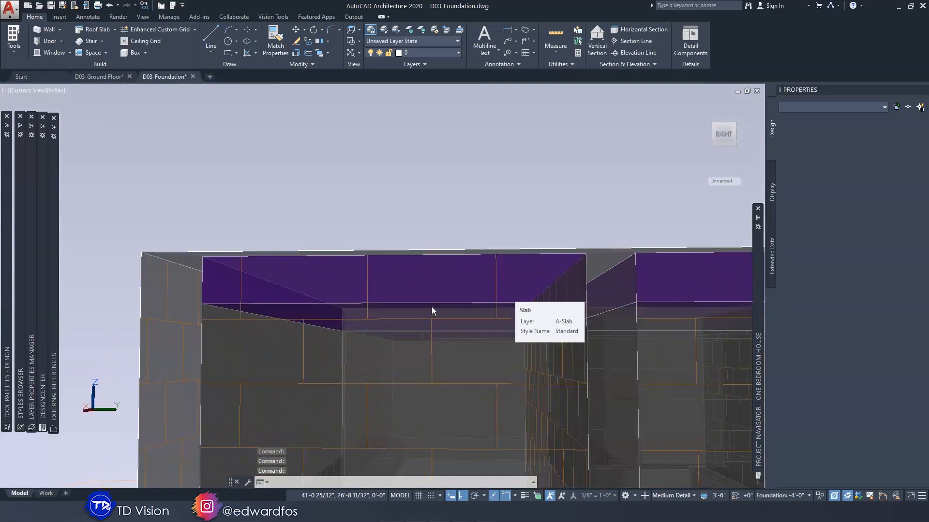
pyautogui.scroll(8, 431, 307)
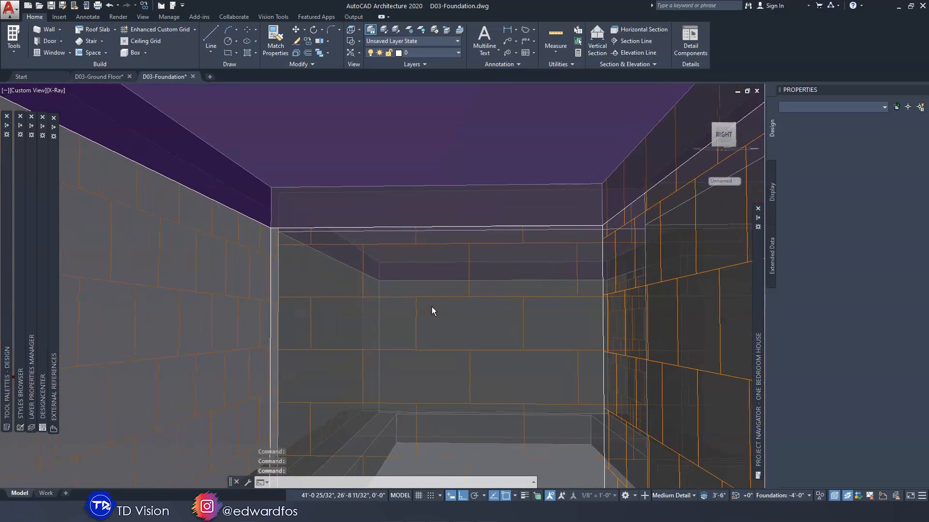
pyautogui.scroll(8, 431, 307)
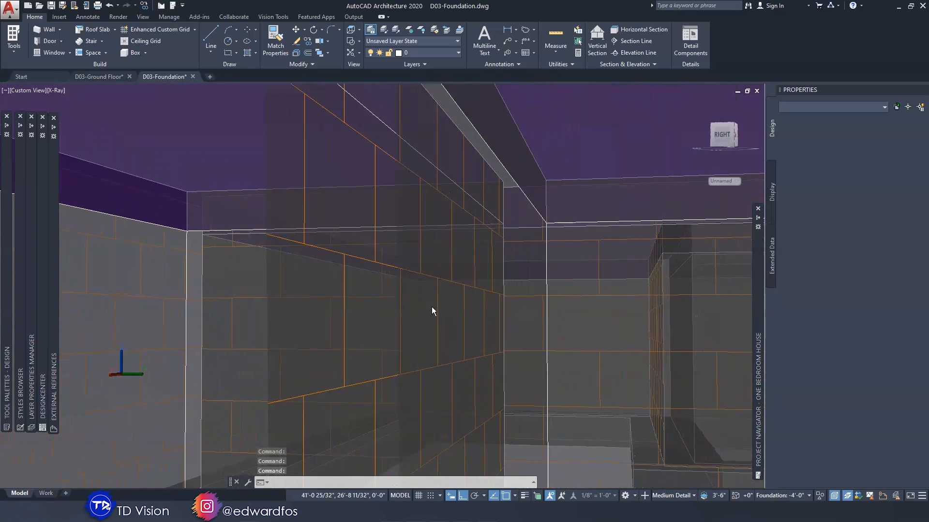
pyautogui.scroll(-15, 432, 307)
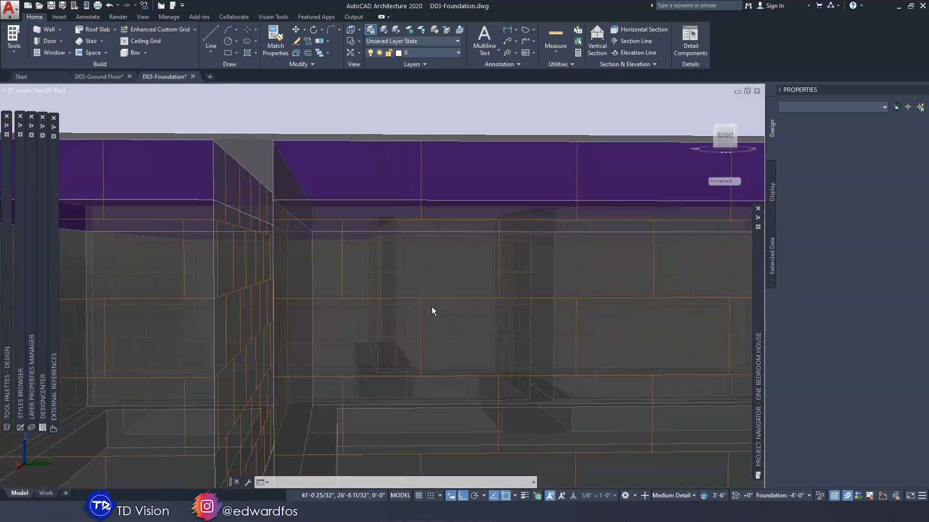
pyautogui.scroll(-3, 431, 307)
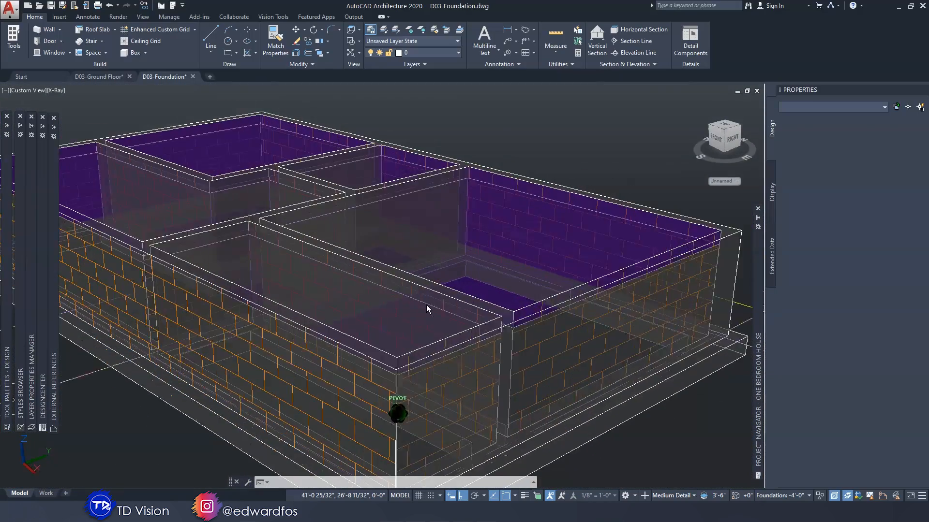
# Save the foundation drawing and review the finished model in 3D from several sides
pyautogui.click(52, 6)
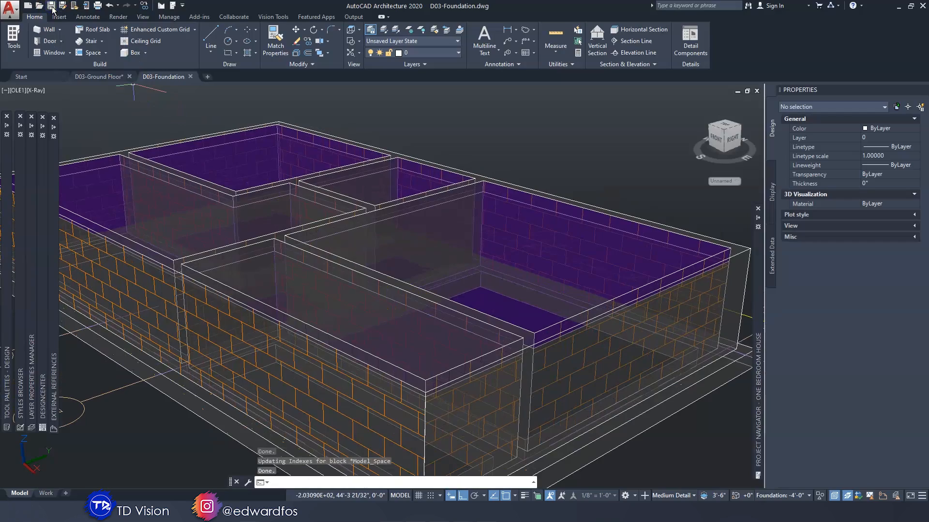
pyautogui.scroll(-5, 310, 299)
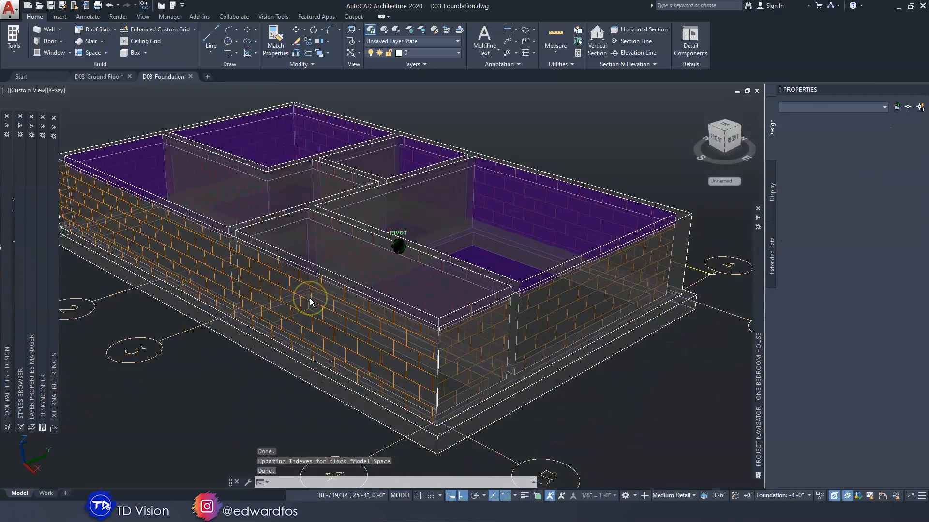
pyautogui.keyDown('shift'); pyautogui.moveTo(309, 297); pyautogui.dragTo(310, 299, button='middle'); pyautogui.keyUp('shift')
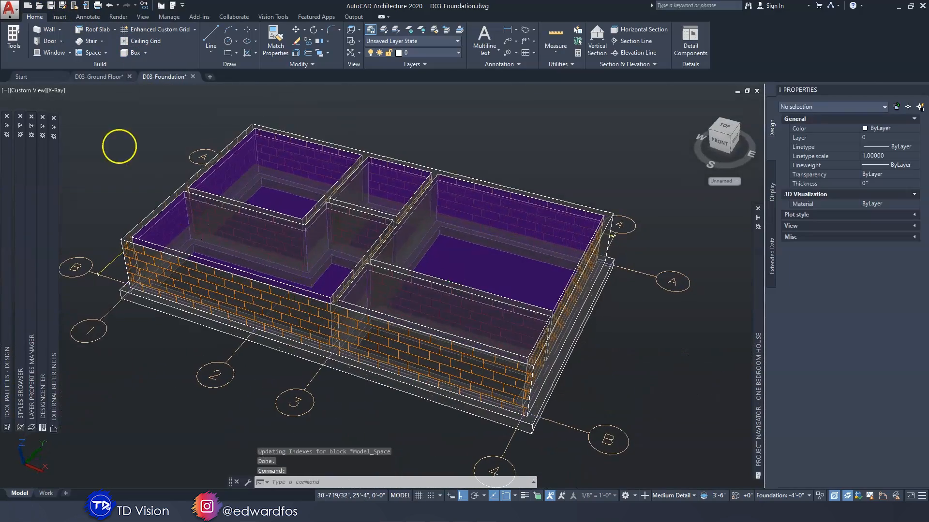
pyautogui.keyDown('shift'); pyautogui.moveTo(345, 211); pyautogui.dragTo(373, 235, button='middle'); pyautogui.keyUp('shift')
pyautogui.keyDown('shift'); pyautogui.moveTo(296, 199); pyautogui.dragTo(44, 91, button='middle'); pyautogui.keyUp('shift')
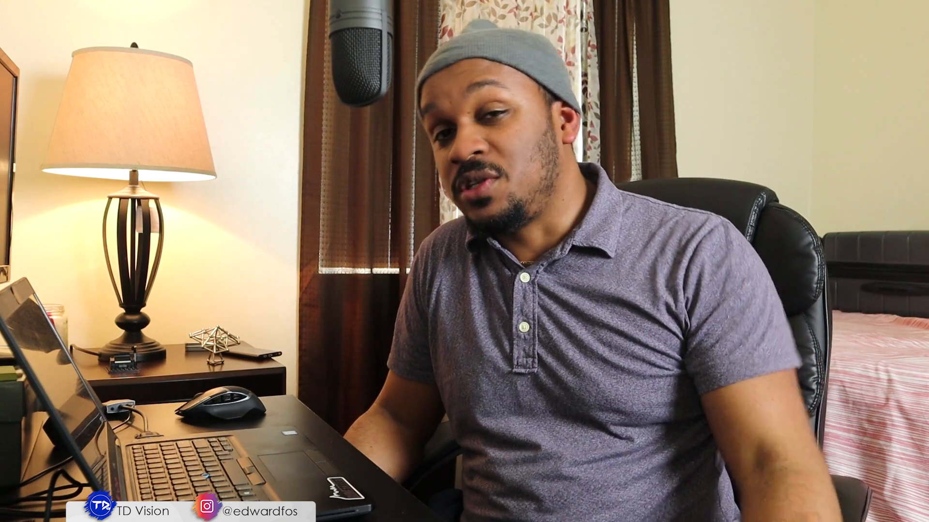